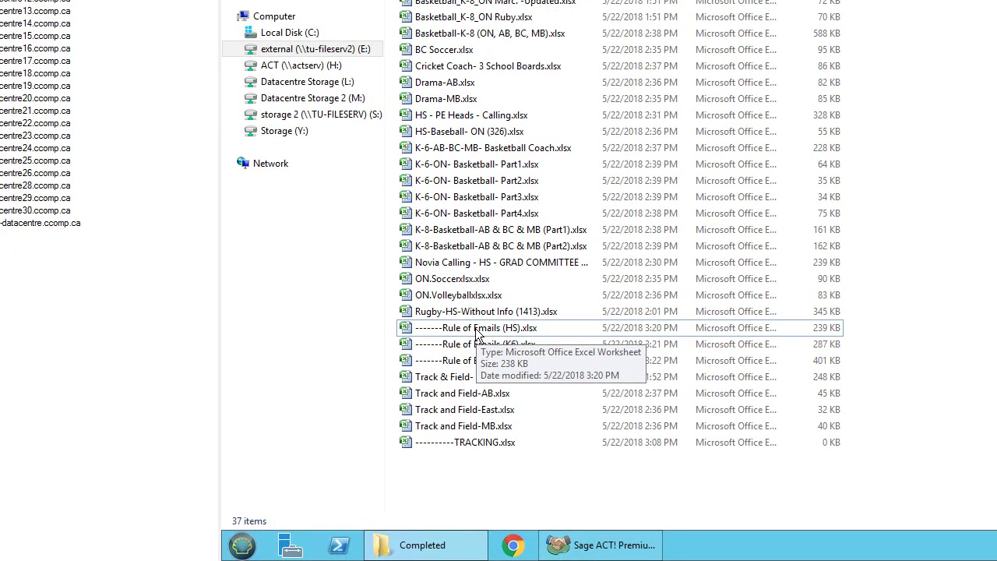
- Browse the HS, K6 and K8 email-rule files, then open Rule of Emails (HS).xlsx
click(476, 333)
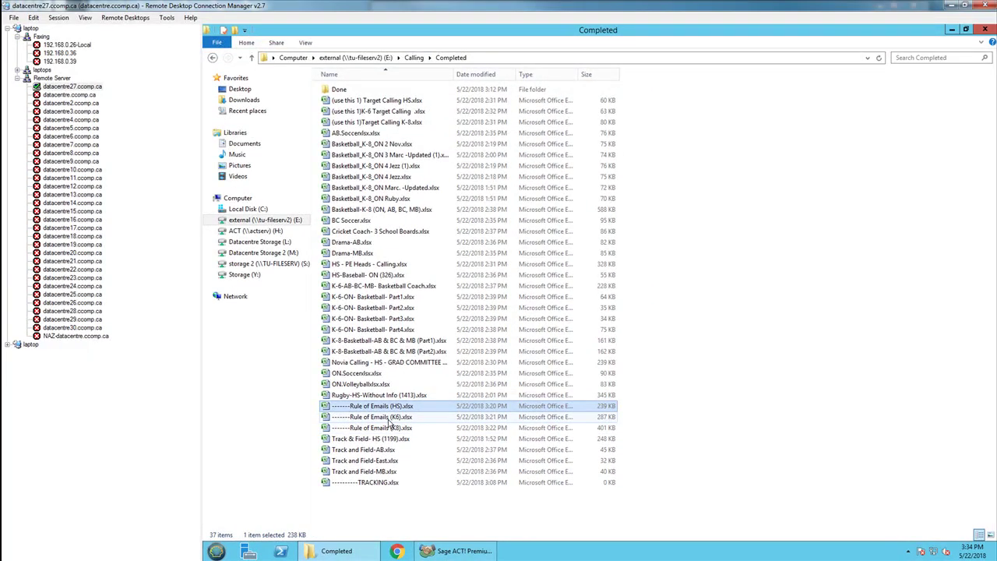
click(392, 419)
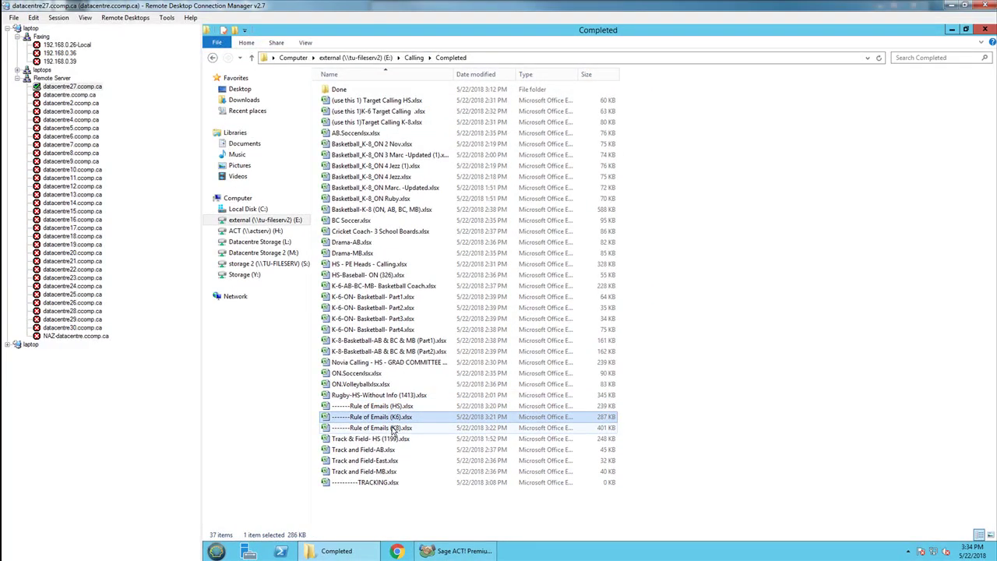
click(391, 429)
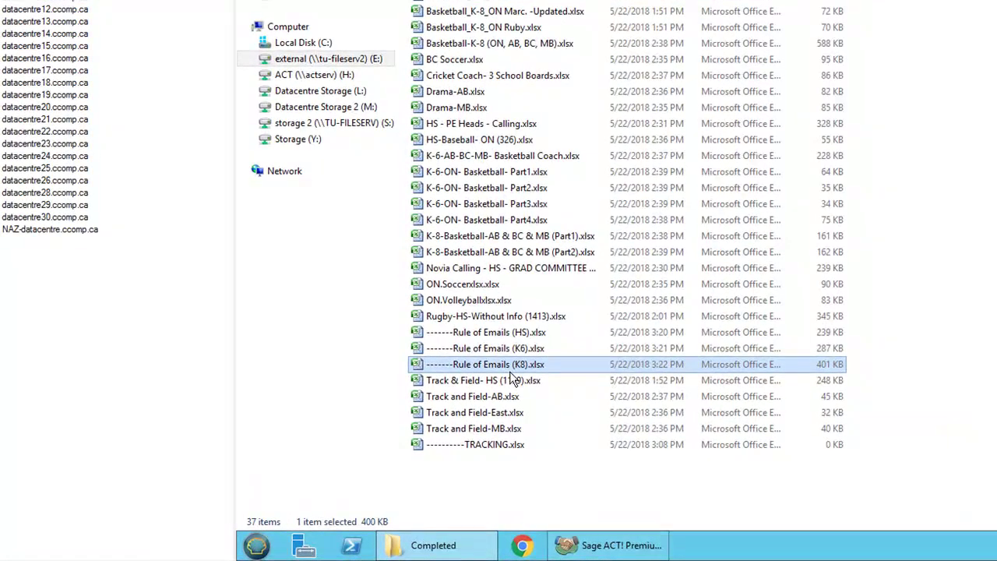
double_click(483, 334)
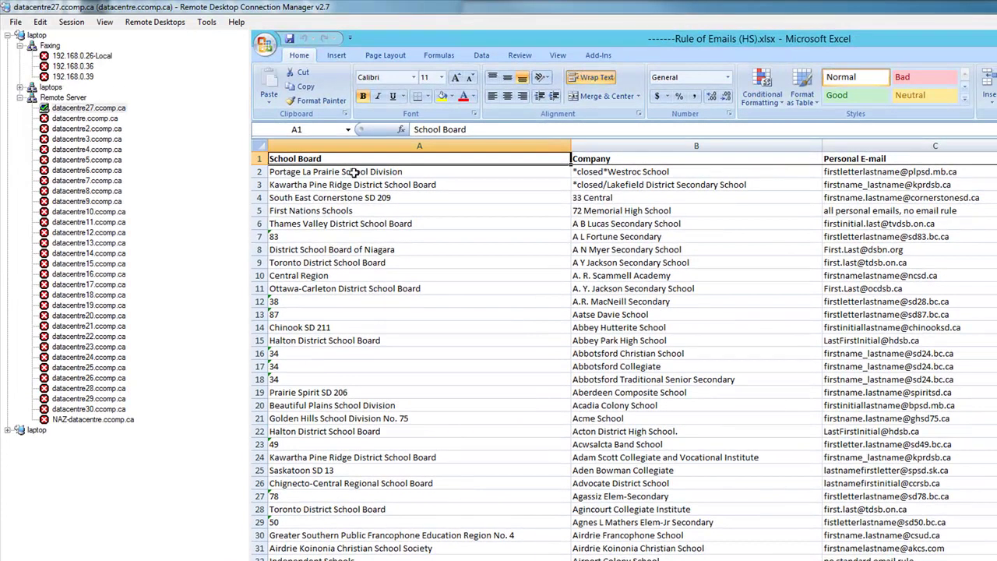
- Inspect the School Board, Company and Personal E-mail columns and the First Nations Schools row's no-rule note
key(ctrl+space)
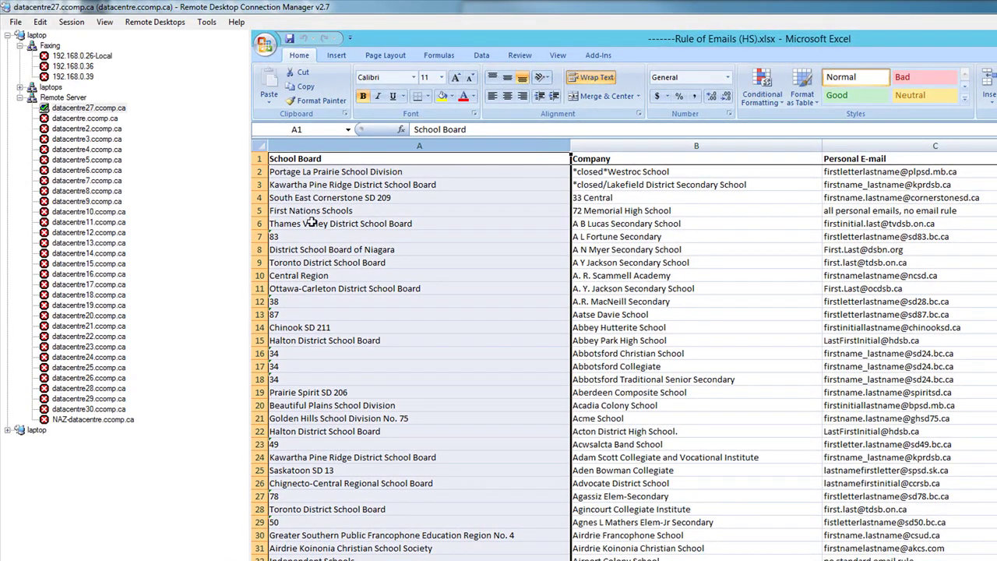
click(604, 144)
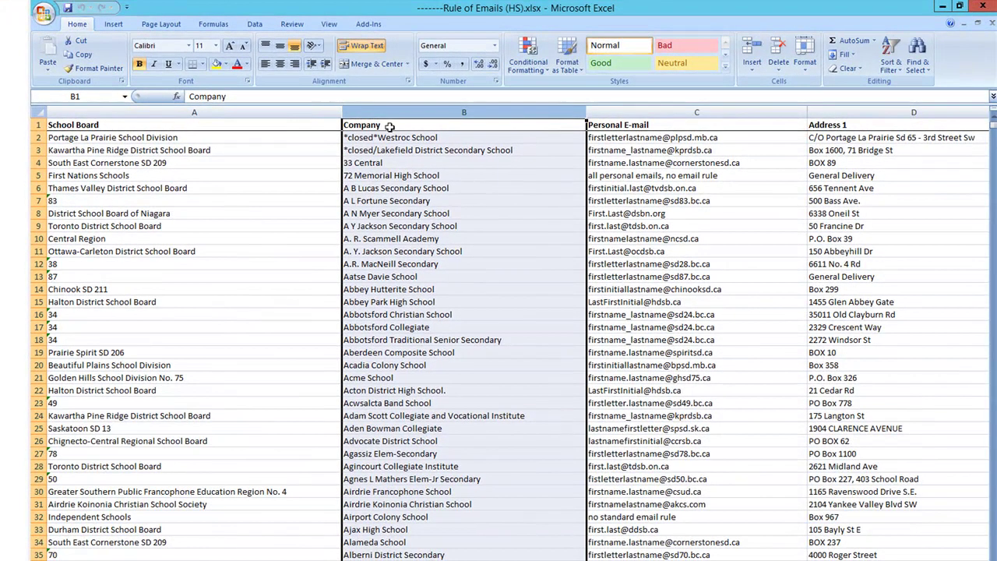
click(664, 110)
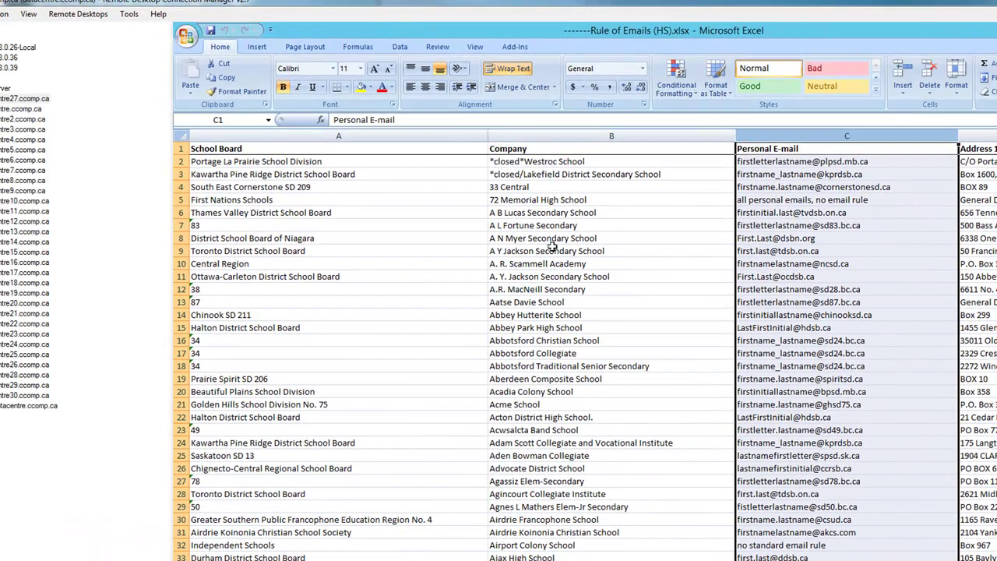
click(528, 203)
click(246, 205)
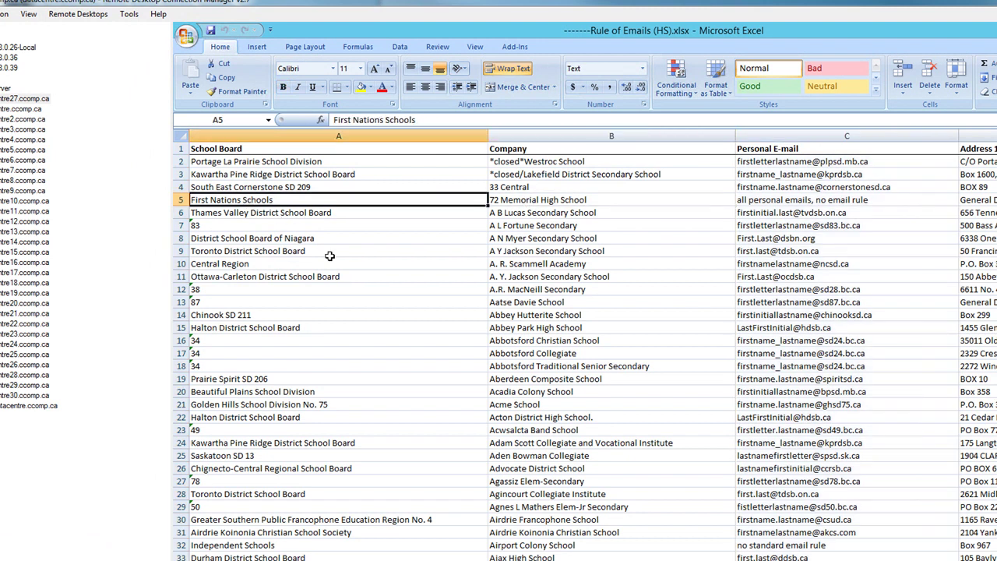
click(752, 199)
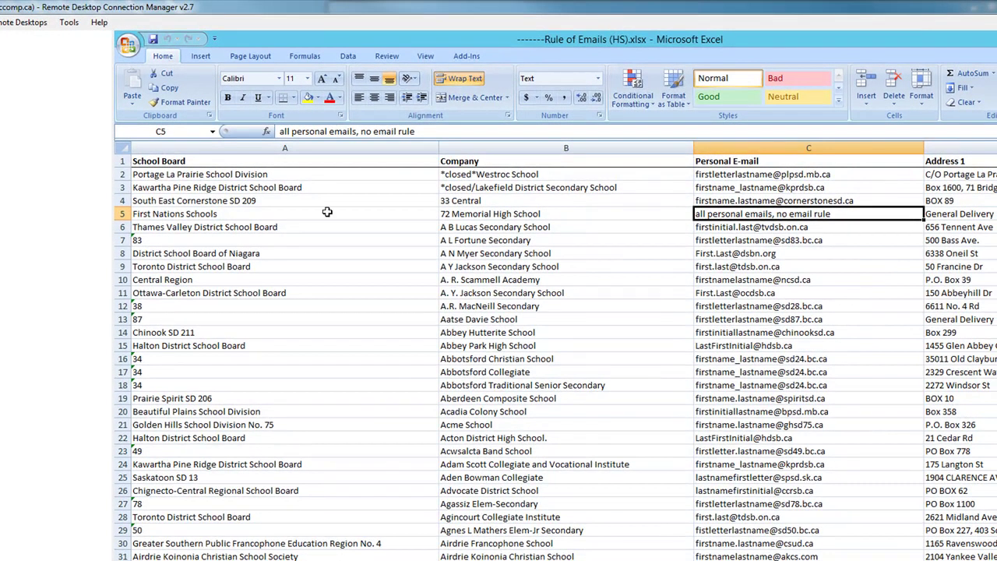
click(122, 214)
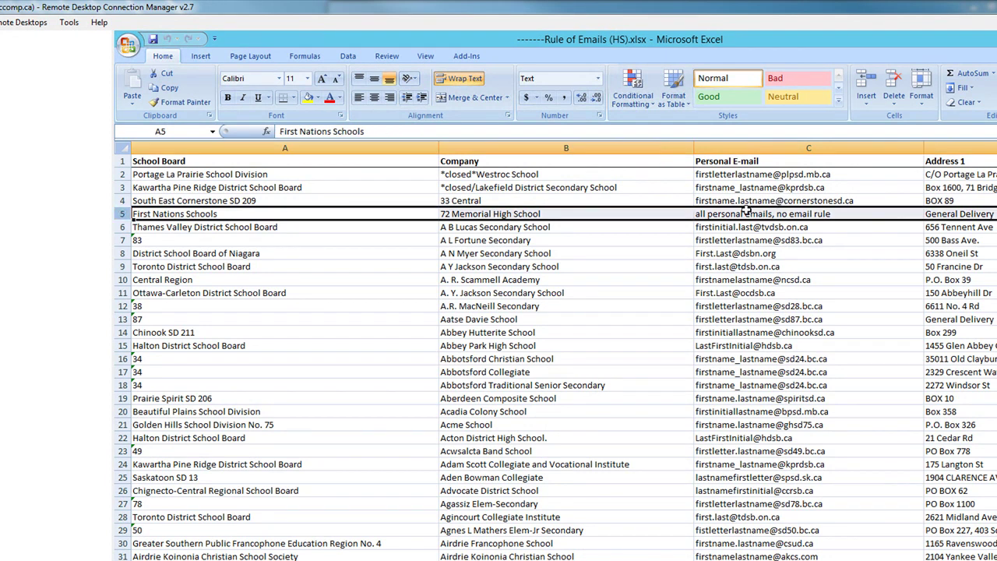
- Check the Thames Valley District School Board email rule, then minimize the rules workbook
click(184, 227)
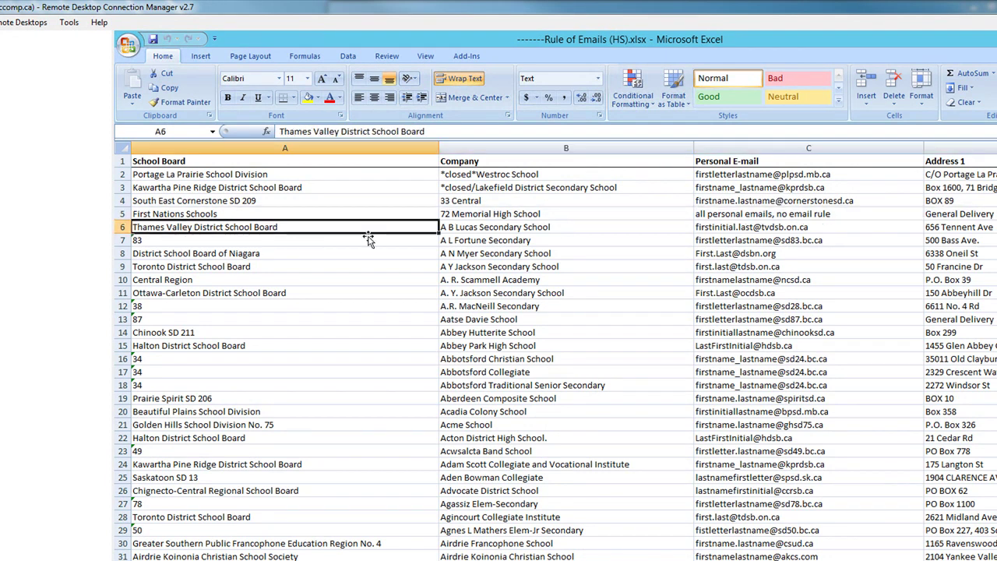
click(716, 225)
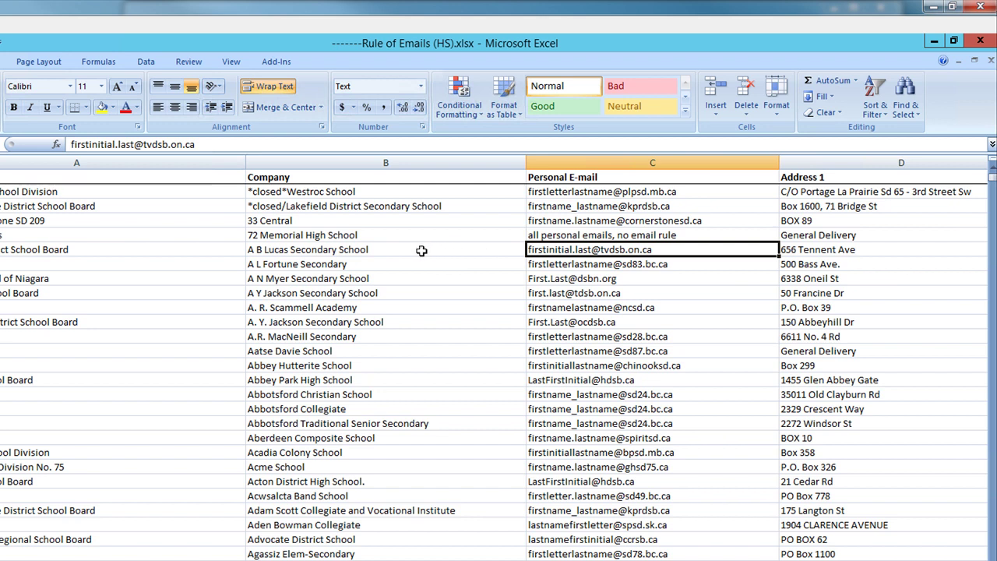
click(420, 250)
click(591, 250)
click(933, 42)
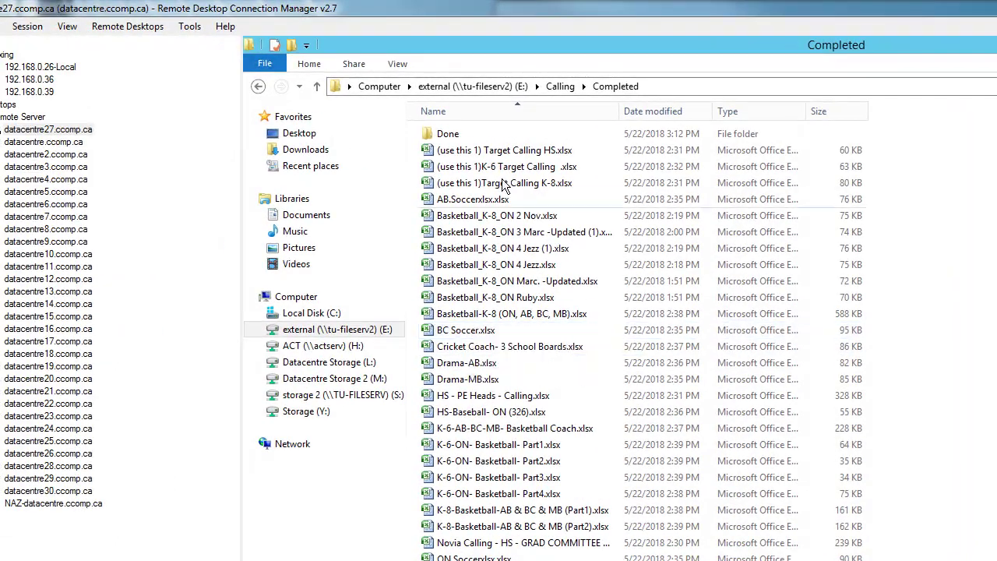
- Open TRACKING.xlsx from the Completed folder
click(465, 199)
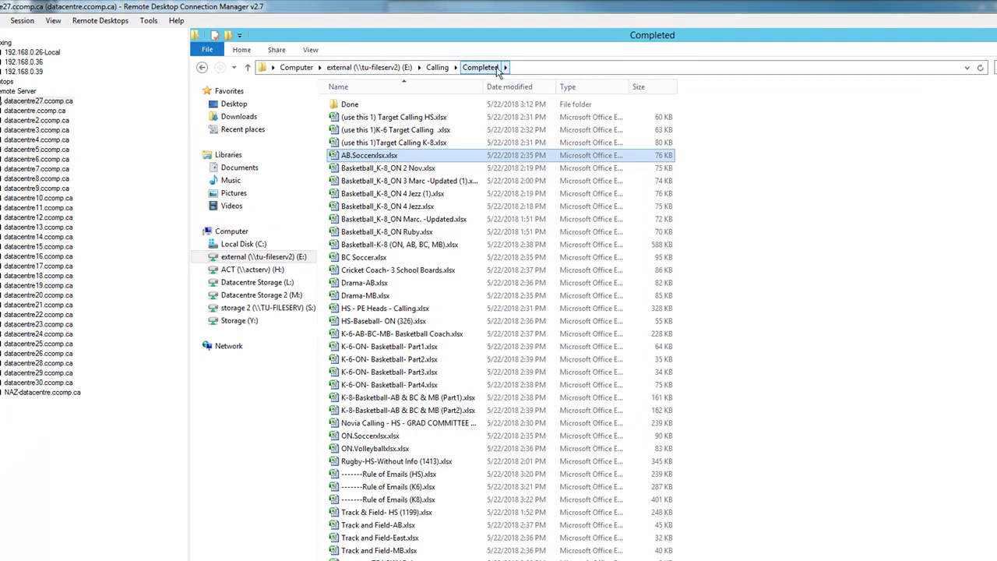
click(820, 188)
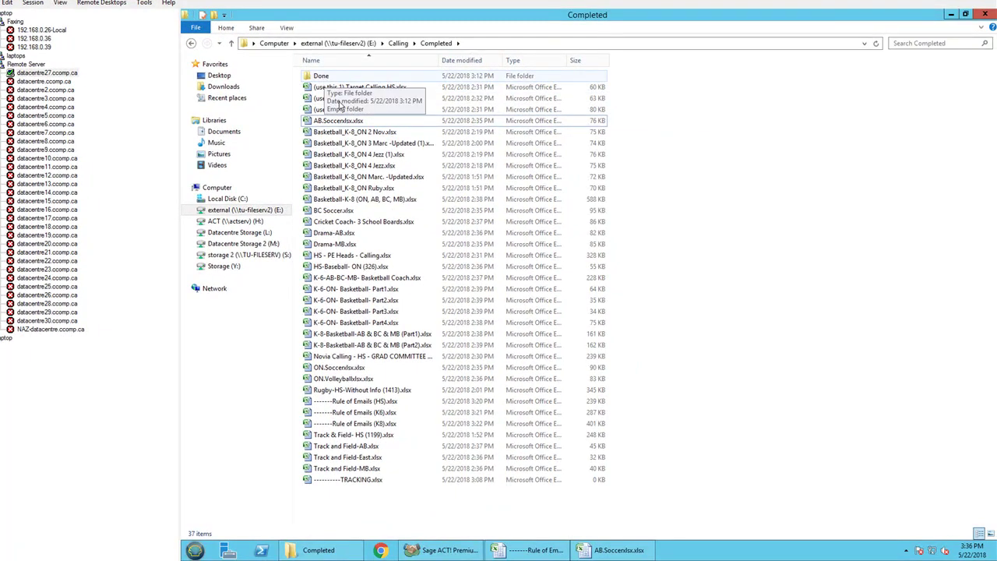
double_click(360, 480)
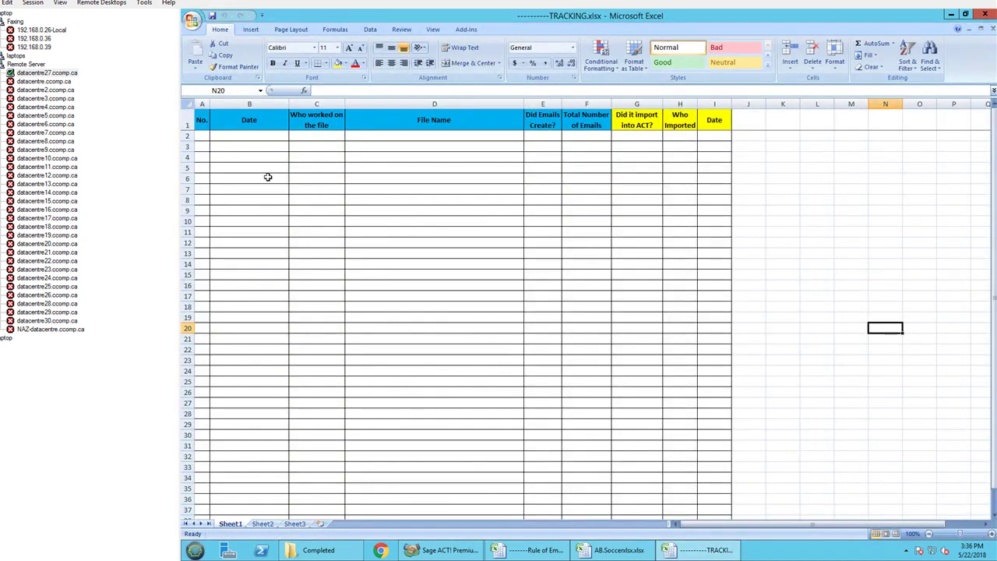
click(234, 134)
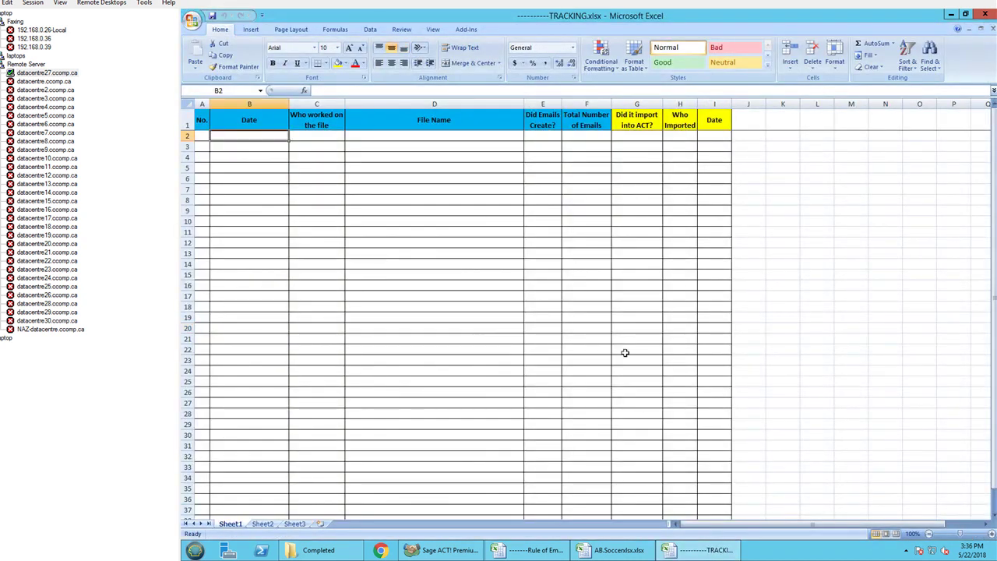
- Copy the AB.Soccerxlsx.xlsx file name in rename mode and return to the TRACKING workbook
click(346, 553)
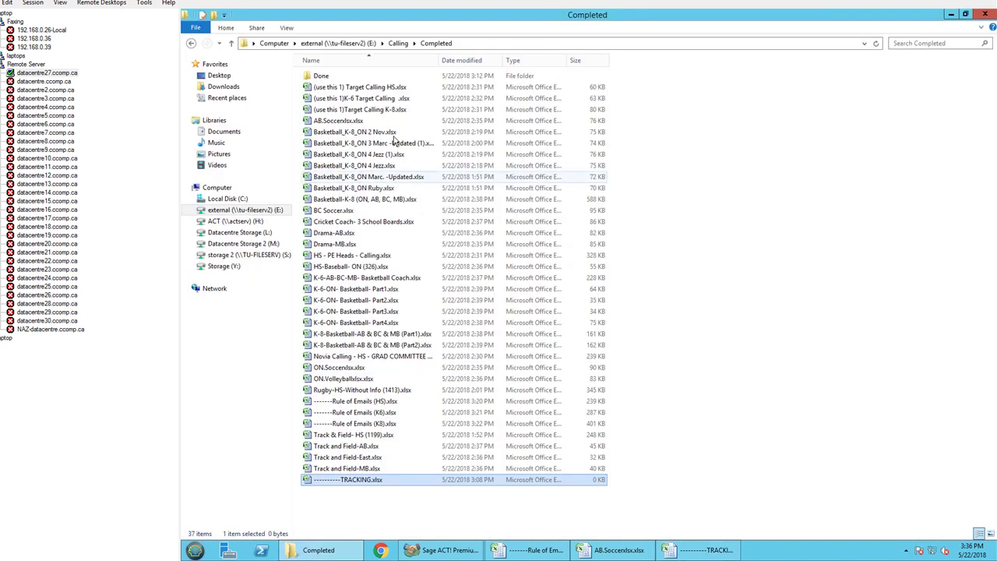
click(349, 122)
click(369, 123)
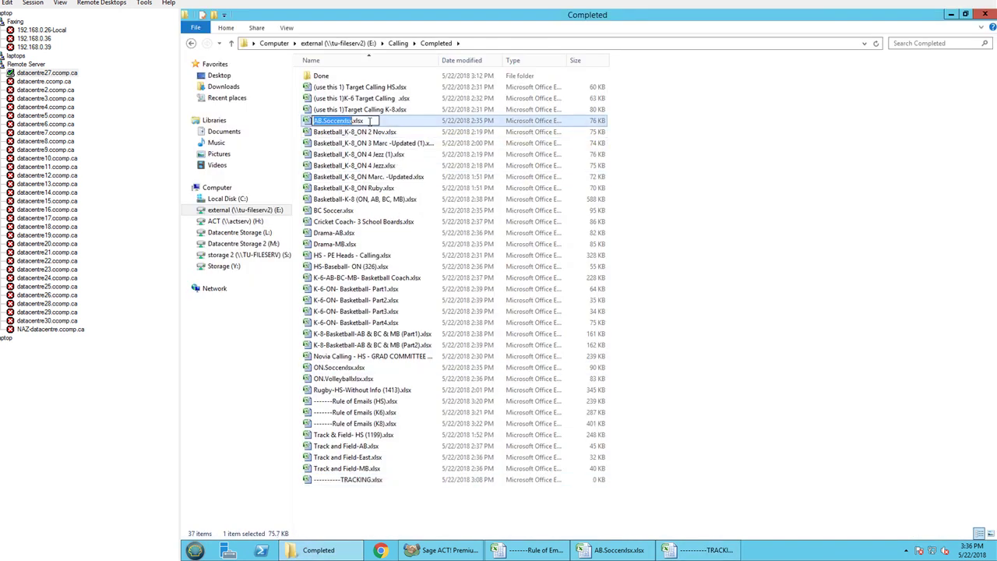
click(698, 550)
- Paste AB.Soccerxlsx.xlsx into File Name cell D2 and enter 1 as the entry number in A2
click(330, 135)
double_click(411, 137)
text(AB.Soccerxlsx.xlsx)
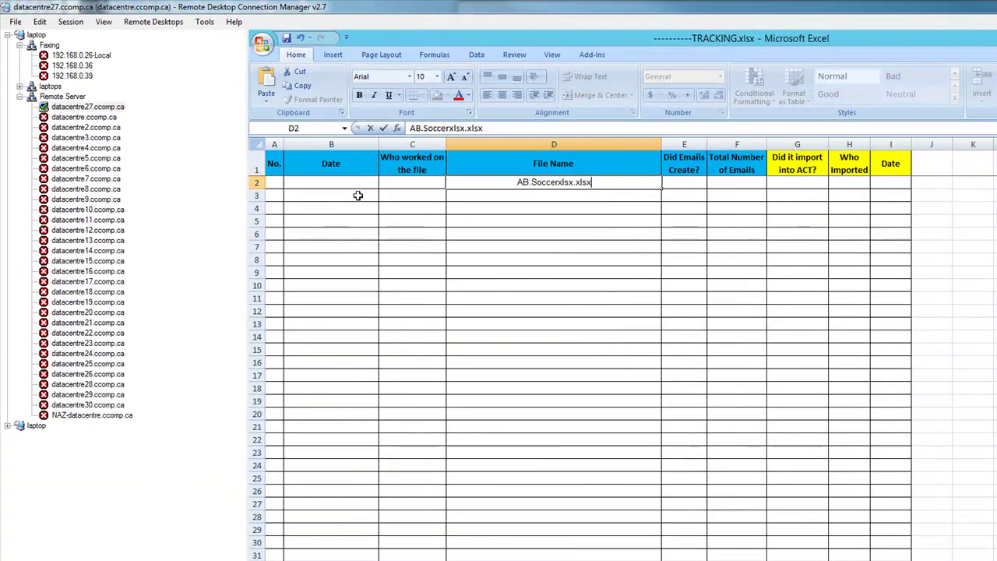
click(344, 181)
key(Left)
text(1)
key(Tab)
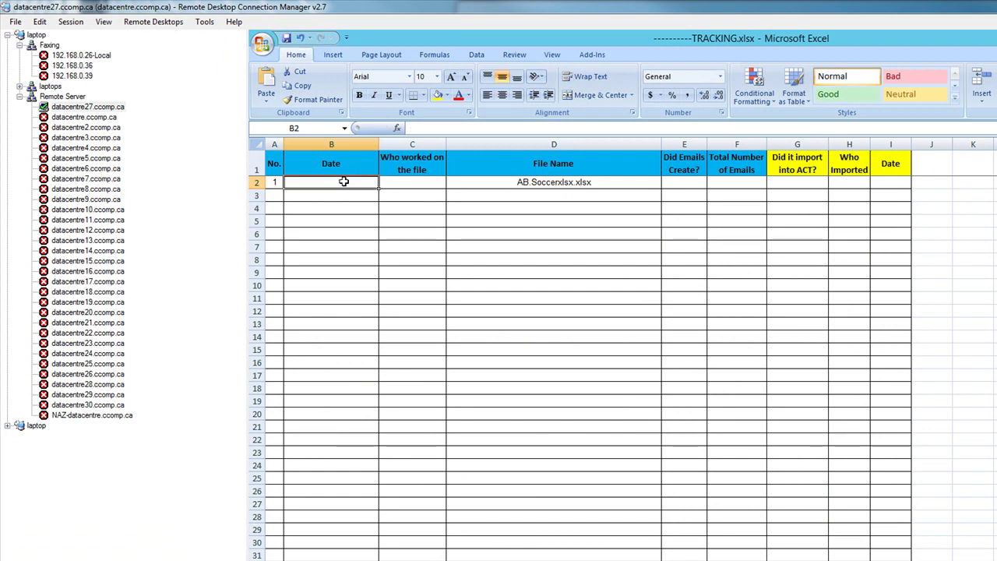
- Enter the date 22/5/2018, the worker's name, and Yes under Did Emails Create?
text(22/5/2018)
key(Tab)
text(Ma)
key(Tab)
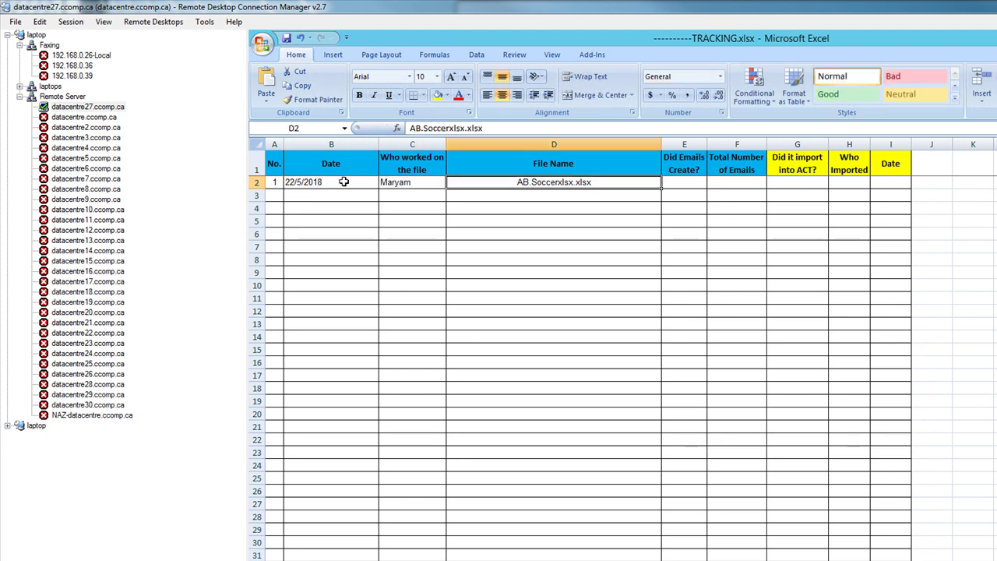
click(694, 183)
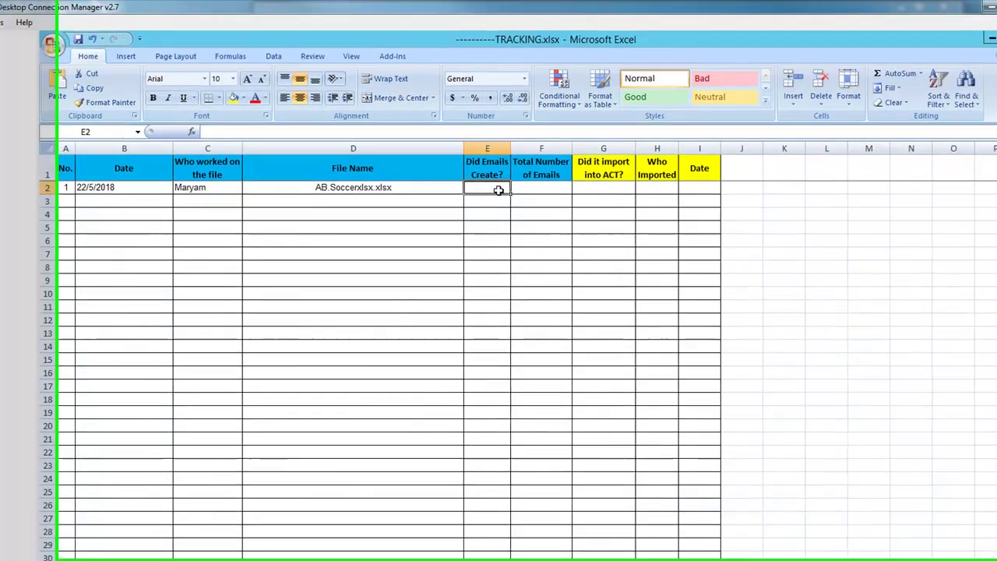
text(Yes)
key(Tab)
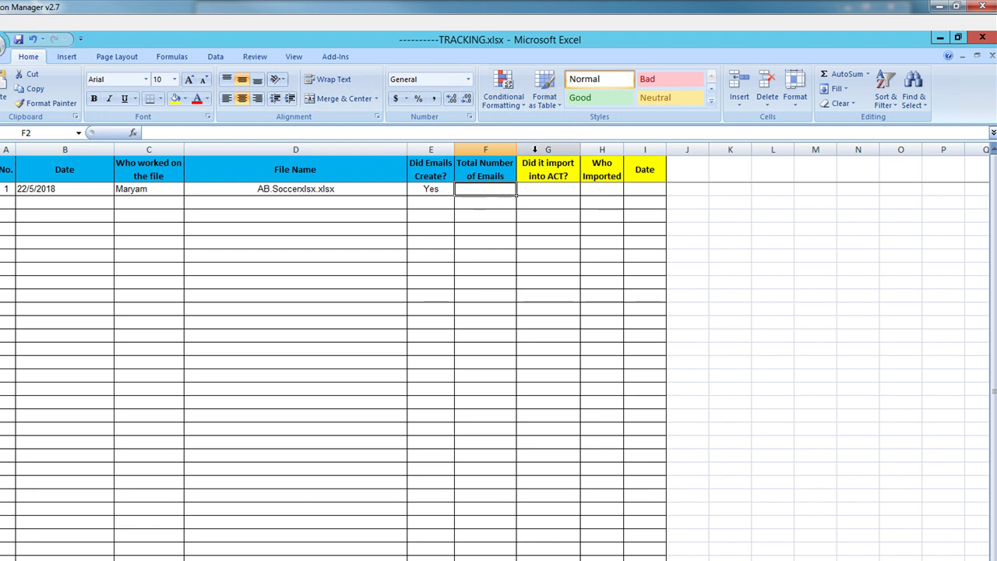
- Review the log's columns A through J, then bring the AB.Soccerxlsx workbook forward
drag(534, 149, 670, 153)
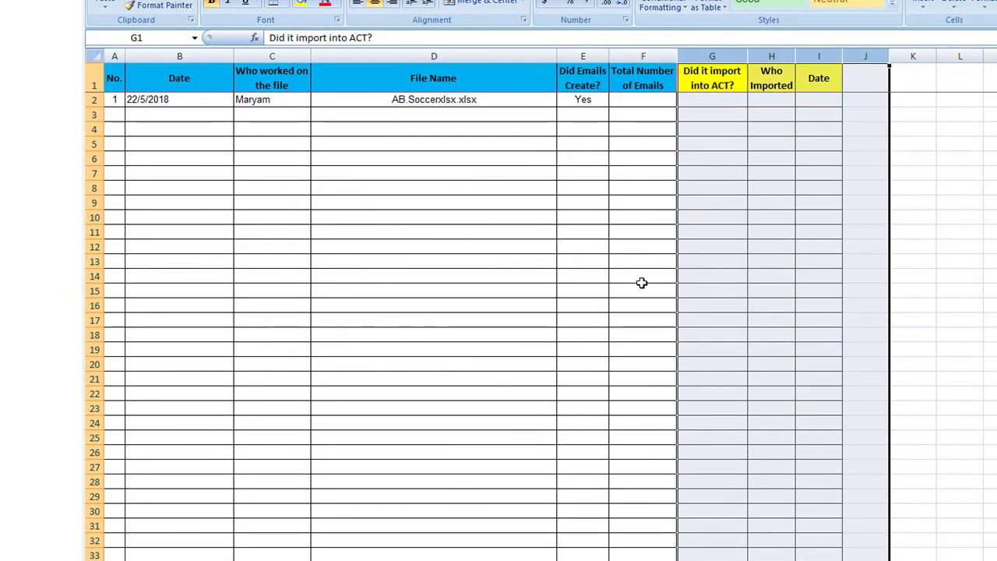
drag(651, 56, 112, 55)
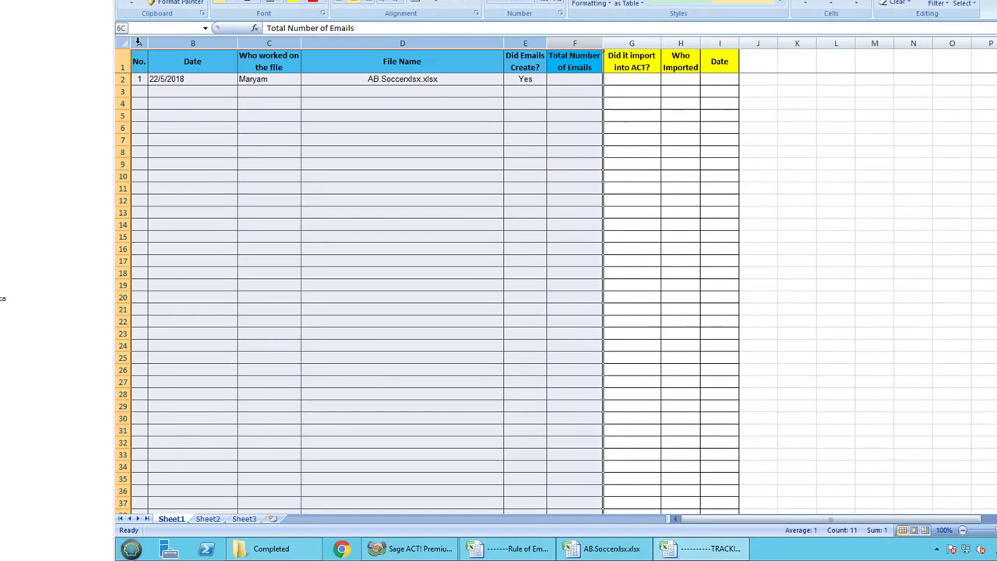
click(781, 174)
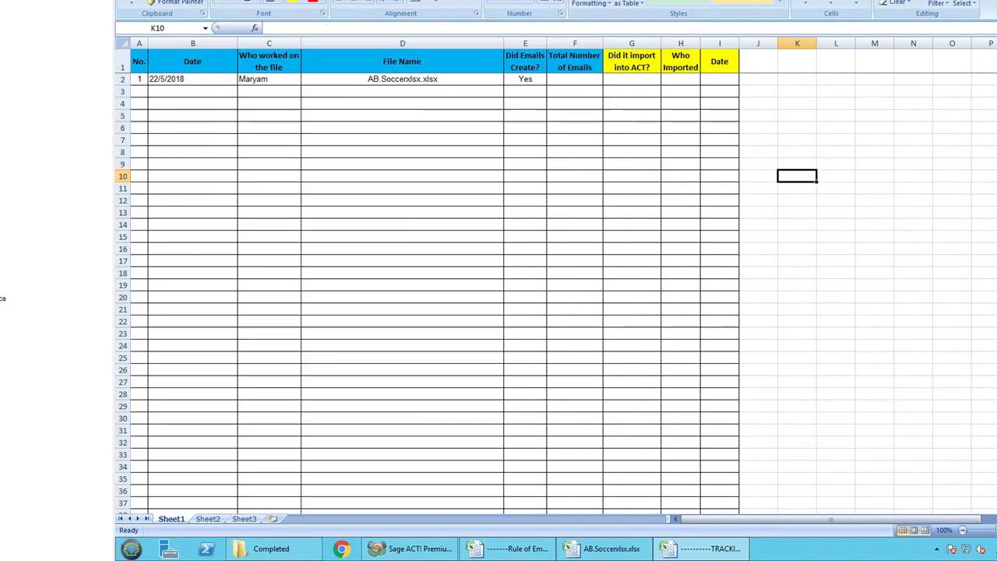
click(603, 548)
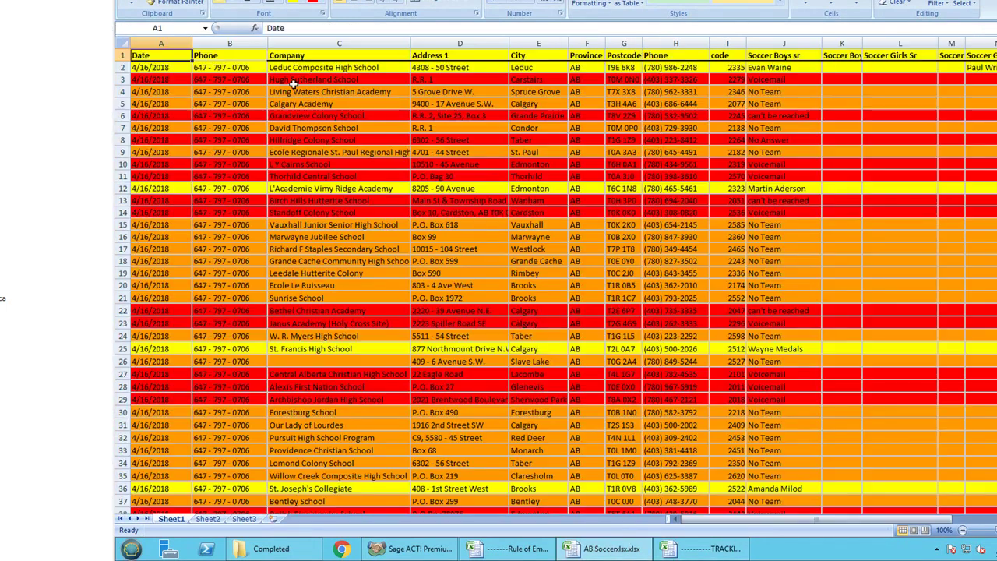
drag(302, 44, 575, 43)
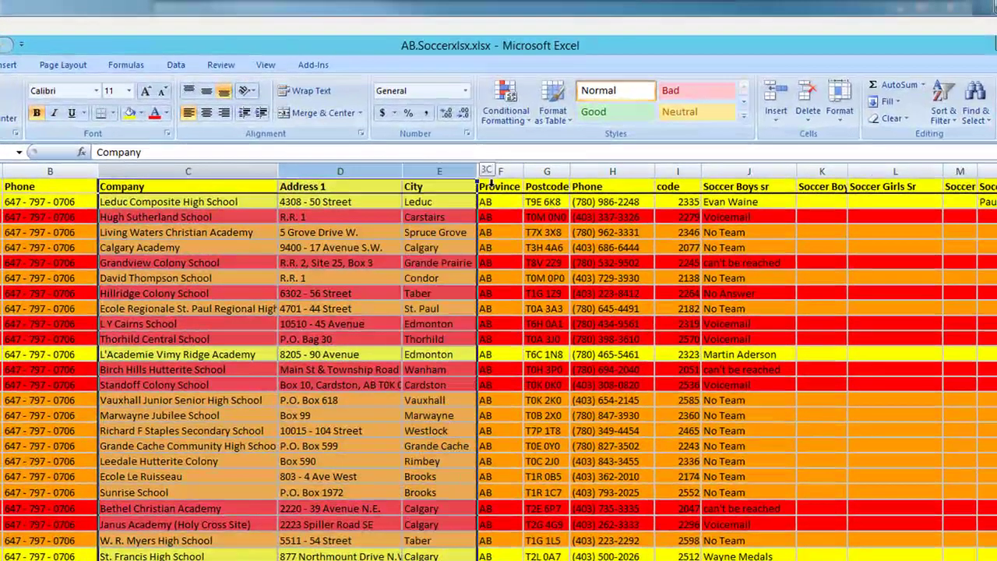
drag(491, 178, 845, 199)
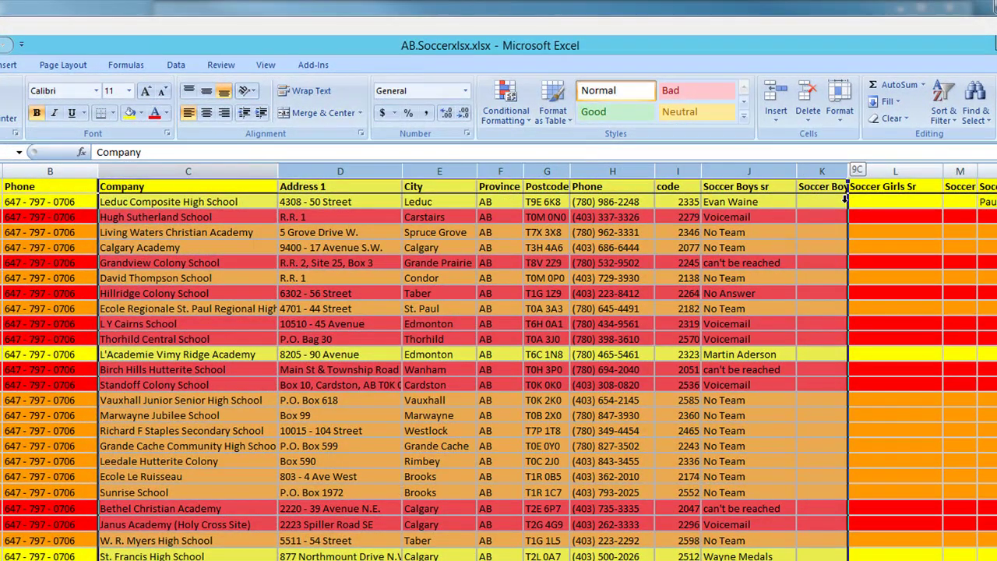
click(446, 202)
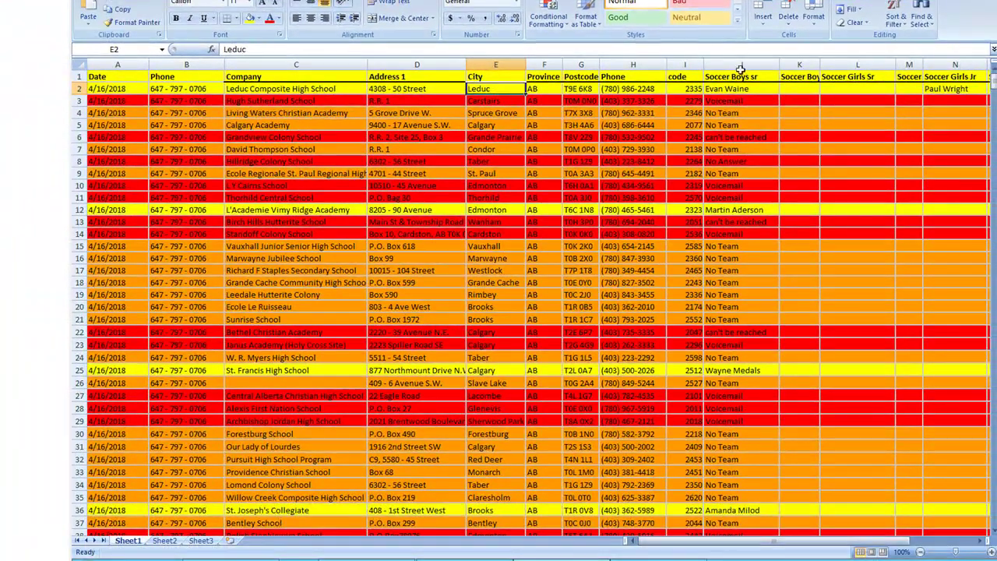
click(742, 64)
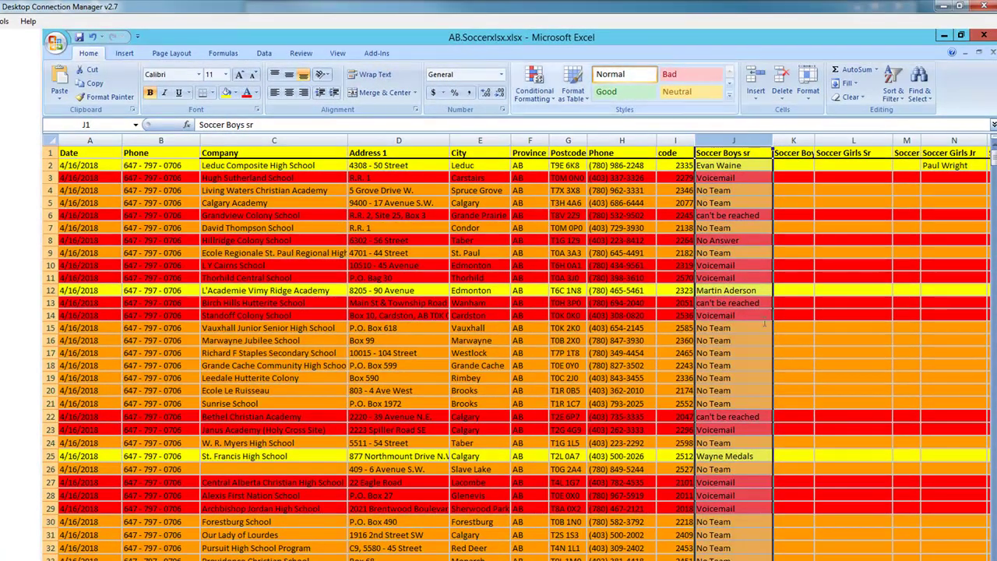
click(737, 166)
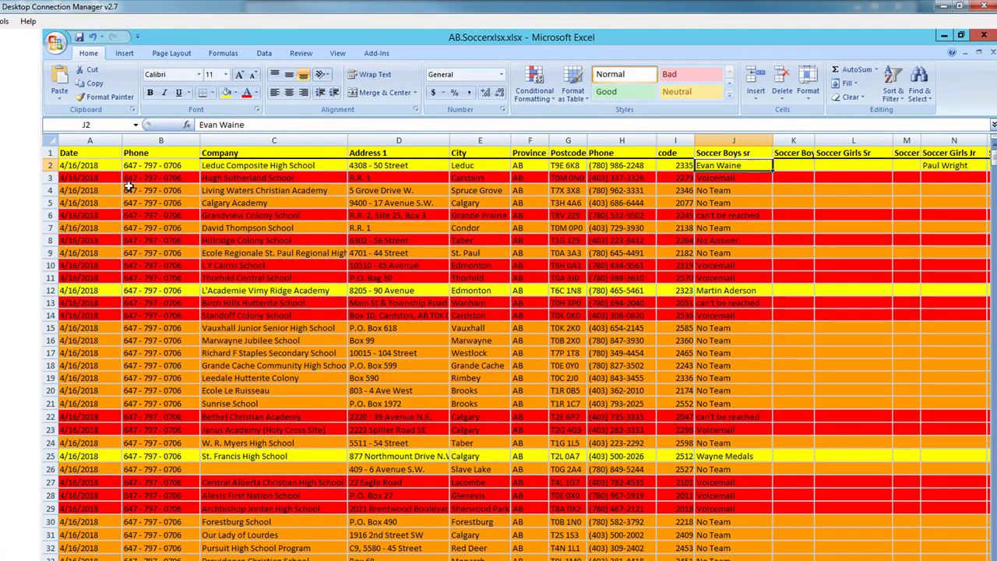
click(50, 140)
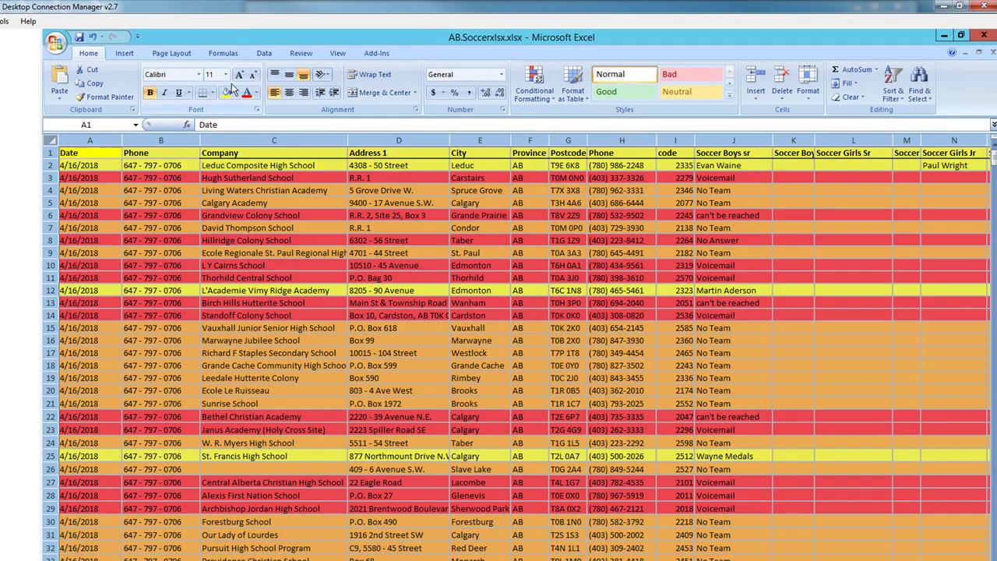
click(262, 54)
- Turn on AutoFilter, sort Soccer Boys sr by the yellow colour, and select the yellow entries
click(366, 82)
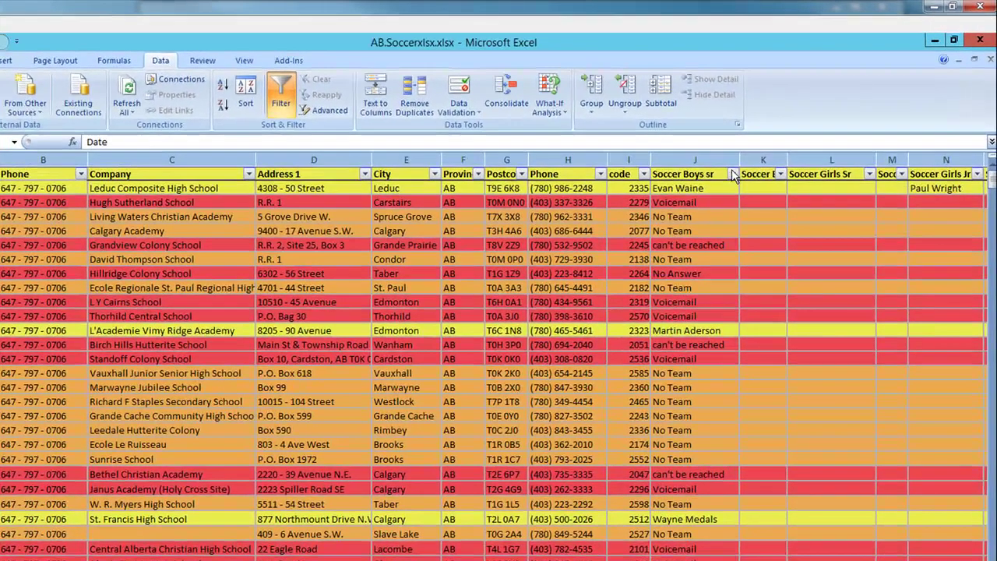
click(764, 153)
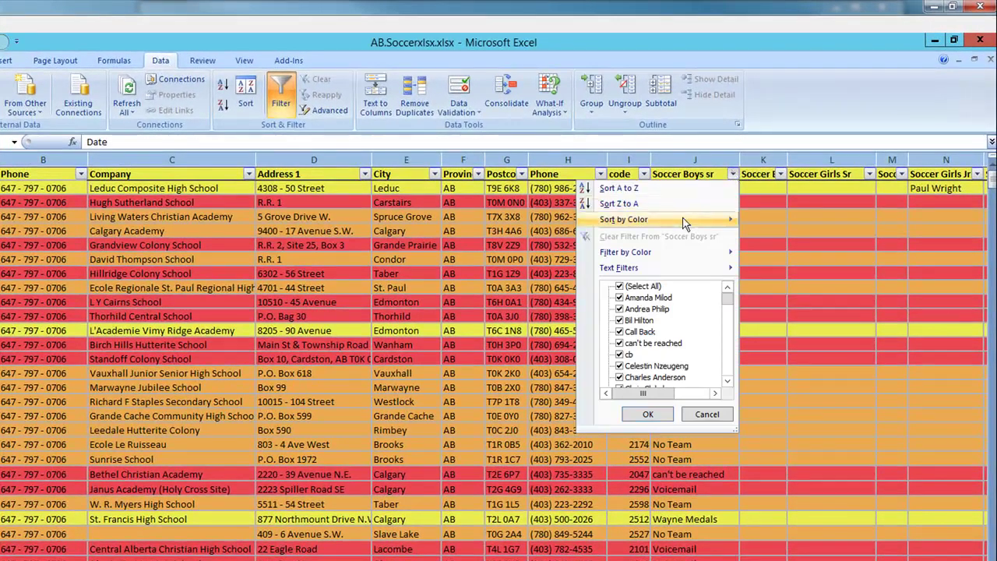
mouse_move(685, 225)
click(781, 236)
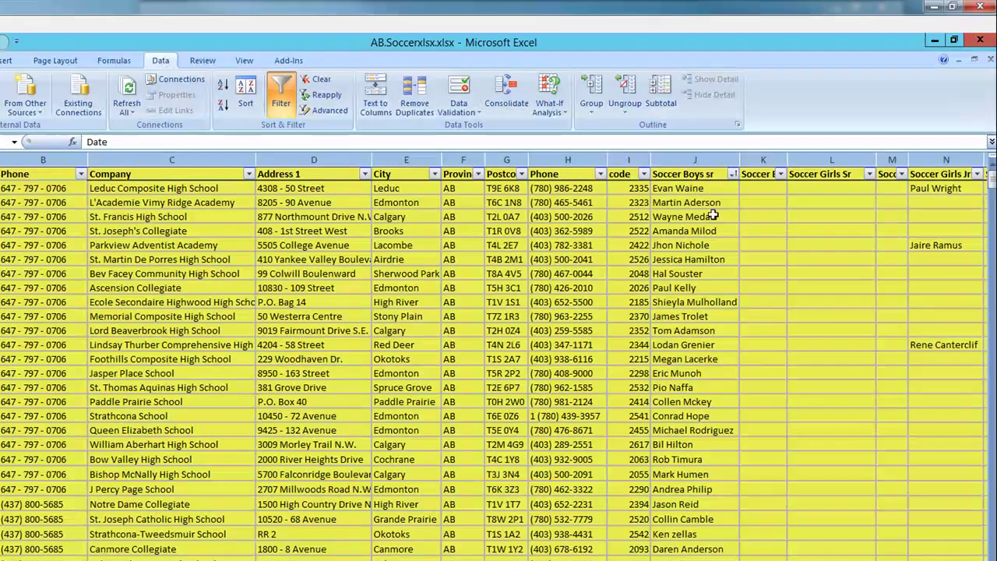
click(703, 160)
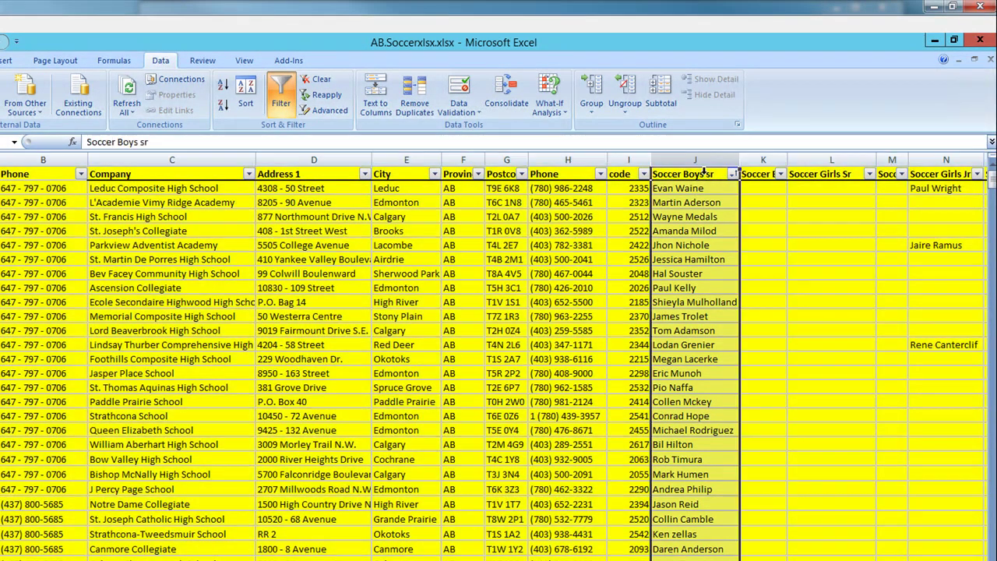
scroll(706, 447, down, 10)
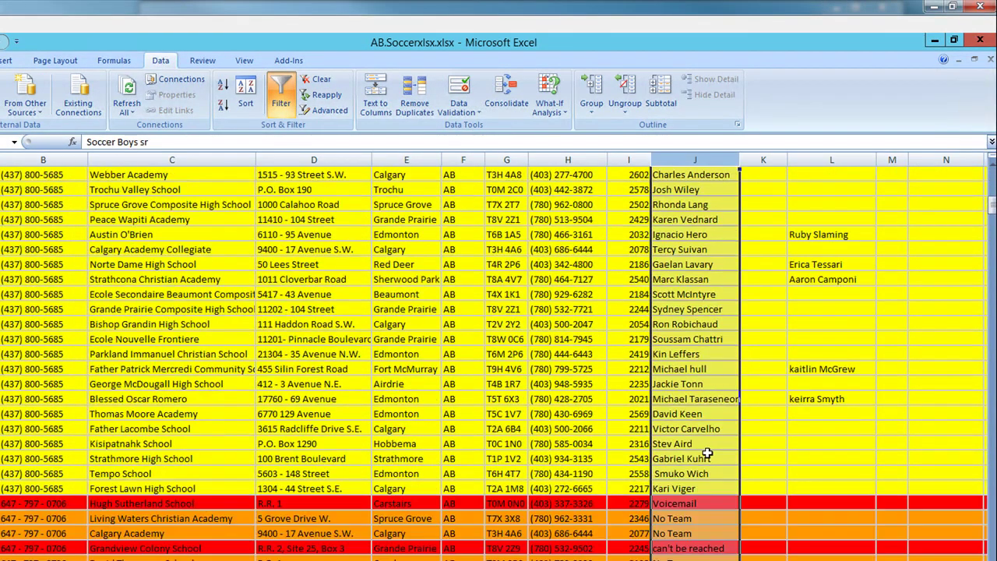
drag(701, 489, 674, 102)
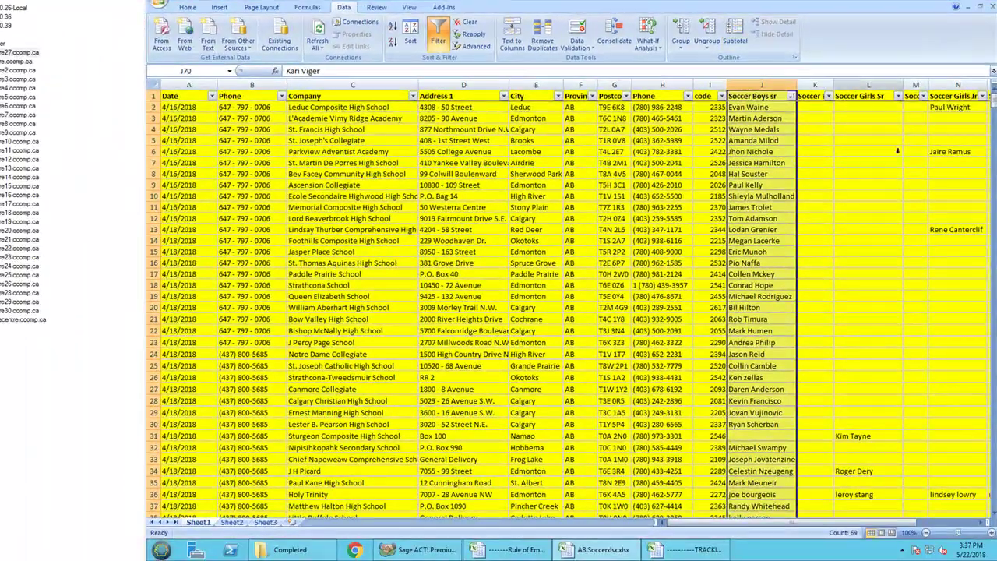
- Review the Soccer Boys sr, Soccer Girls Sr and Soccer Girls Jr headers and the Company count
drag(797, 523, 908, 509)
click(349, 98)
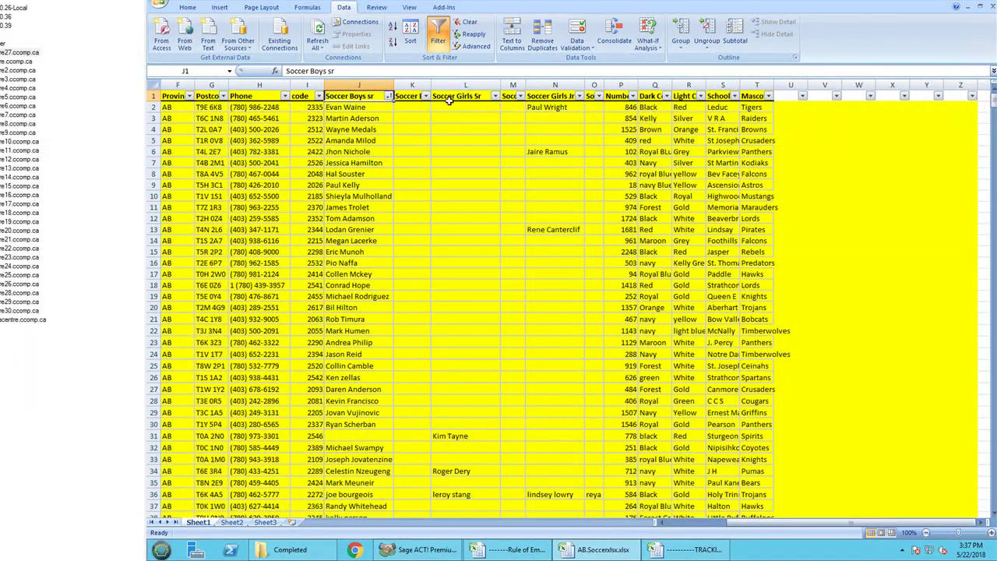
click(477, 97)
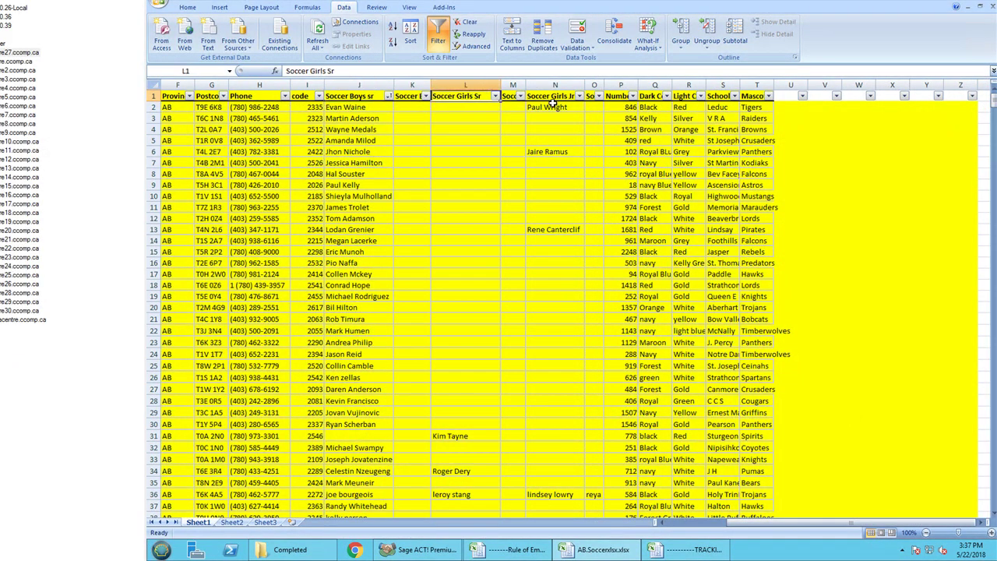
click(543, 95)
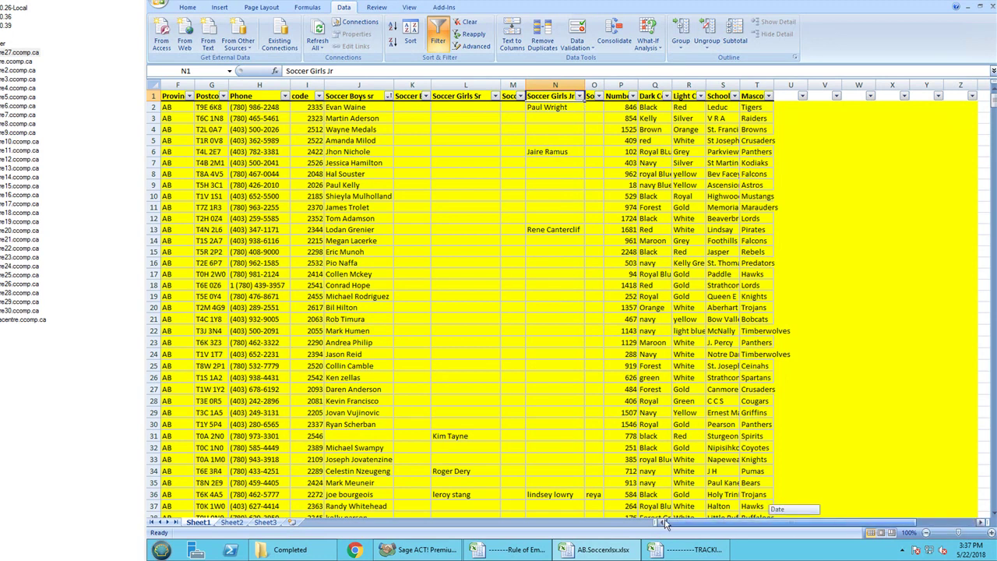
scroll(809, 272, left, 5)
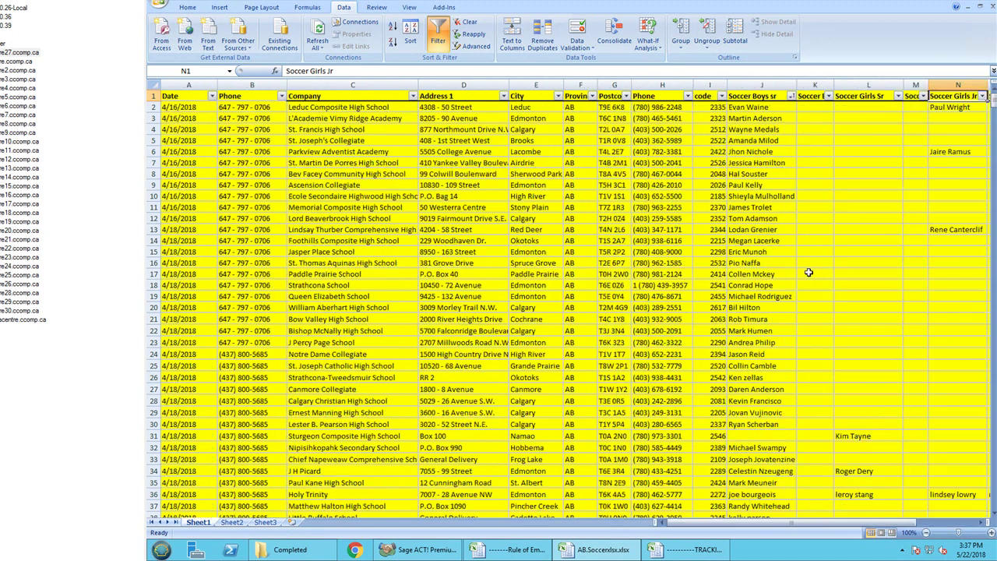
click(337, 84)
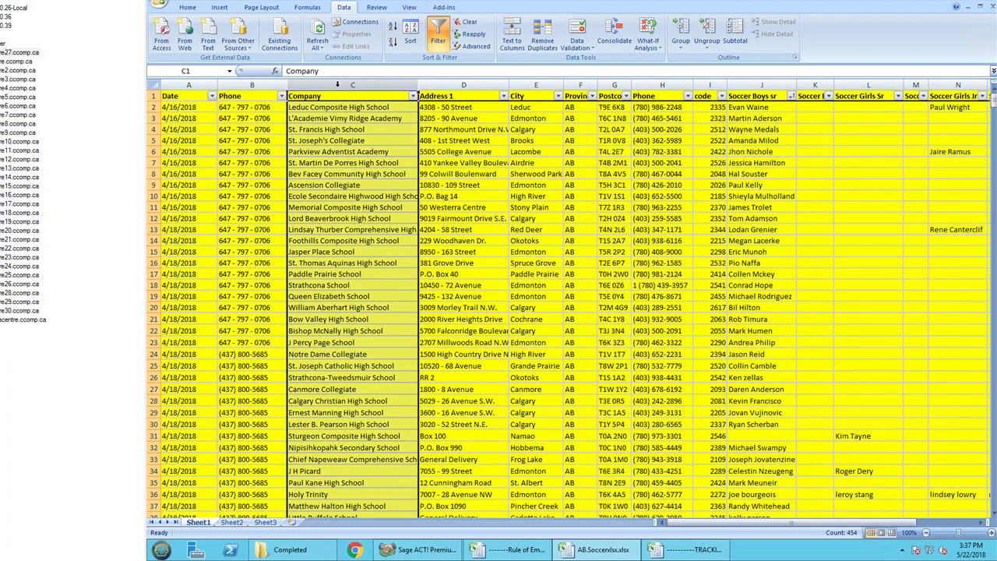
- AutoFit column S so the full school short names show
drag(702, 523, 884, 526)
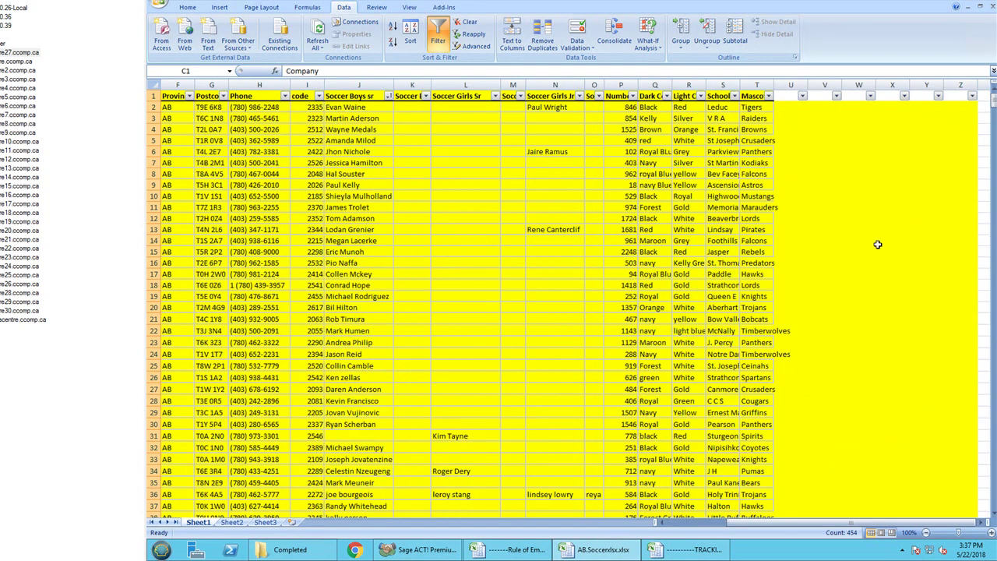
double_click(735, 83)
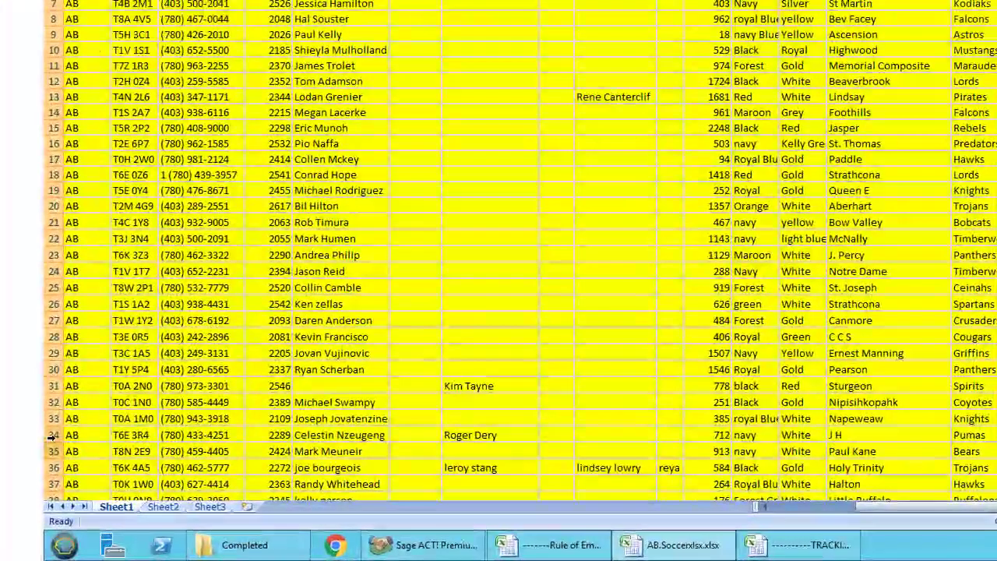
drag(902, 509, 764, 505)
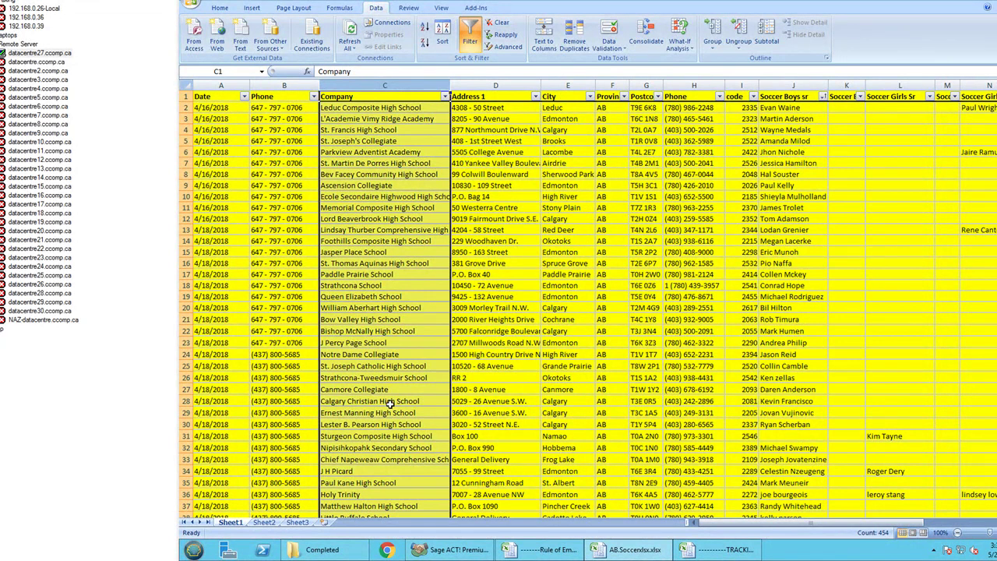
- Copy the School Board, Company and Personal E-mail columns from Rule of Emails into a new workbook
click(547, 549)
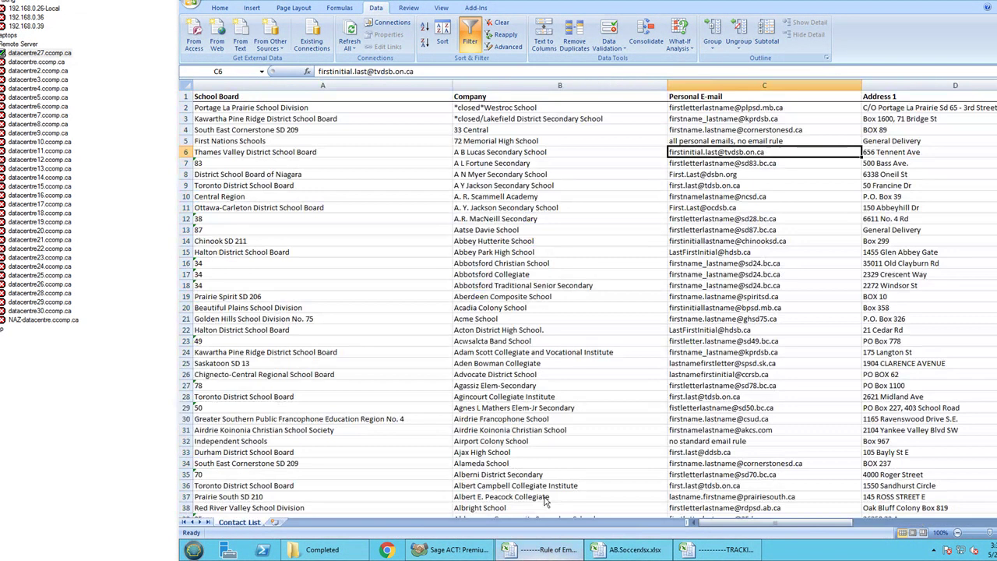
click(597, 263)
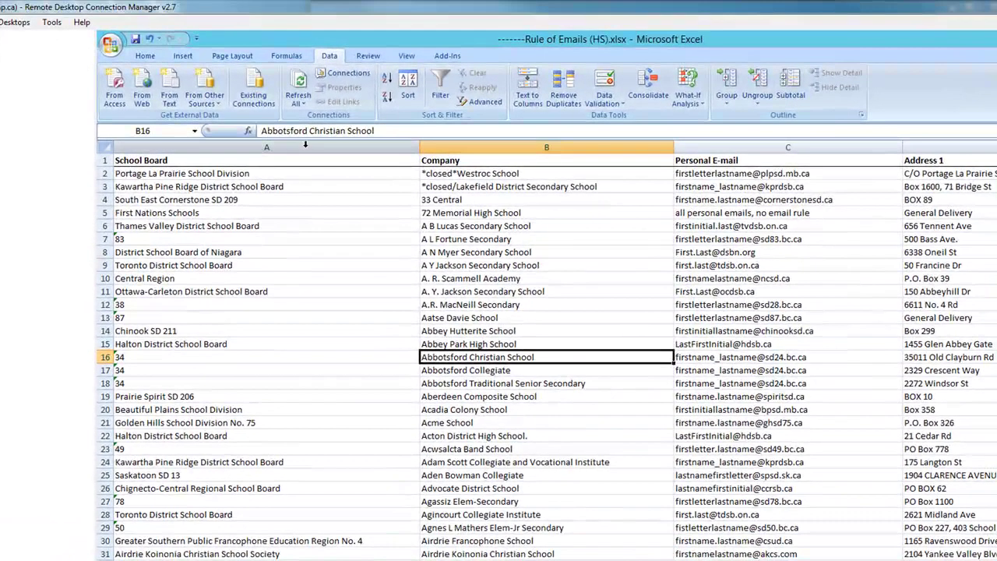
drag(355, 85, 595, 87)
drag(588, 150, 721, 151)
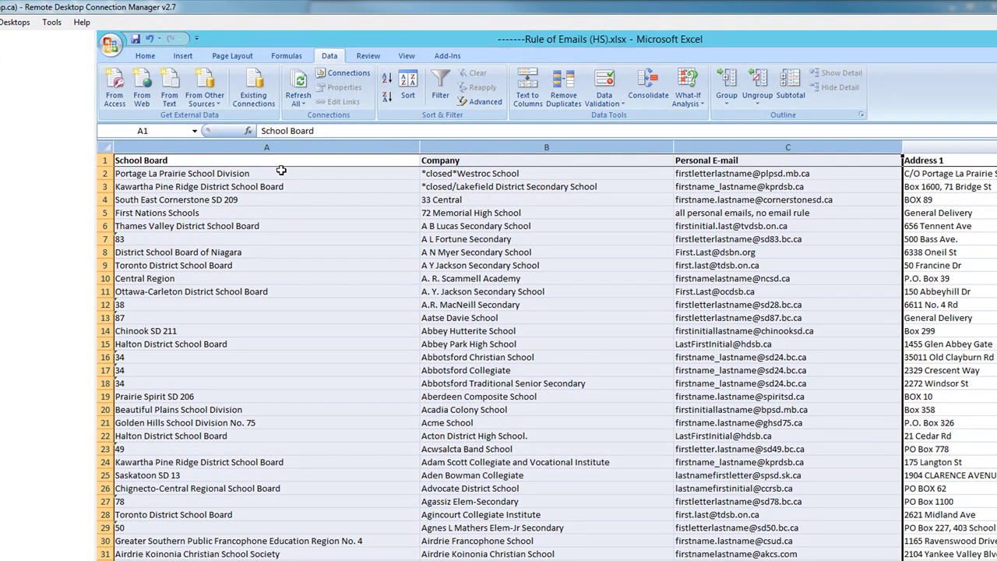
key(ctrl+c)
key(ctrl+n)
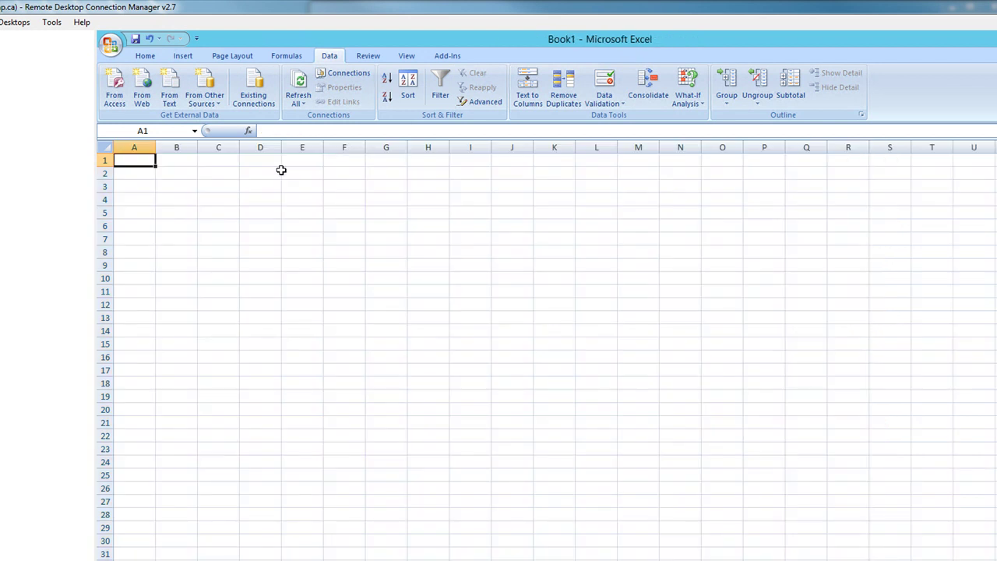
key(ctrl+v)
- Move School Board to column D and delete empty column A, giving Company, Personal E-mail, School Board
click(560, 291)
click(228, 153)
key(ctrl+x)
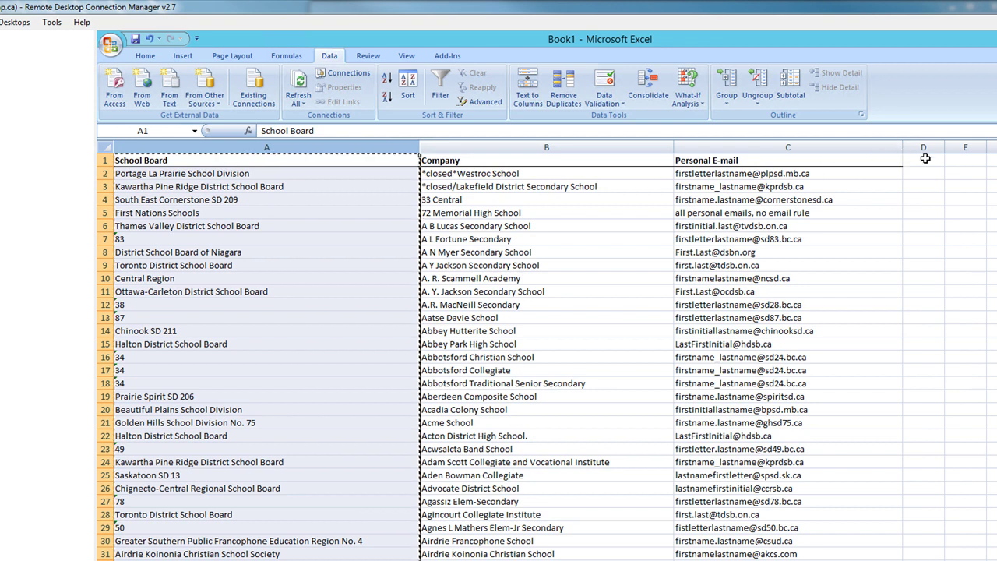
click(923, 159)
key(ctrl+v)
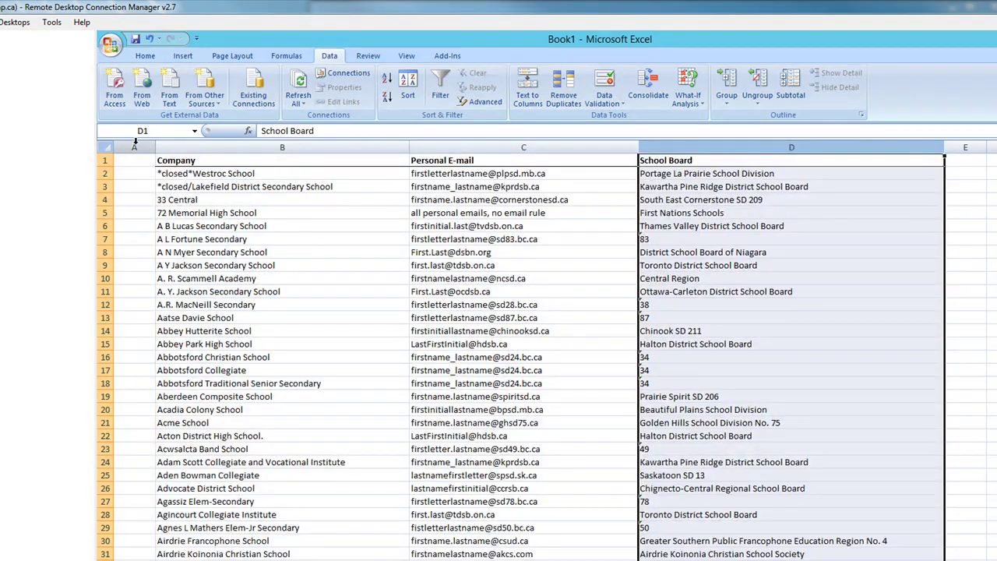
click(135, 146)
right_click(135, 145)
click(175, 219)
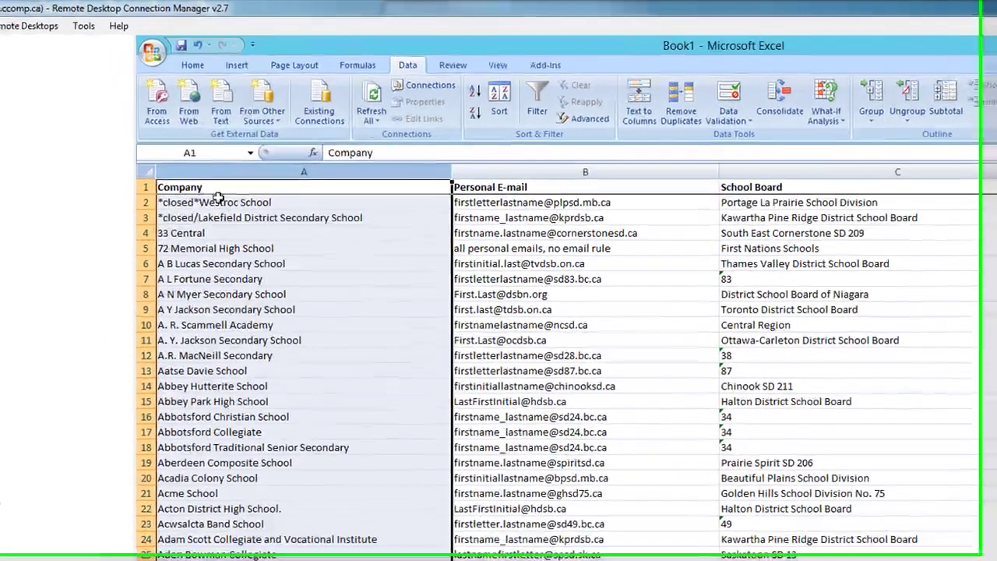
click(510, 185)
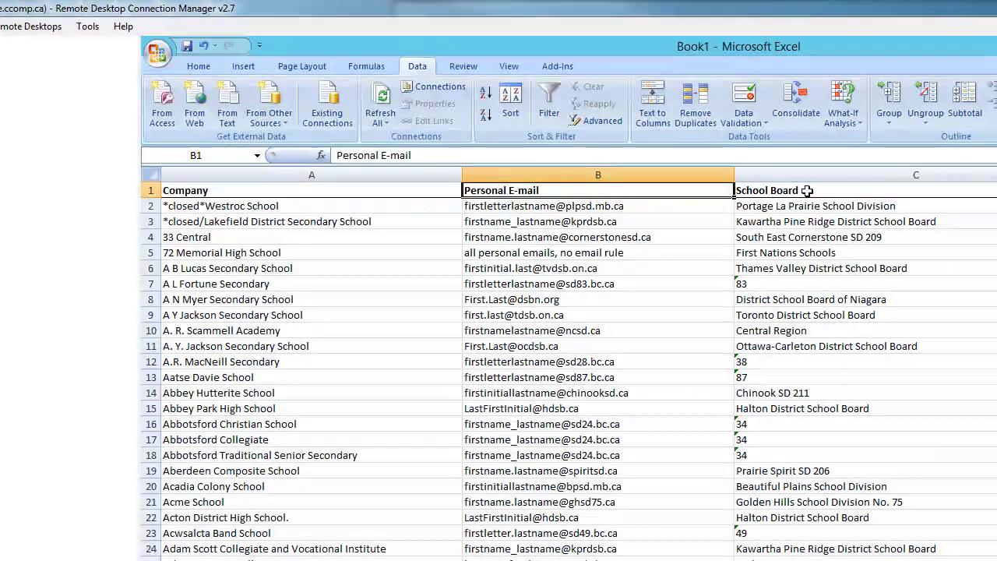
click(807, 190)
- Name the Company-to-School Board table range 'email' and switch to the AB.Soccerxlsx workbook
drag(350, 126, 675, 480)
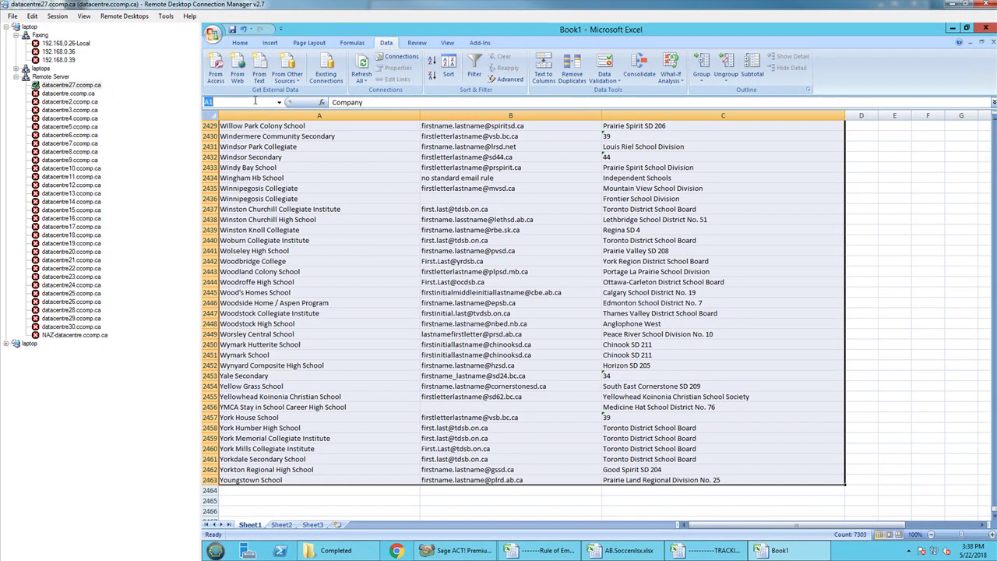
key(Return)
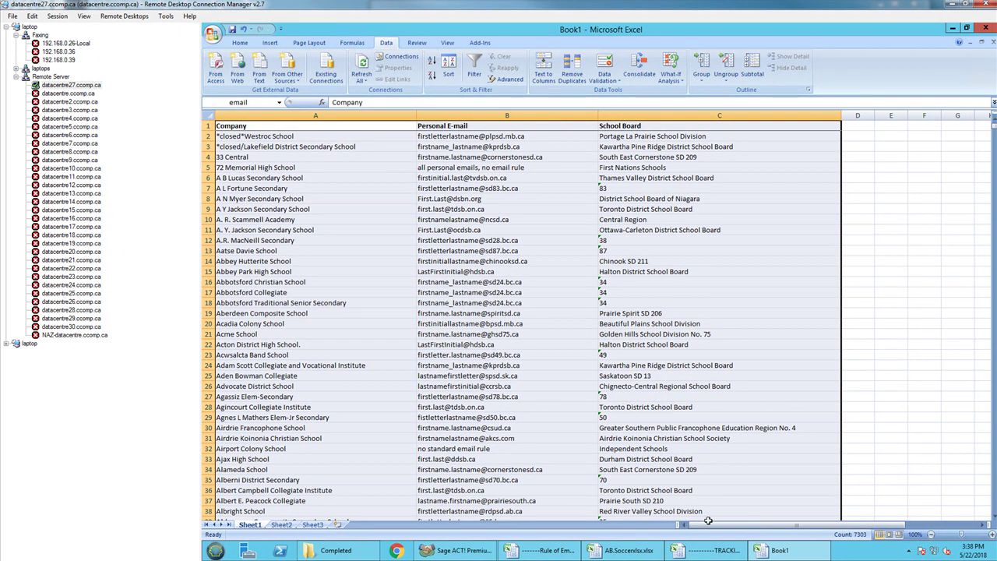
click(615, 550)
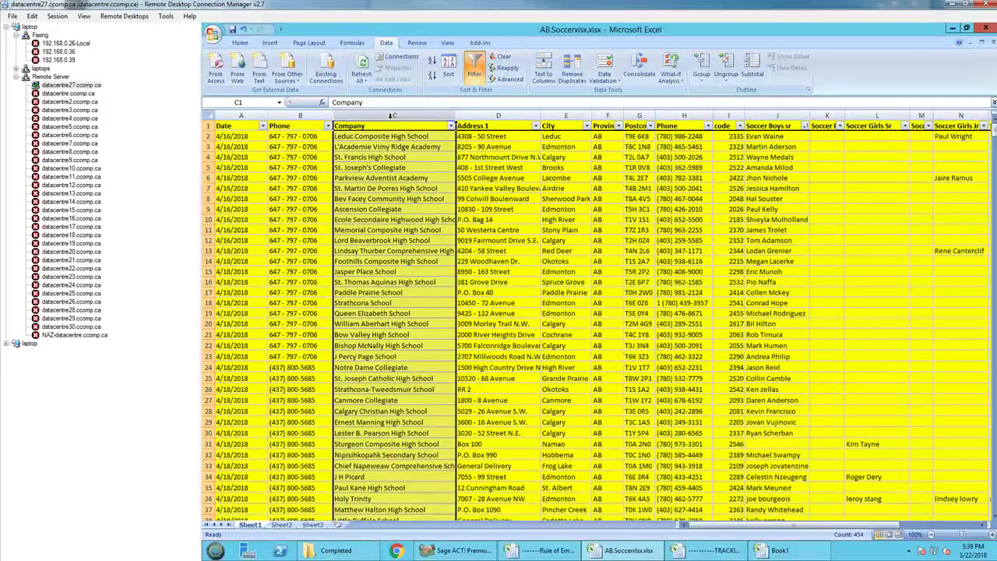
- Paste the soccer Company column into Book1 column F and add the 'email rules' header in G1
key(ctrl+c)
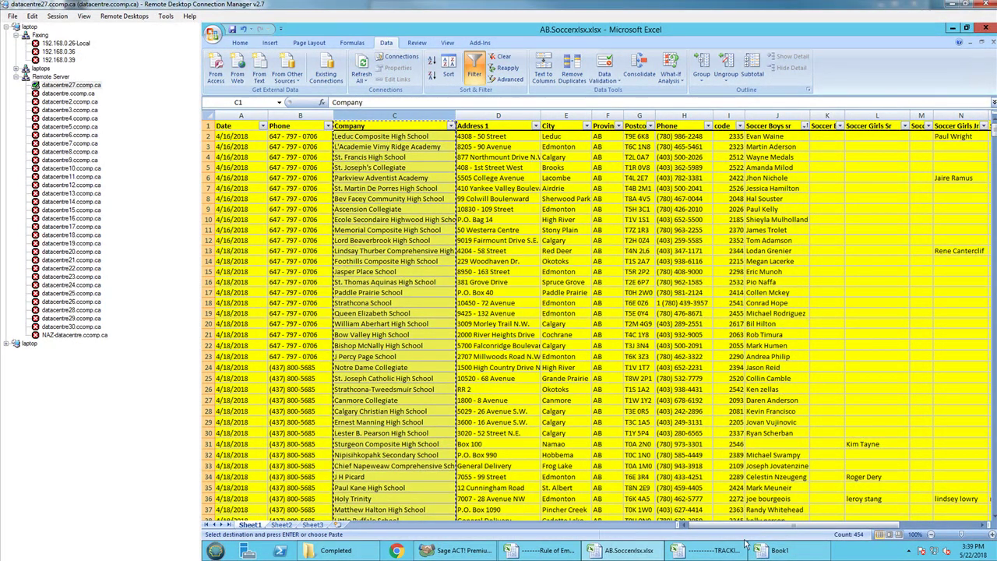
click(779, 551)
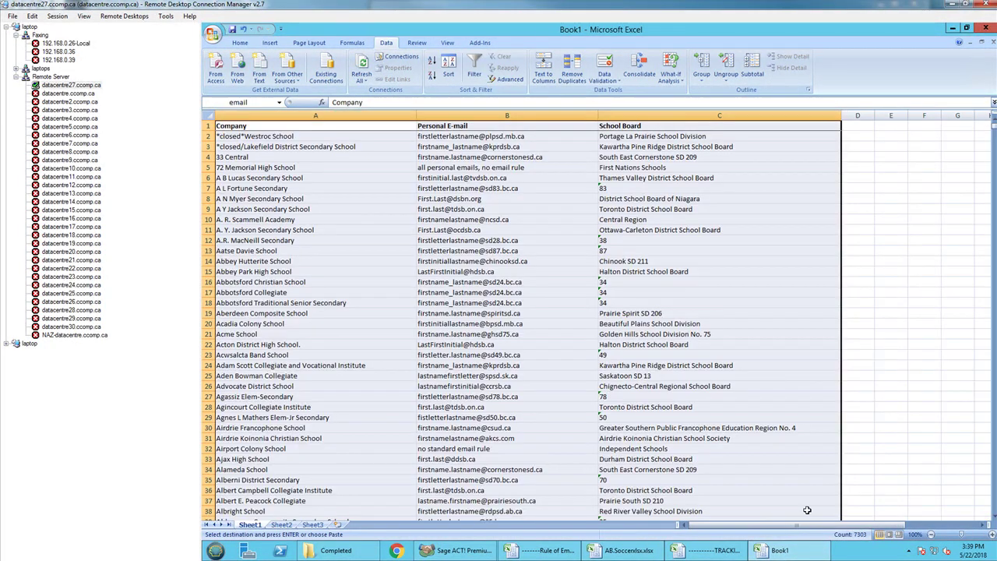
drag(793, 525, 870, 524)
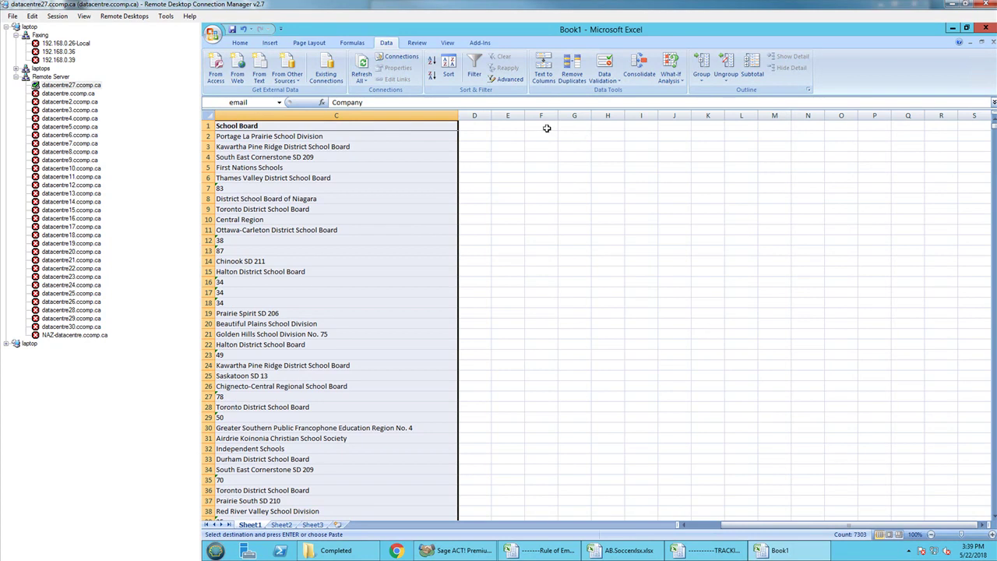
click(548, 129)
key(ctrl+v)
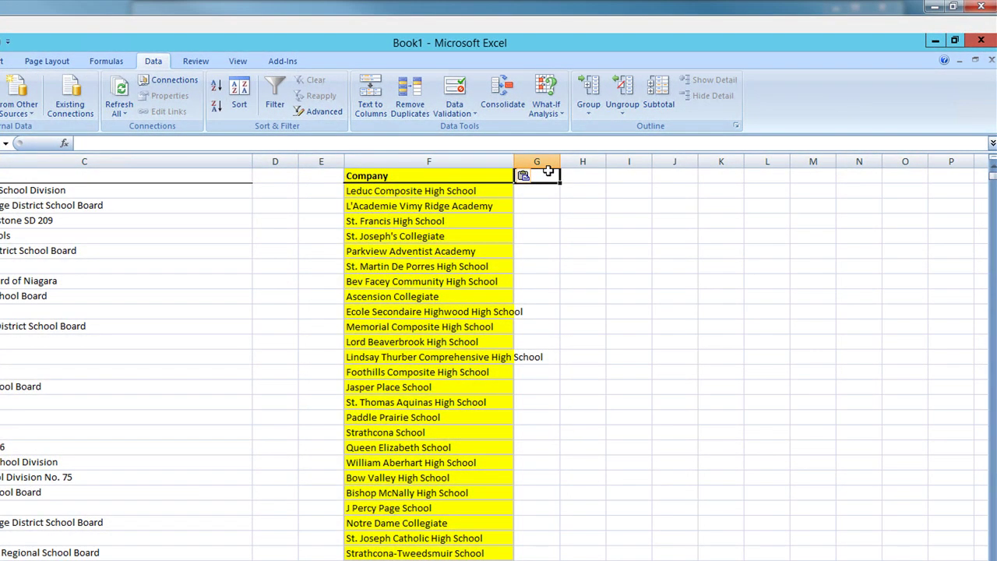
text(email rules)
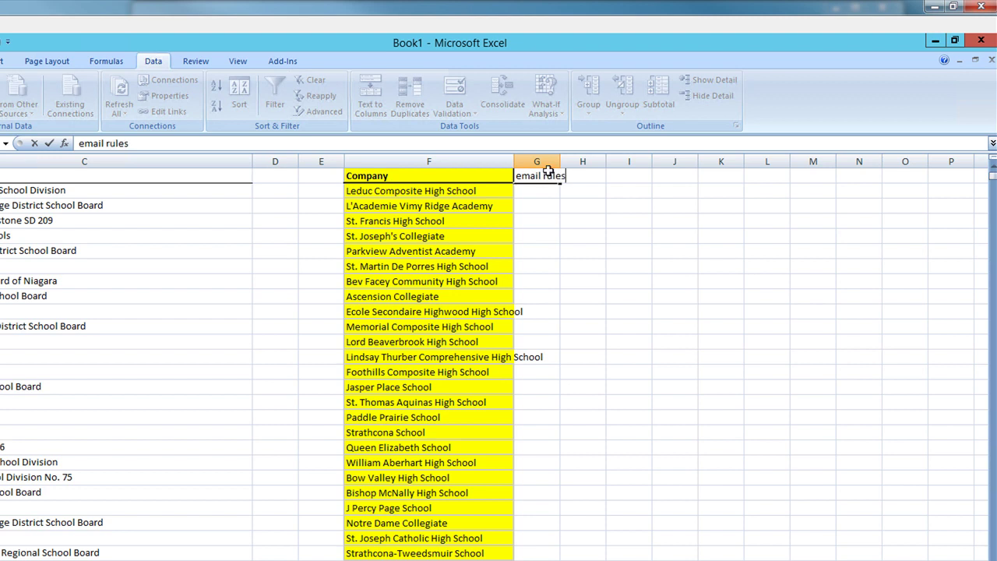
key(Return)
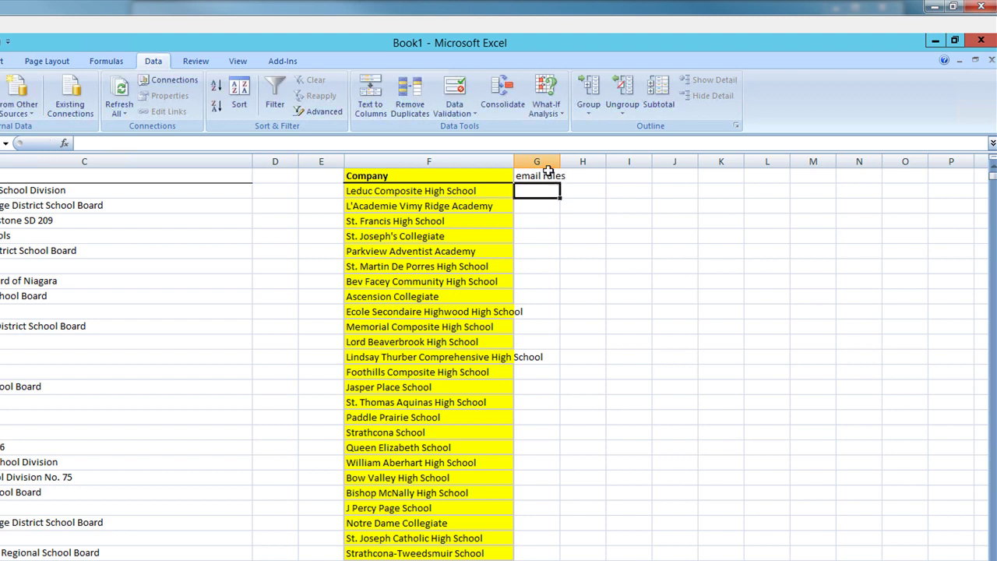
- Enter =VLOOKUP(F2,email,2,0) in G2 and widen column G to fit the result
text(=)
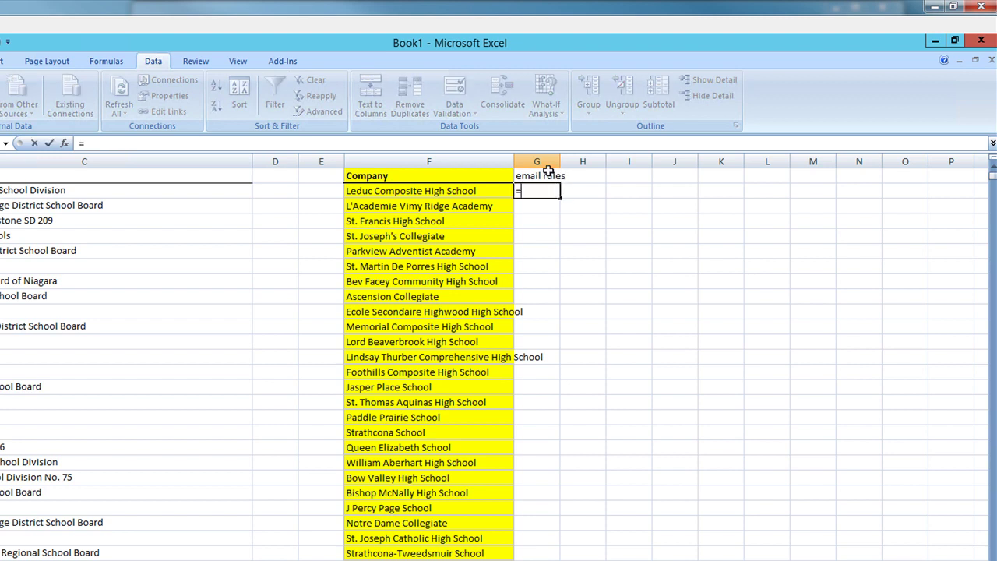
text(v)
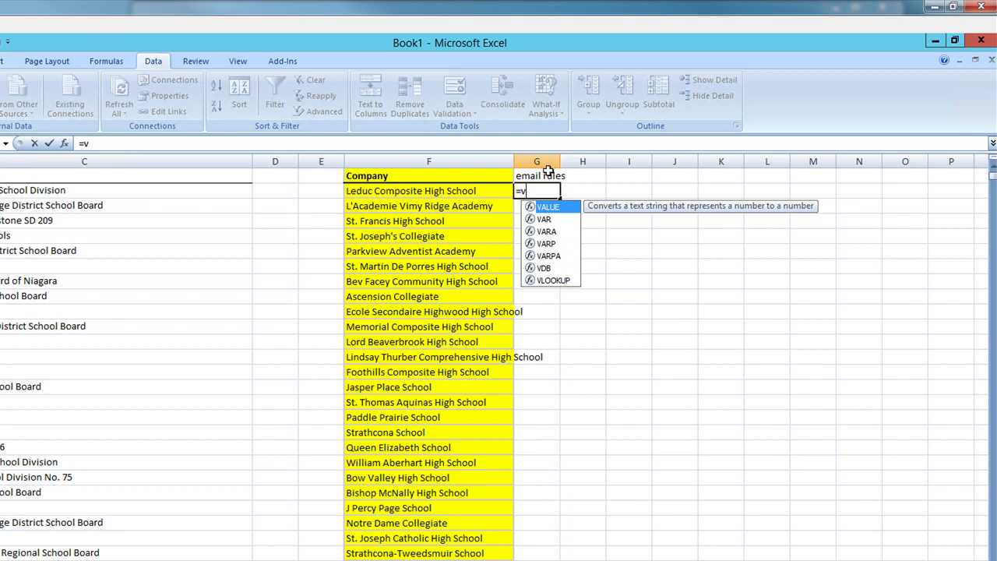
text(look)
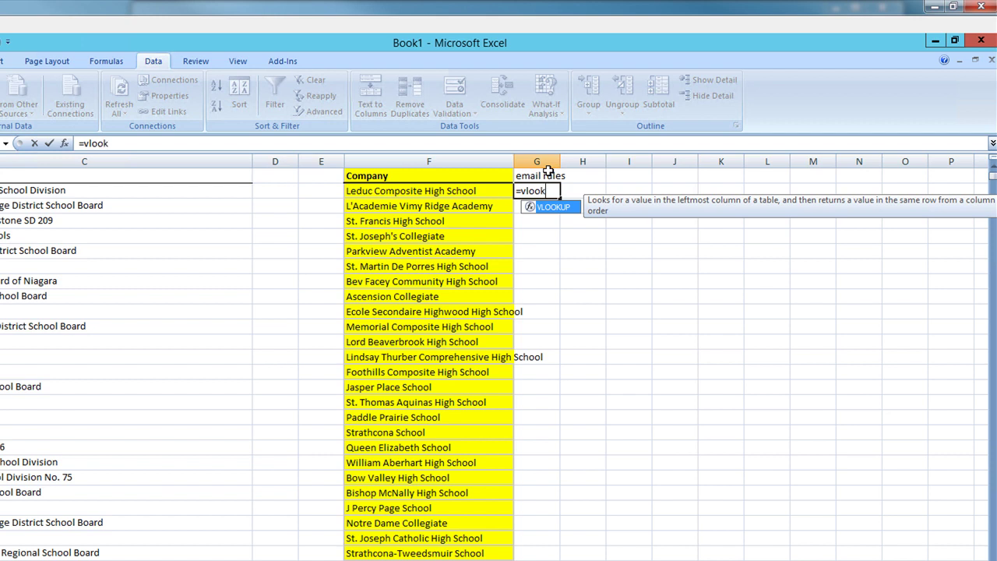
text(up())
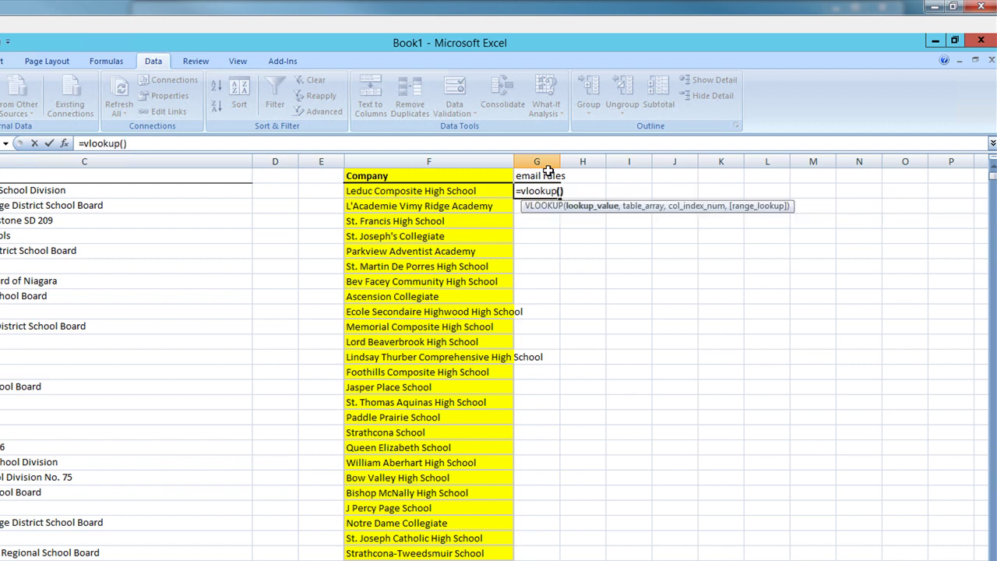
click(558, 190)
click(452, 191)
text(,)
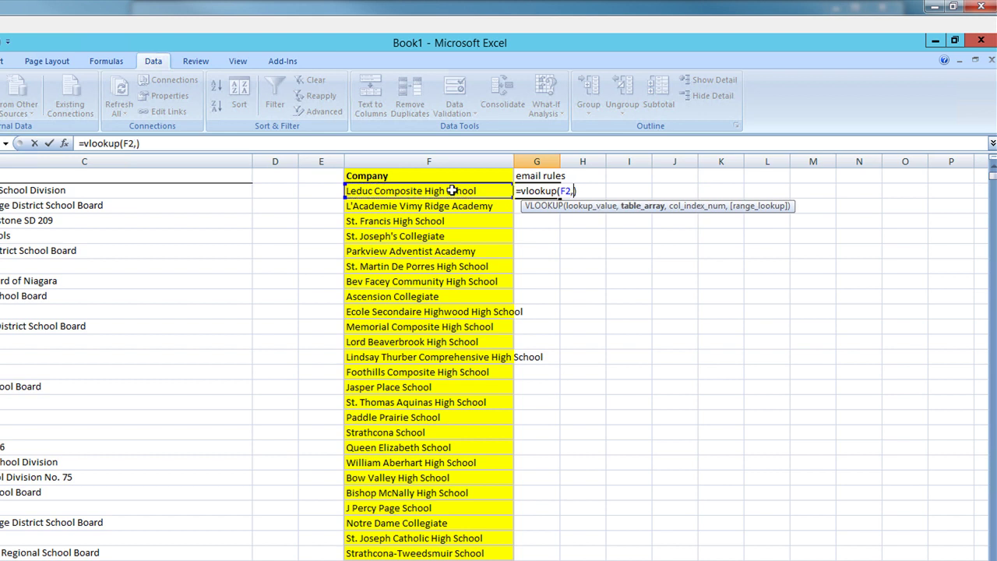
text(email)
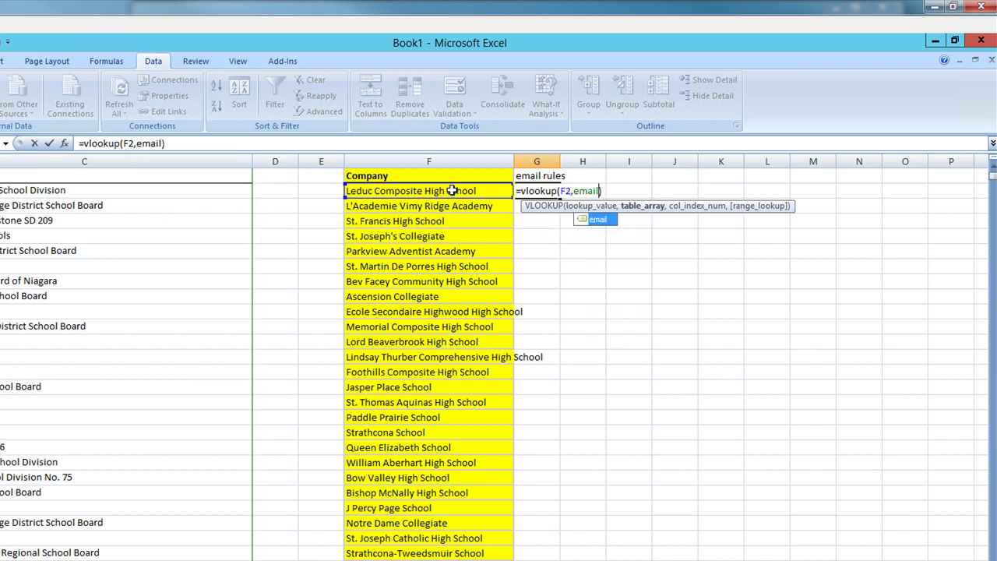
text(,2)
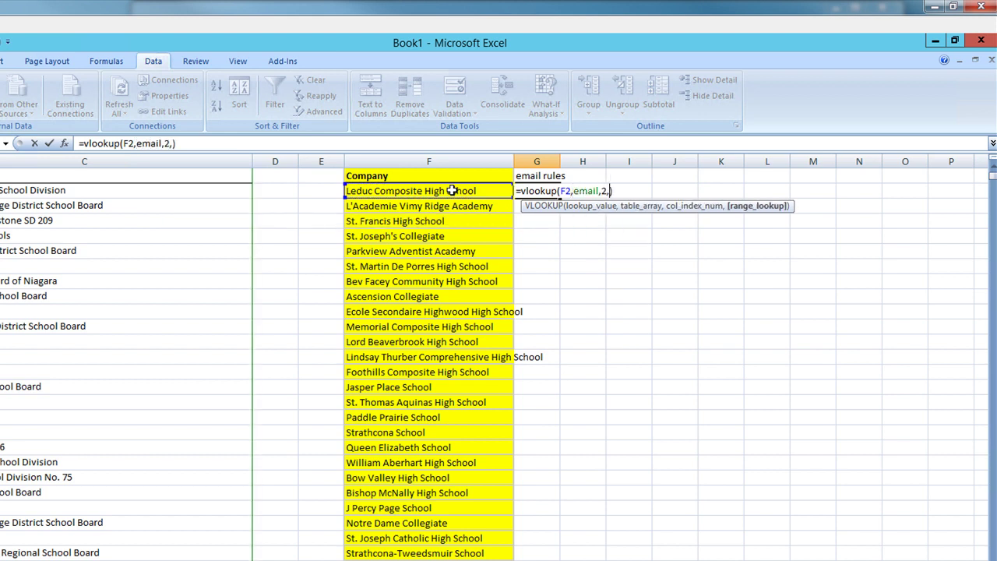
text(,0)
key(Return)
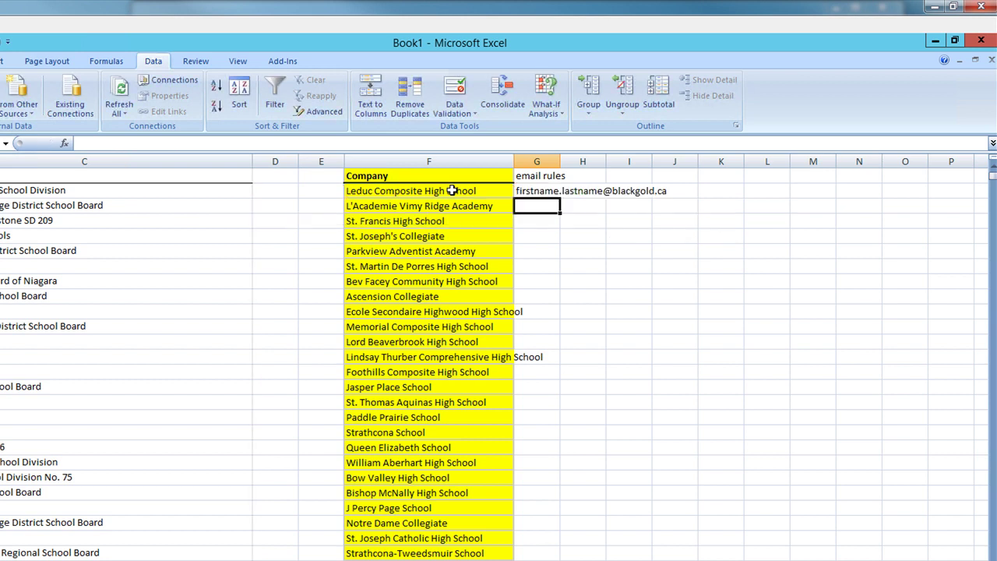
double_click(560, 164)
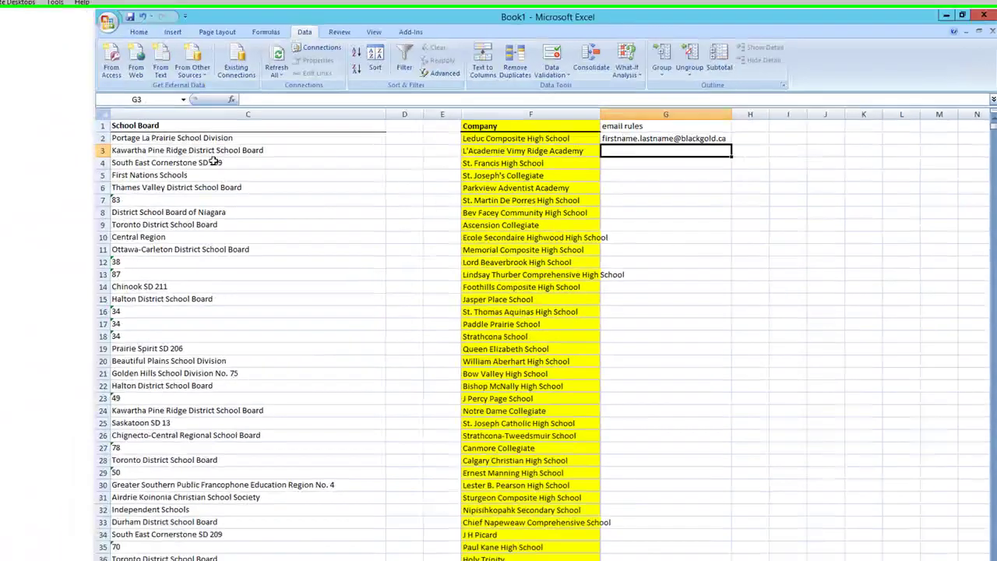
- Fill the VLOOKUP formula down column G alongside the school list
drag(747, 526, 683, 524)
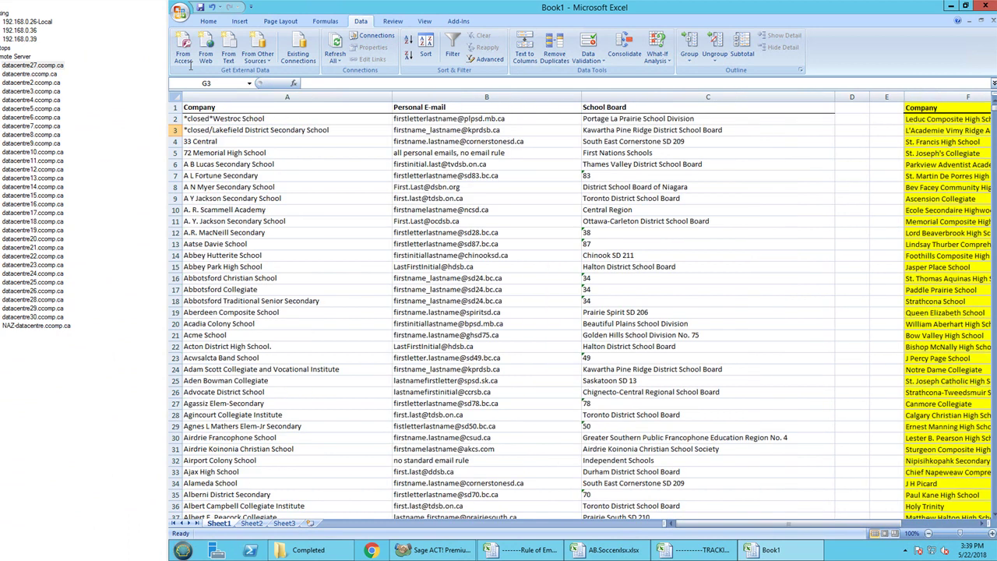
drag(757, 524, 834, 525)
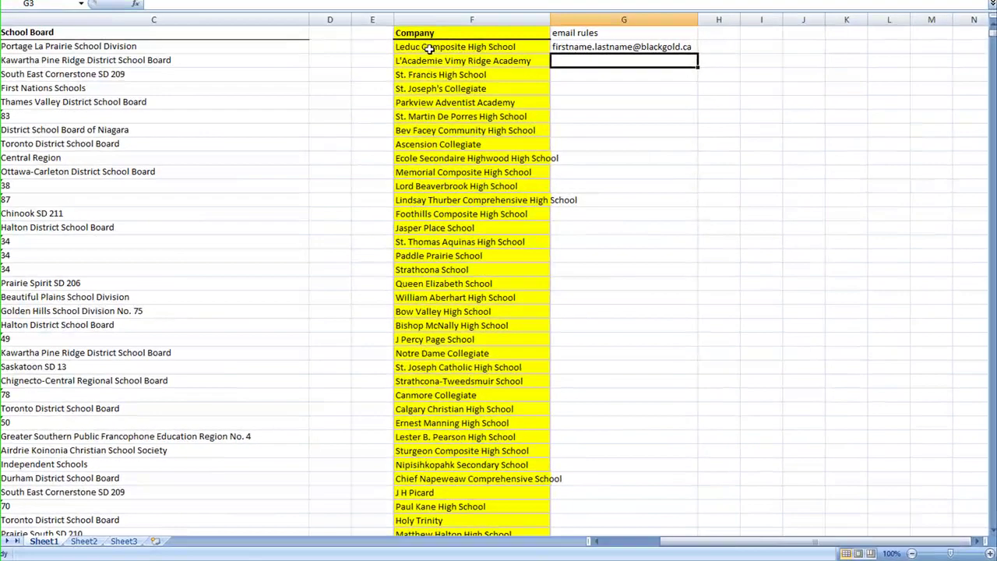
click(535, 119)
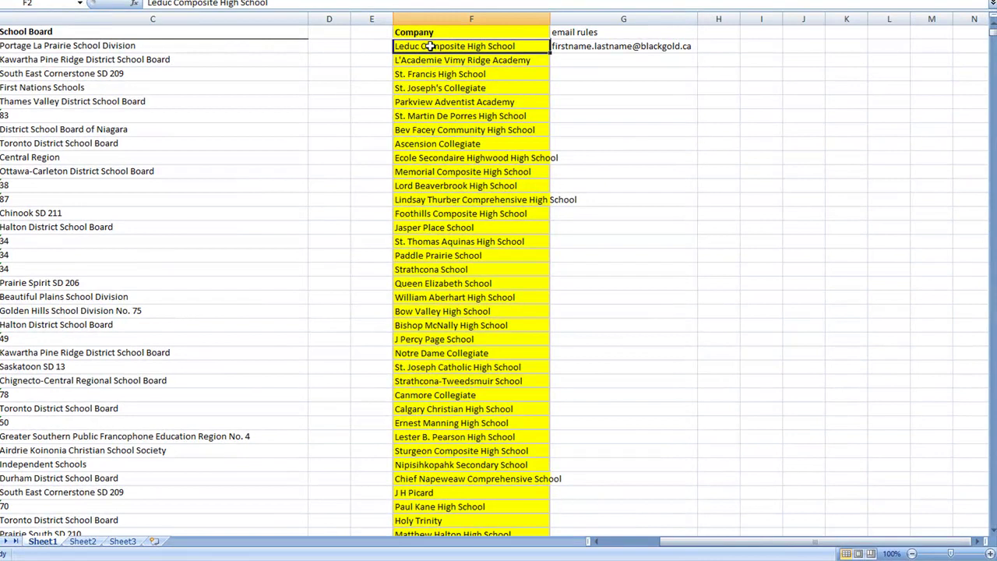
click(561, 45)
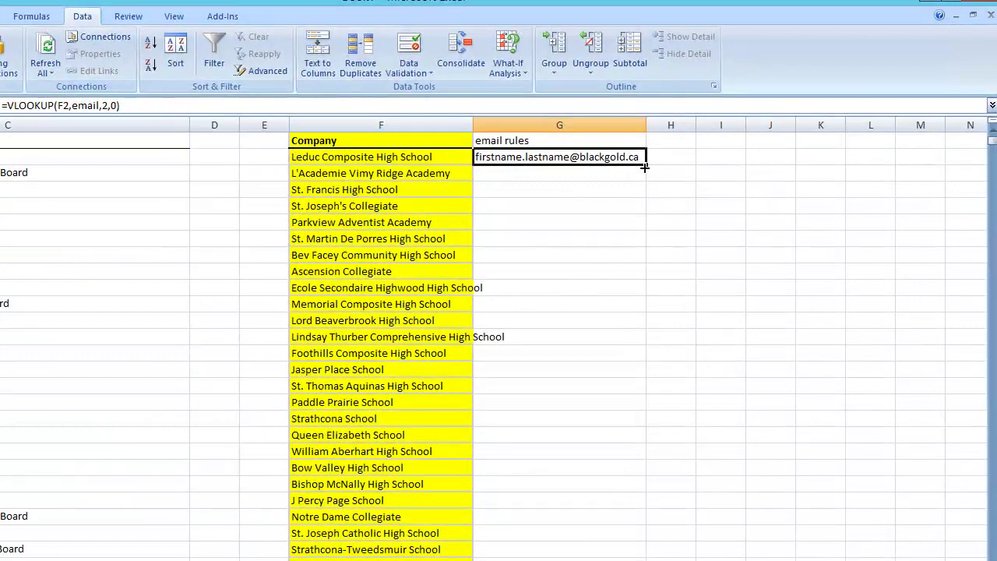
double_click(697, 53)
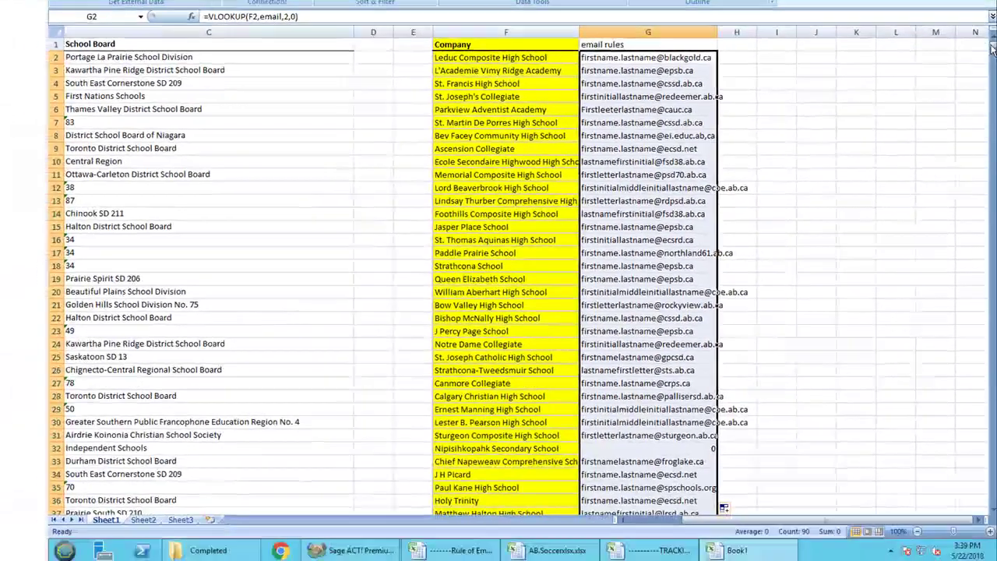
drag(993, 142, 993, 189)
drag(992, 86, 963, 524)
scroll(857, 317, up, 20)
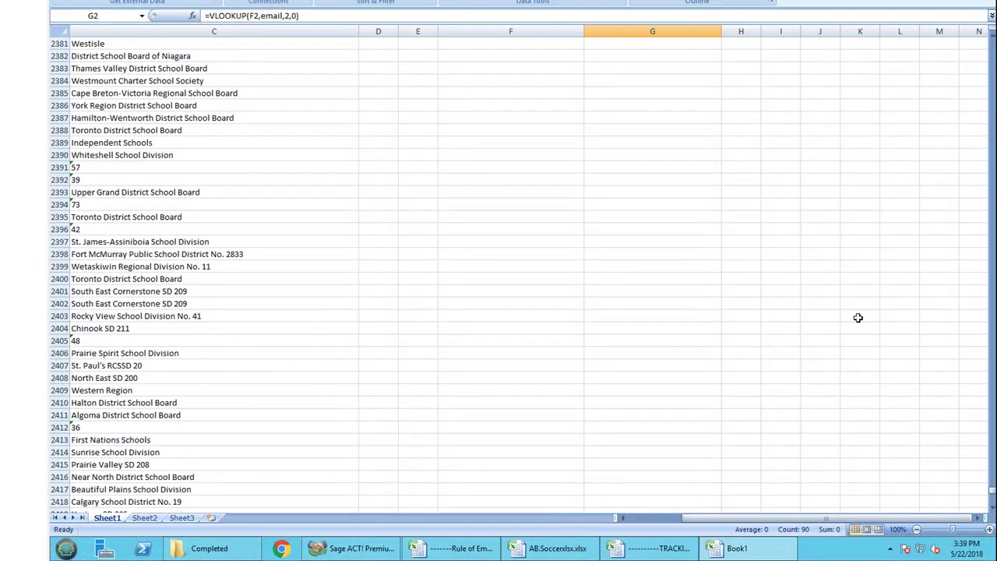
drag(992, 477, 991, 49)
scroll(737, 216, down, 15)
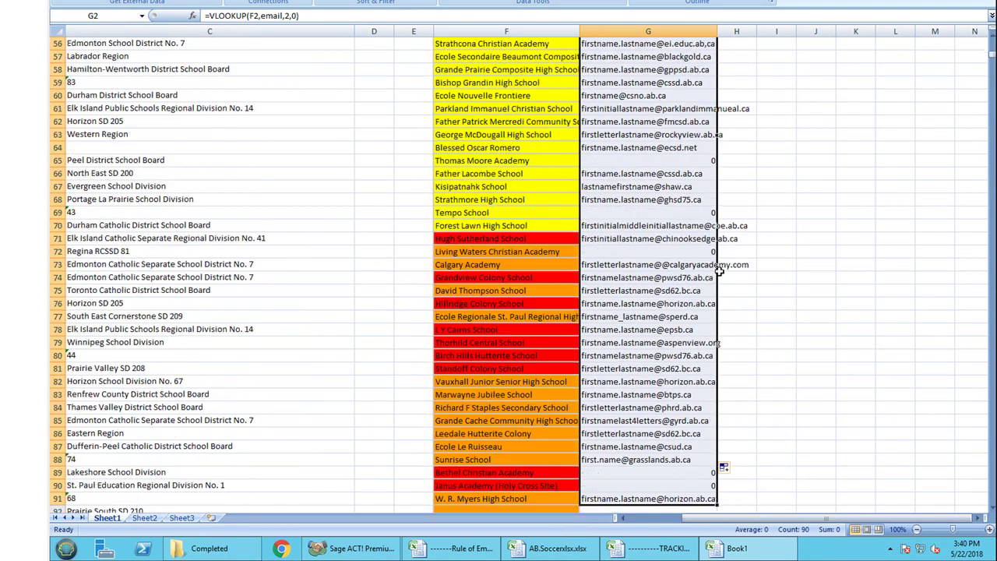
scroll(662, 421, down, 4)
- Extend the fill further down column G and select the #N/A results below the schools
drag(716, 309, 676, 39)
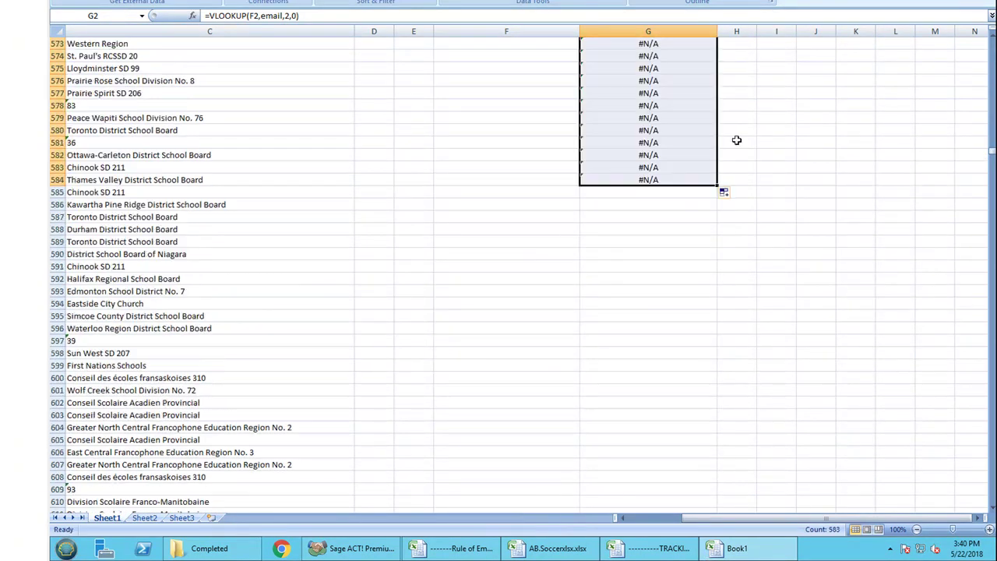
scroll(736, 139, up, 20)
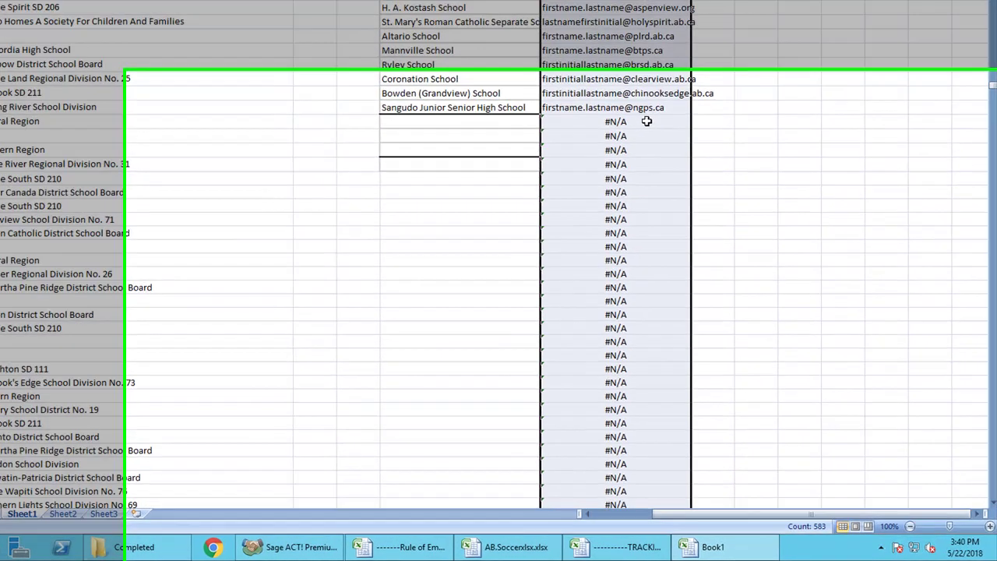
drag(676, 161, 678, 557)
drag(596, 557, 599, 528)
drag(597, 463, 598, 464)
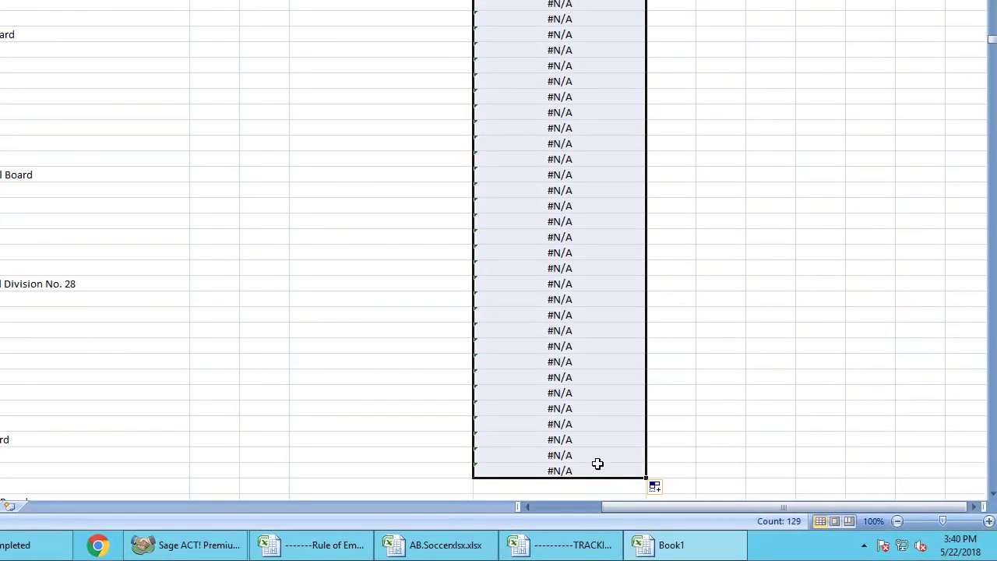
scroll(666, 363, up, 20)
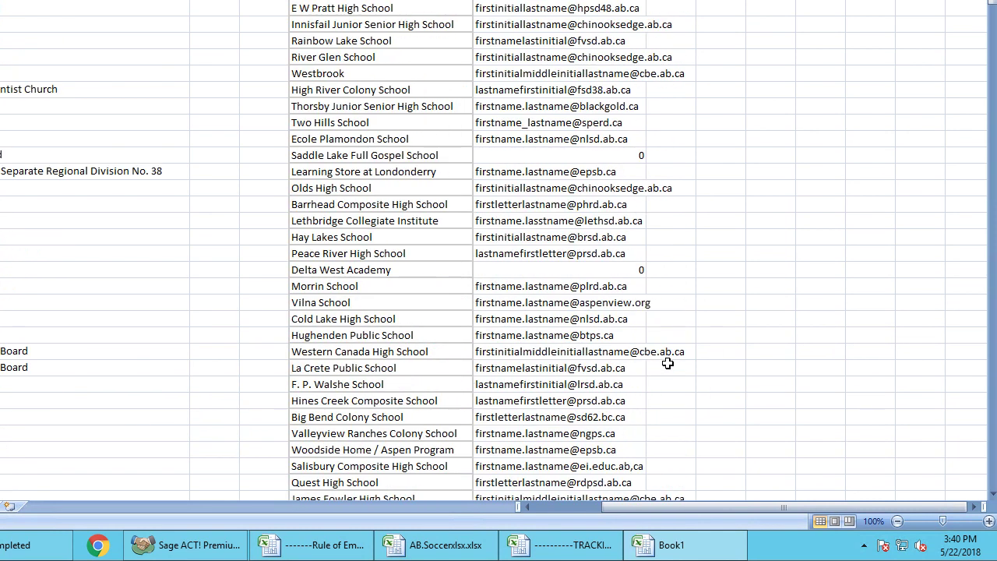
scroll(667, 363, up, 20)
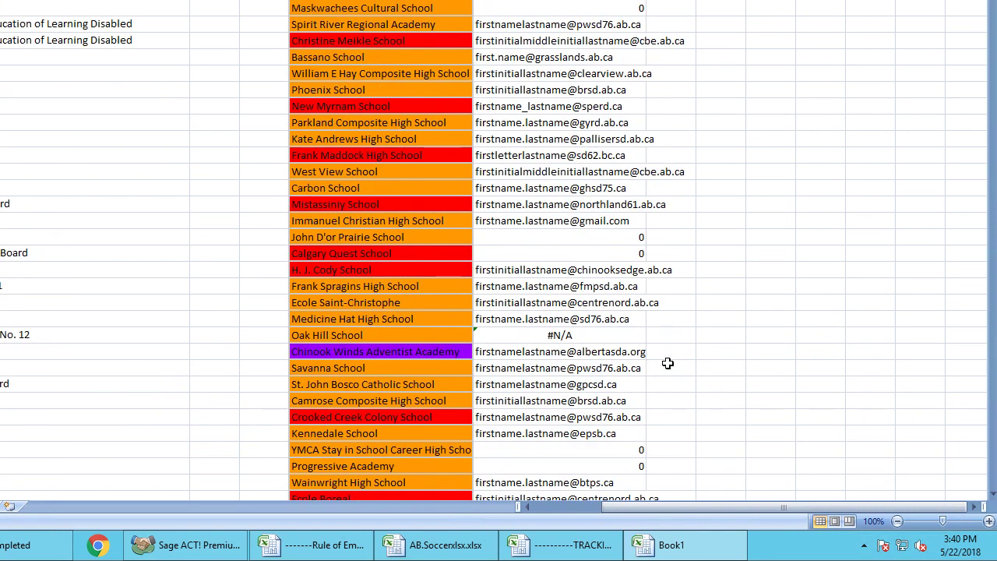
scroll(674, 212, up, 20)
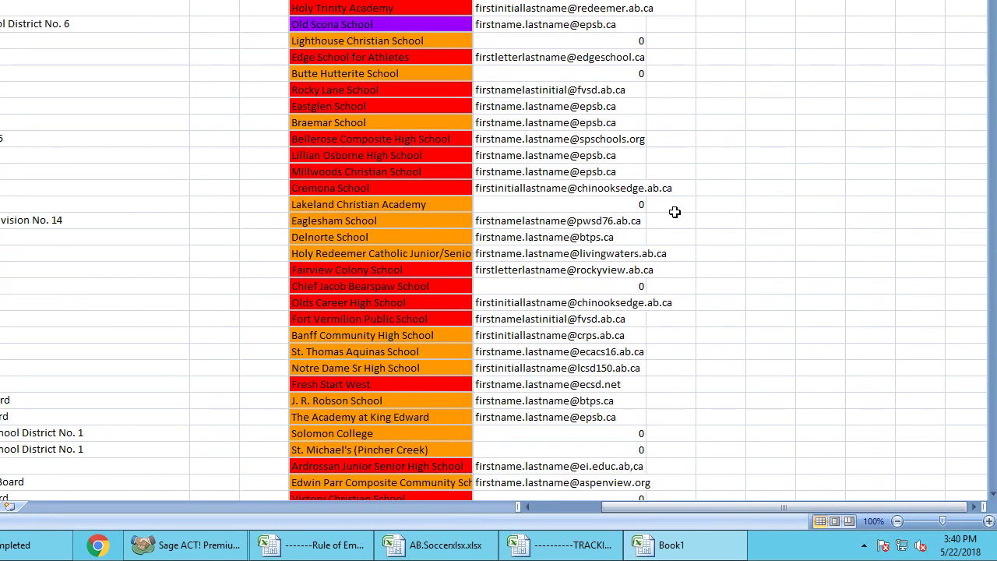
scroll(674, 212, up, 20)
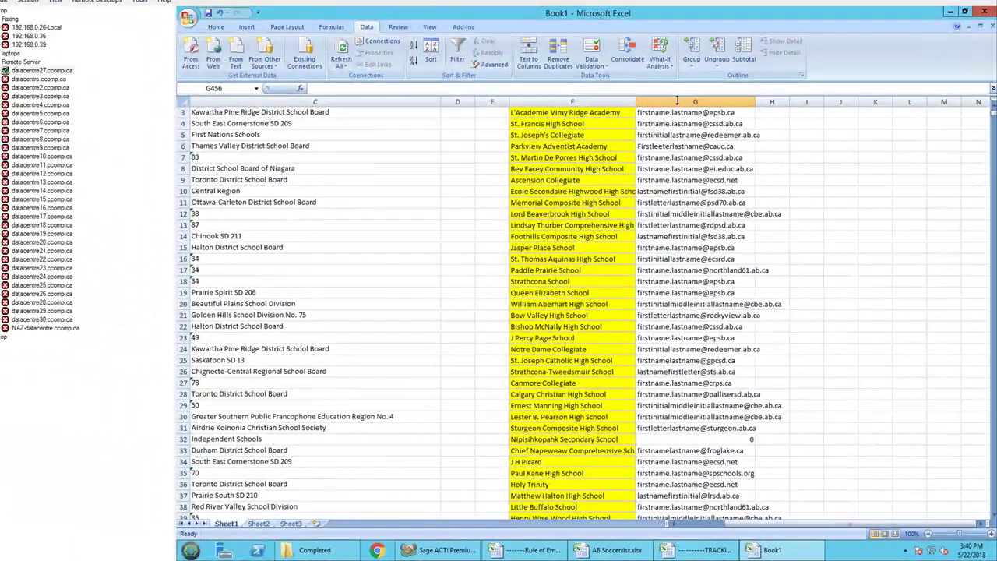
- Convert Book1's looked-up email rules in column G to plain values
click(676, 100)
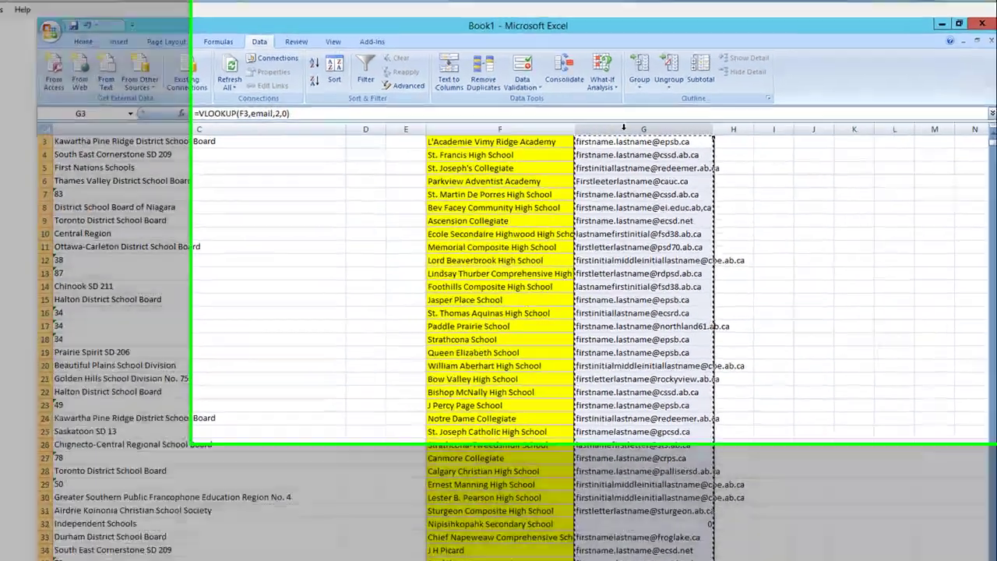
right_click(678, 100)
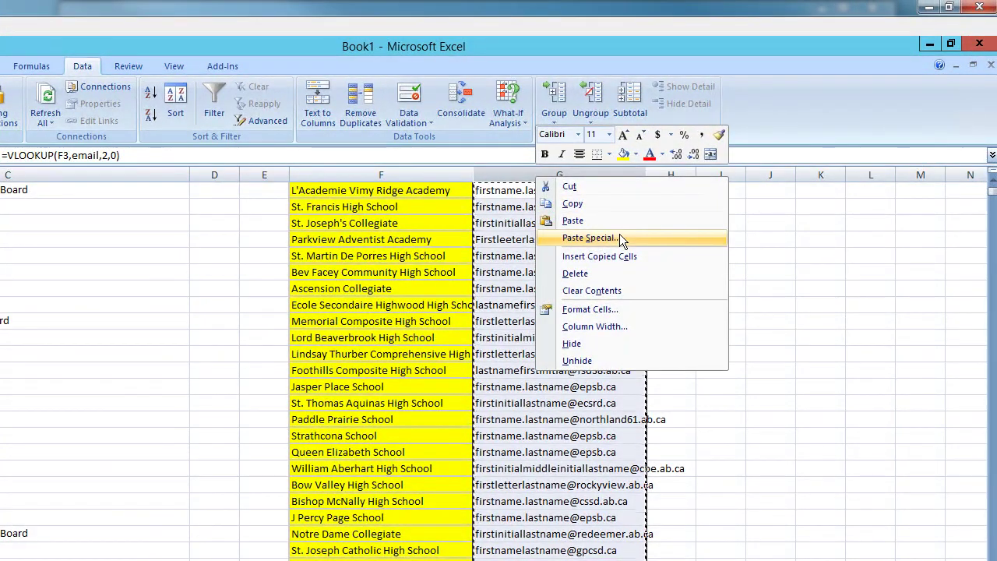
click(616, 237)
key(v)
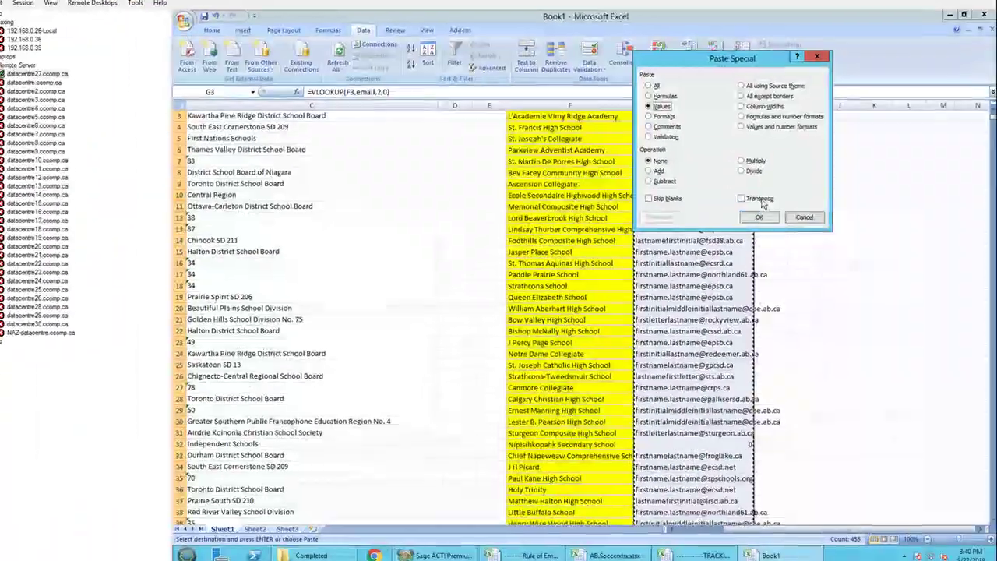
click(758, 216)
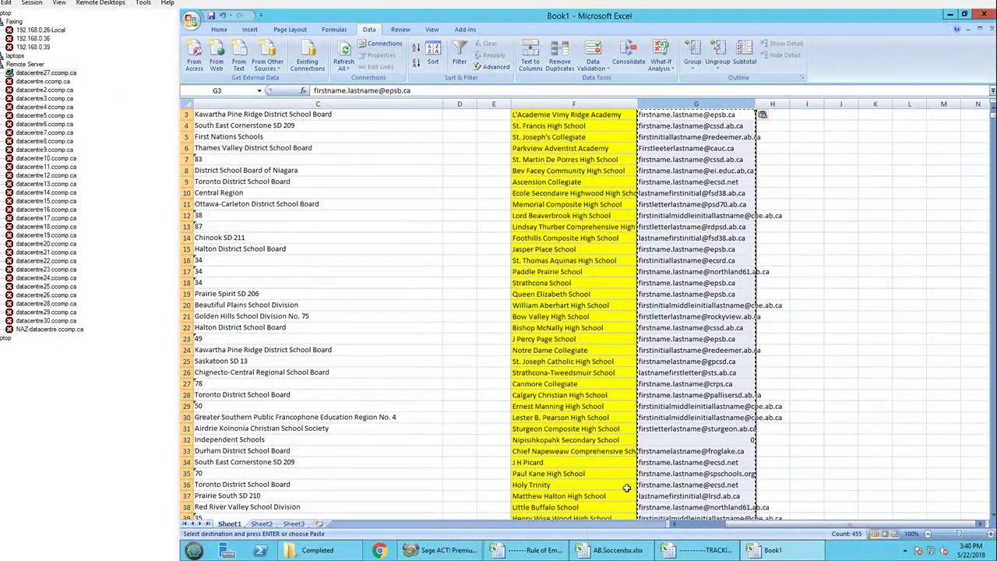
- Insert a blank column before Soccer Boys sr in the AB.Soccerxlsx workbook
click(619, 550)
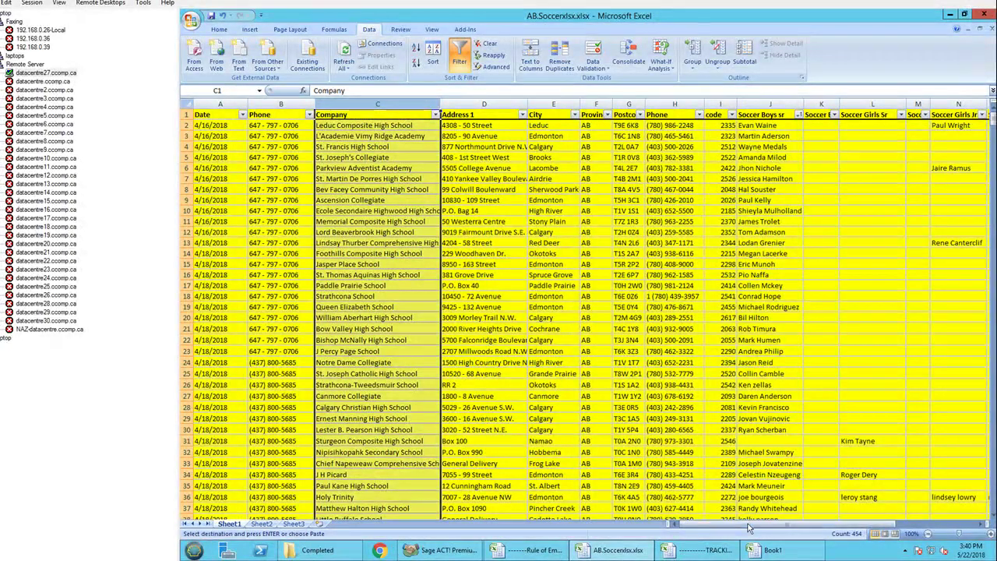
drag(862, 533, 864, 533)
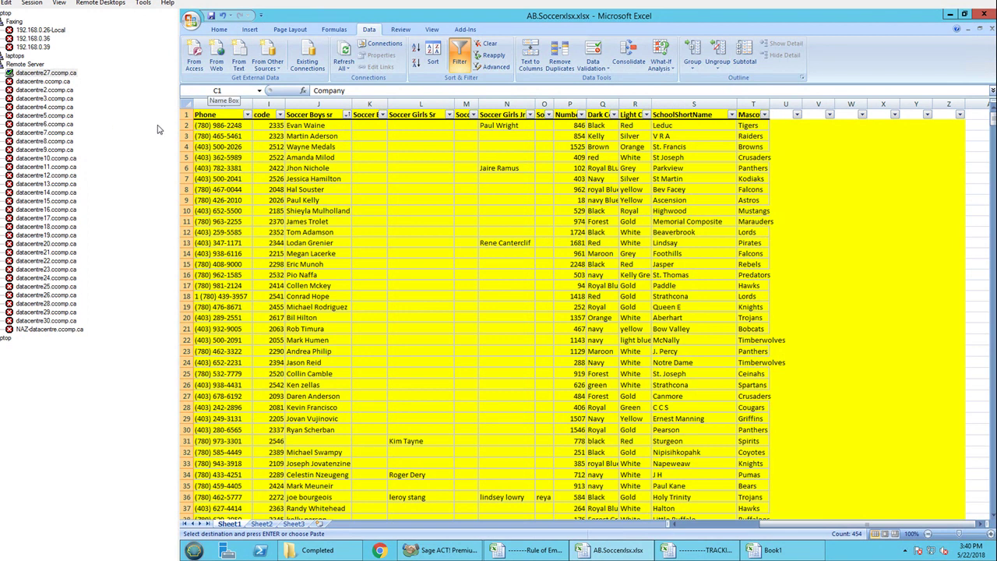
click(339, 101)
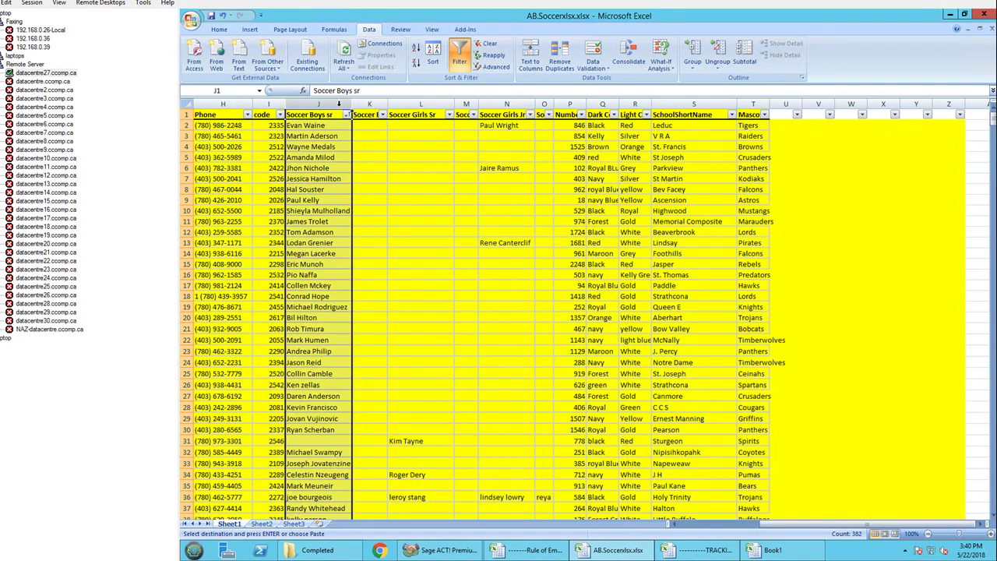
right_click(341, 110)
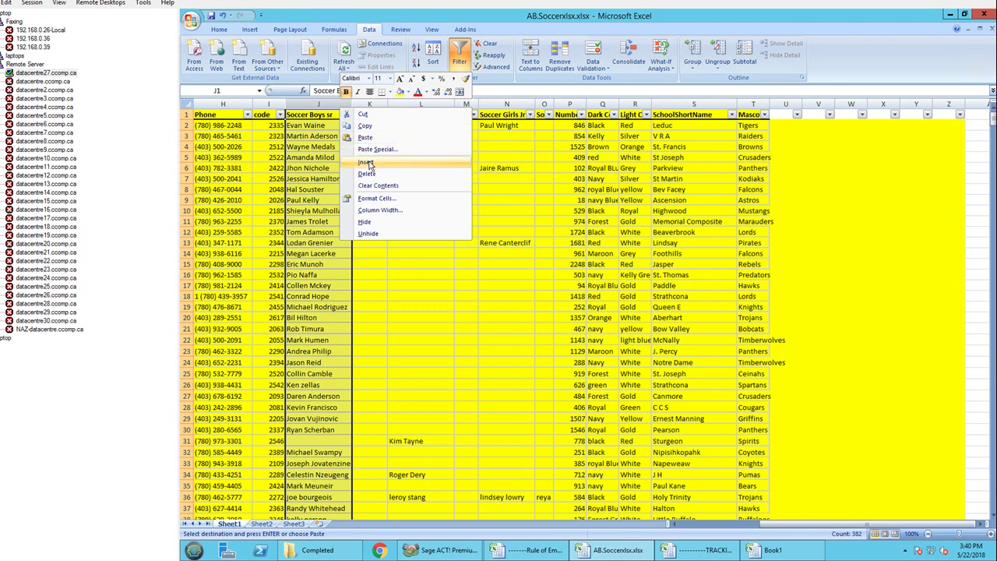
click(370, 165)
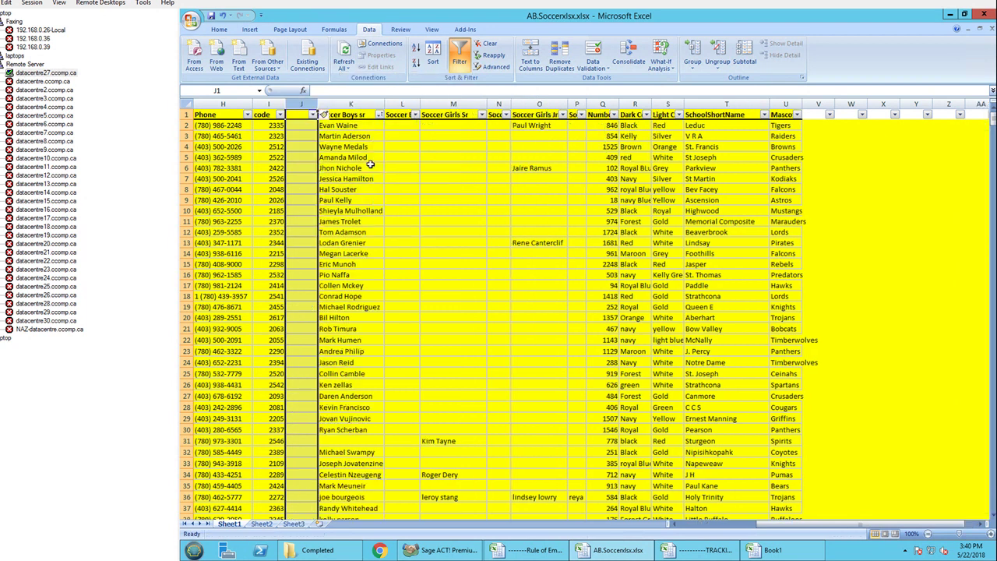
- Paste Book1's email rules into the new column J and fit column L to its header
click(759, 554)
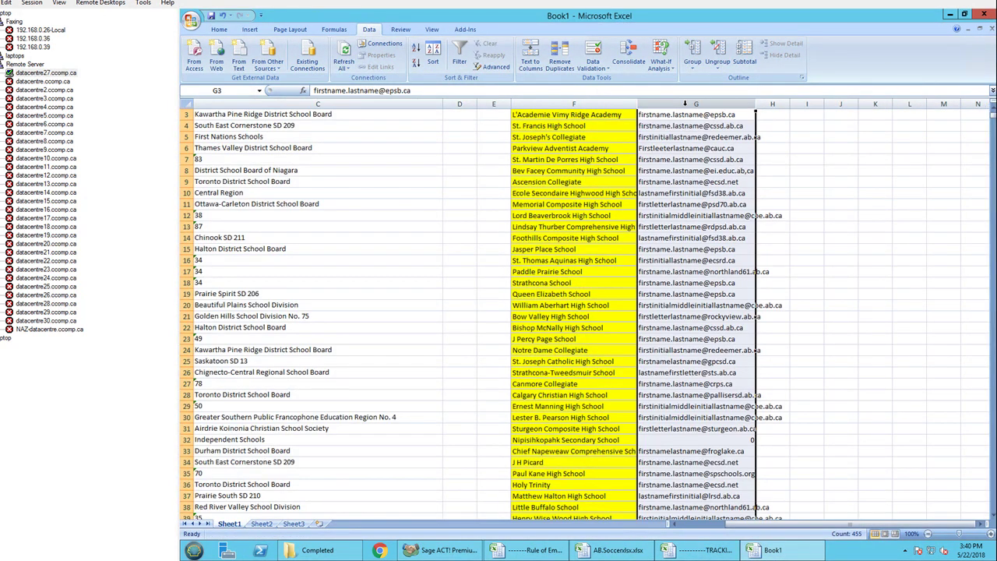
key(ctrl+c)
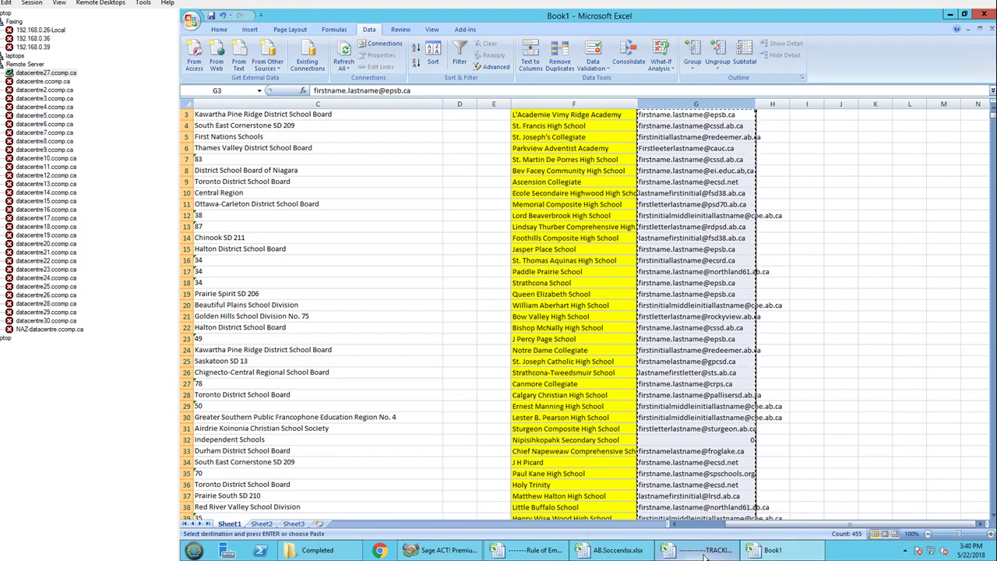
click(626, 553)
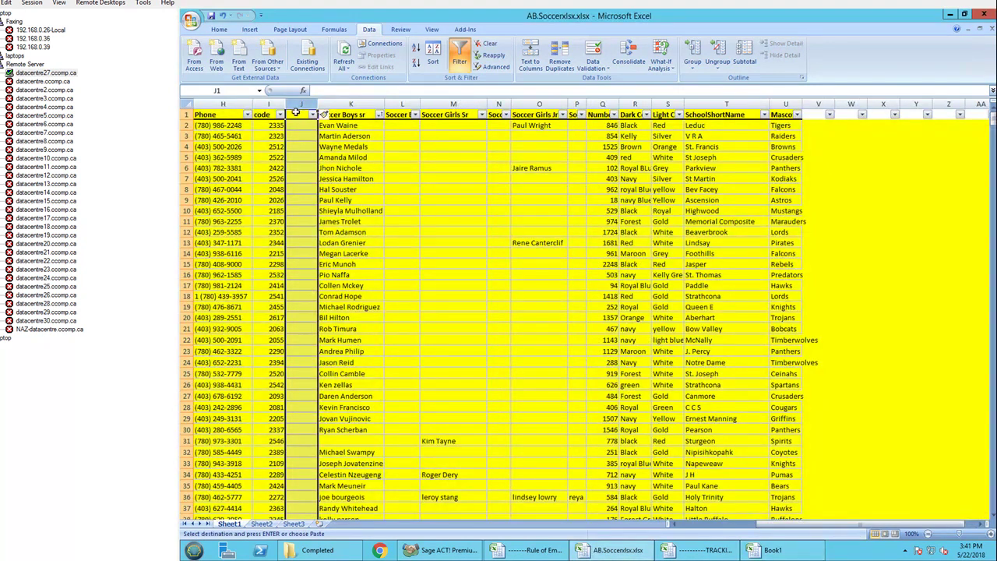
click(295, 113)
key(ctrl+v)
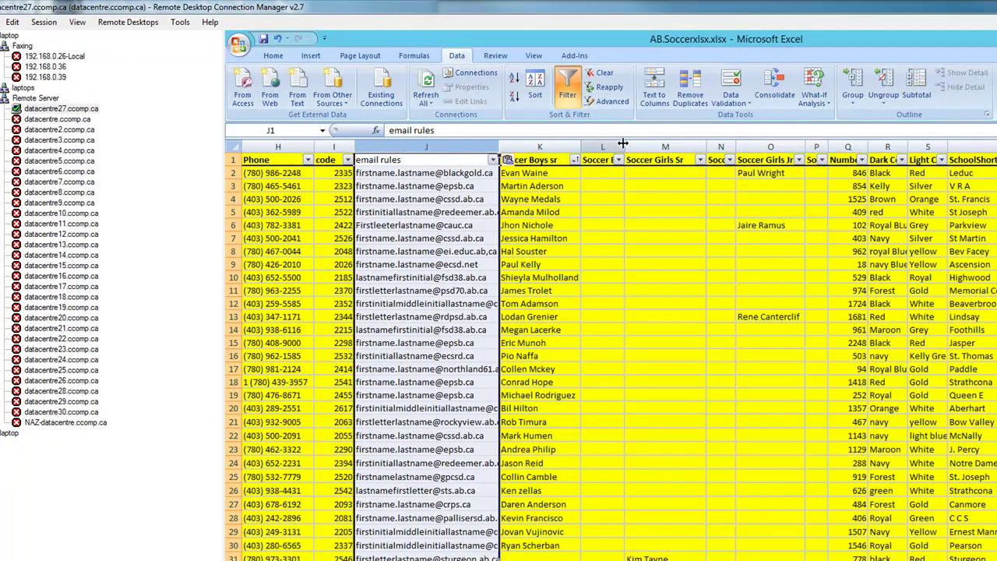
double_click(624, 147)
- Type the first two coaches' e-mail addresses into L2 and L3 per their rules, widening column L
click(530, 172)
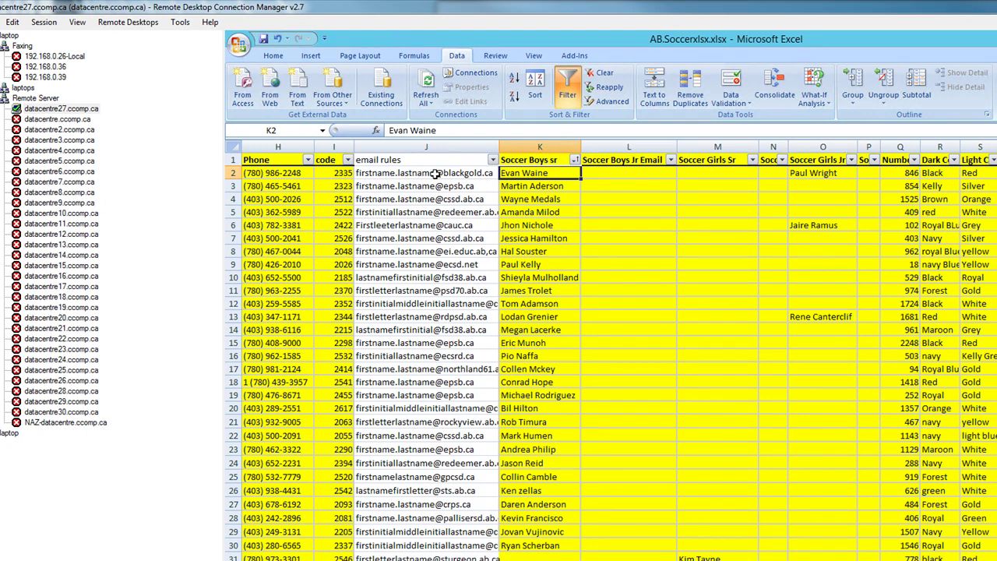
click(621, 173)
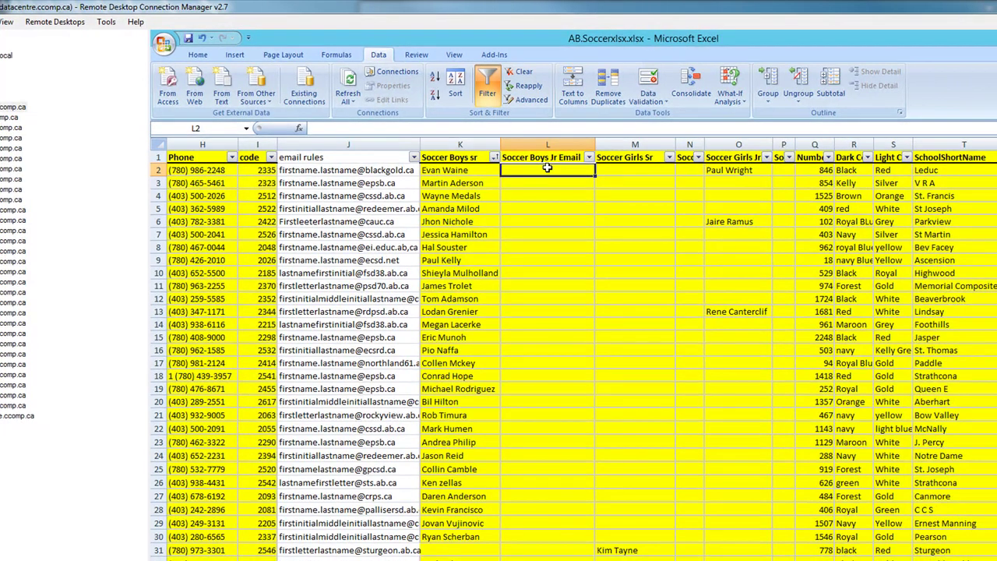
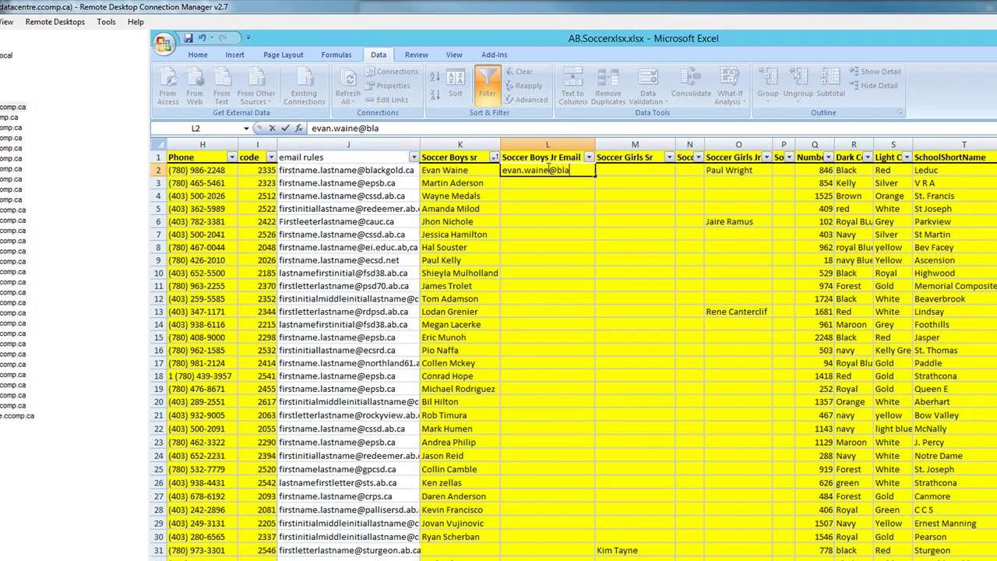
key(Return)
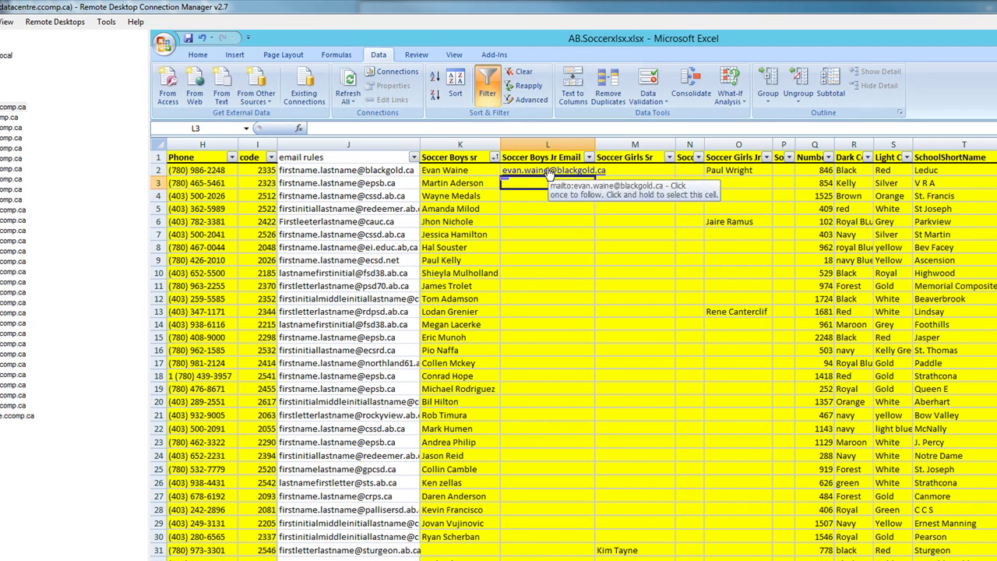
drag(595, 145, 633, 145)
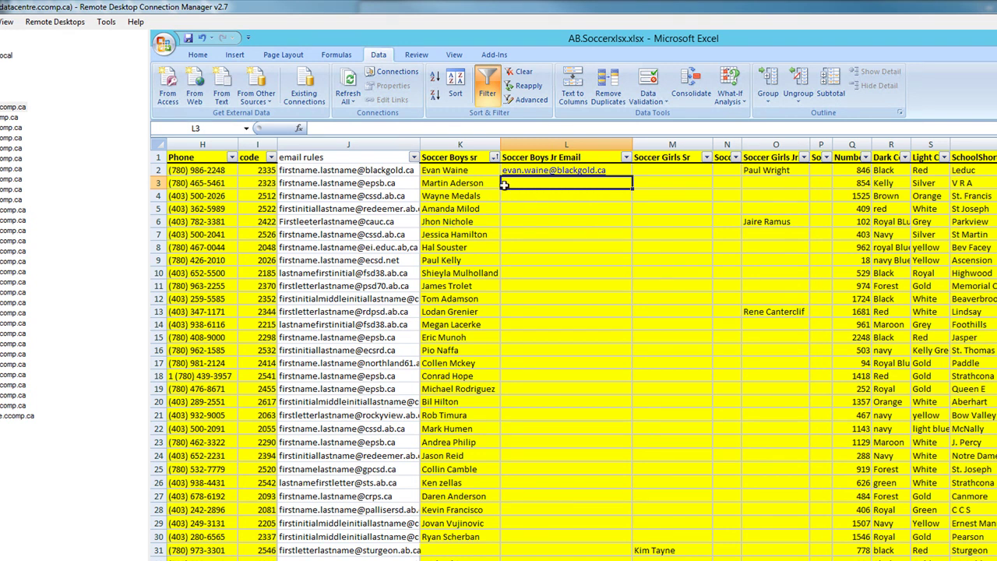
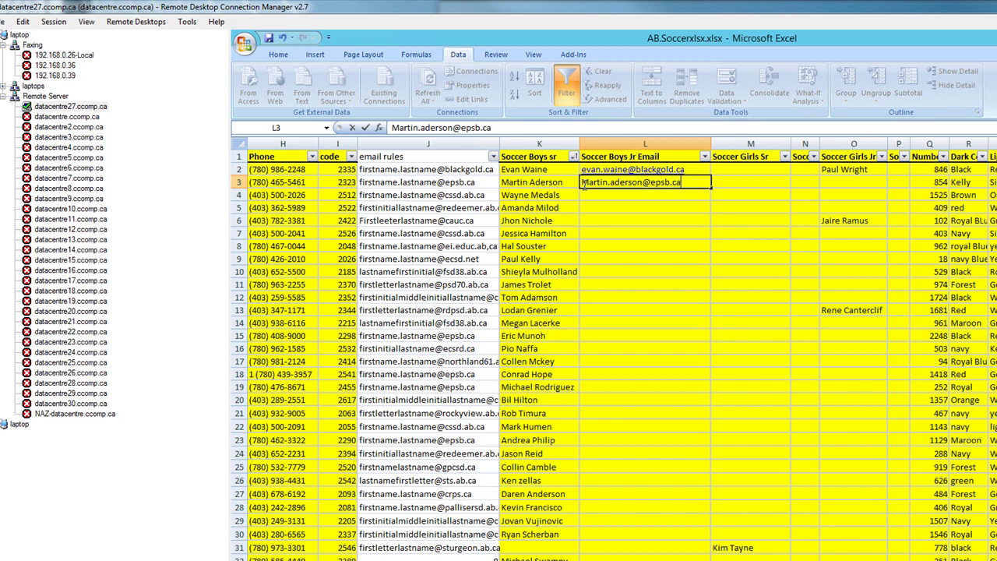
click(624, 207)
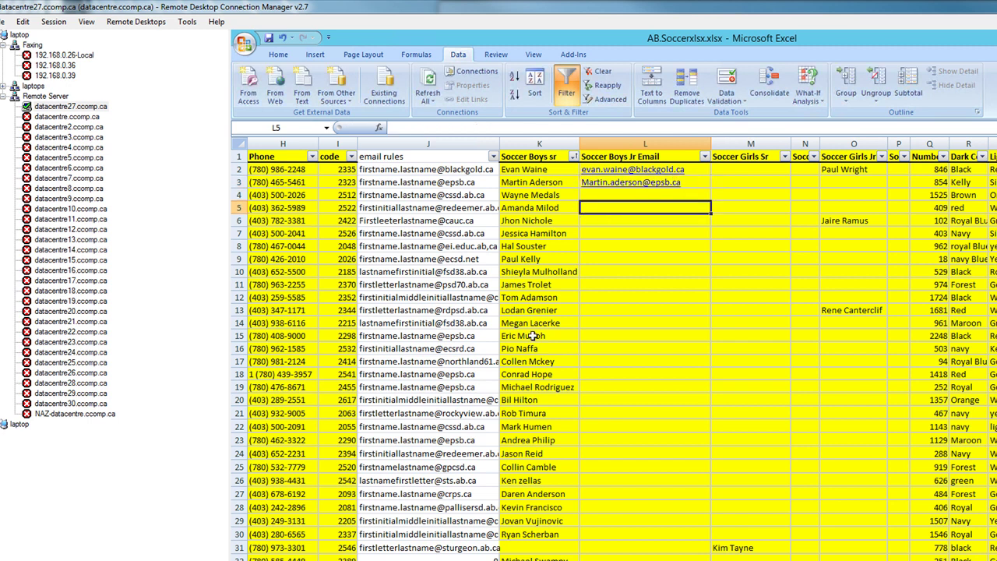
scroll(497, 274, down, 1)
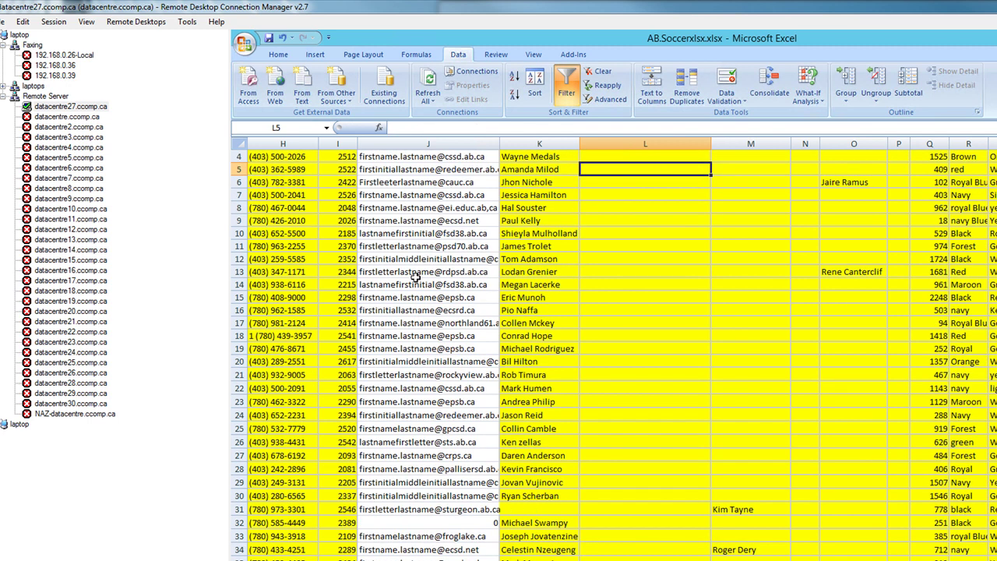
click(387, 272)
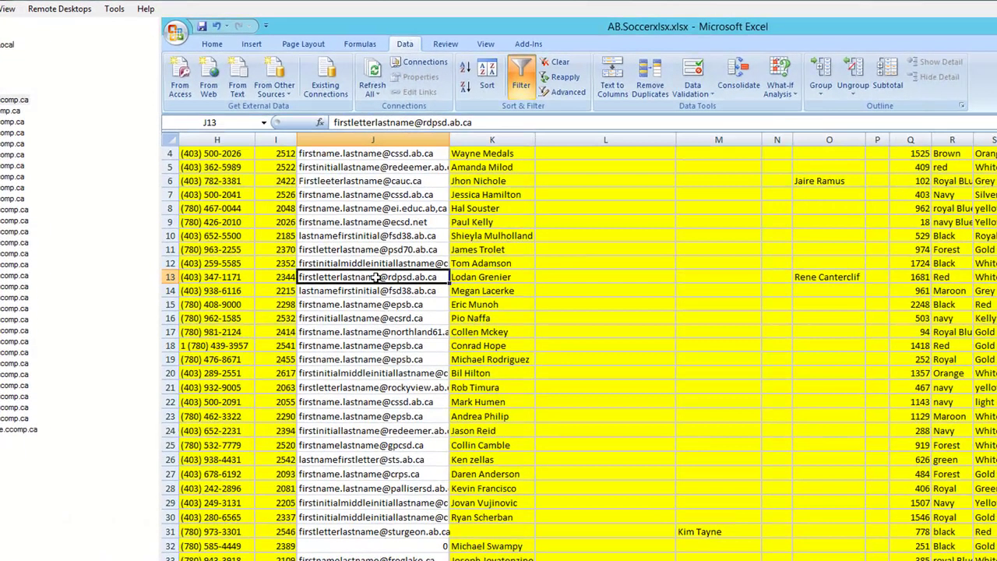
click(568, 281)
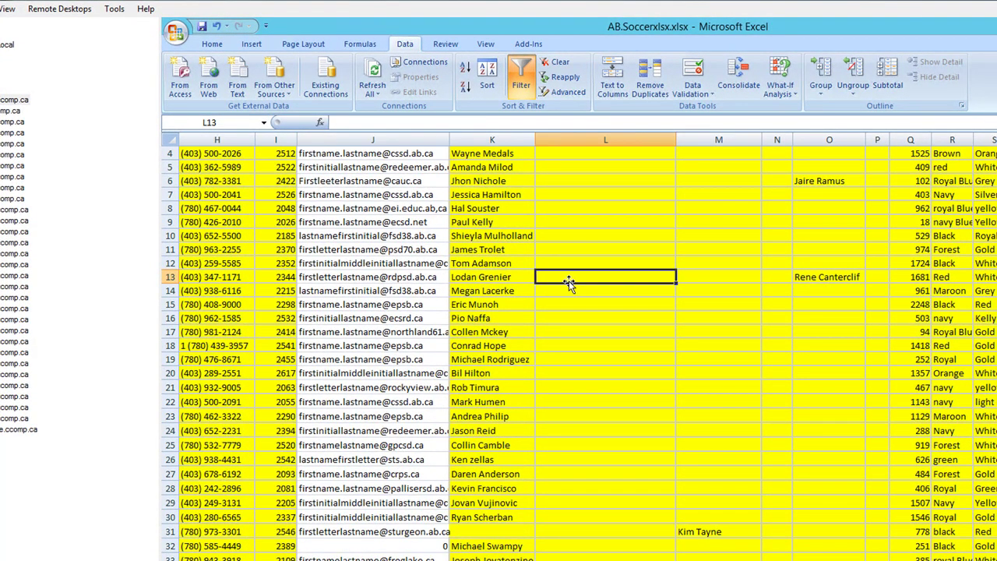
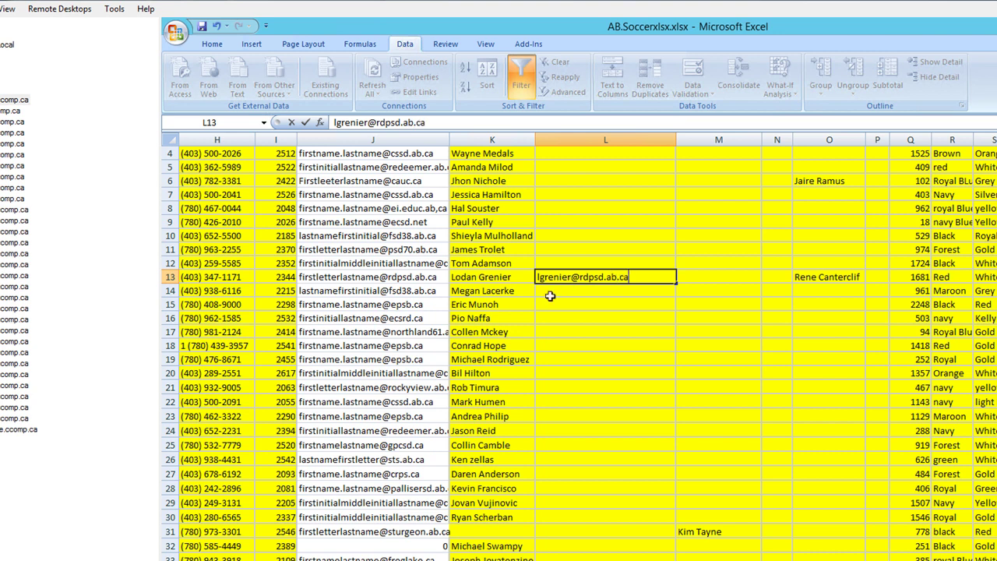
key(Return)
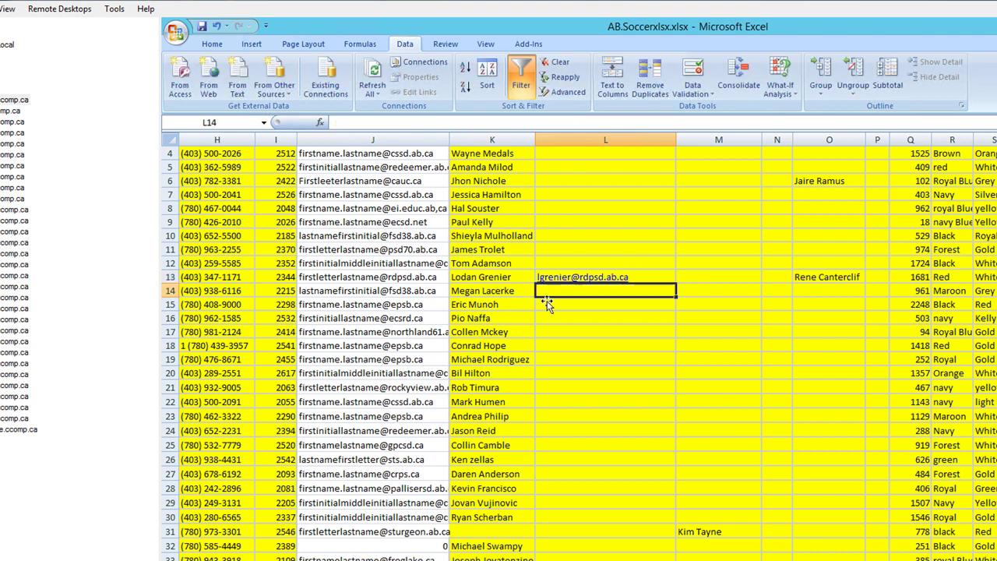
click(340, 282)
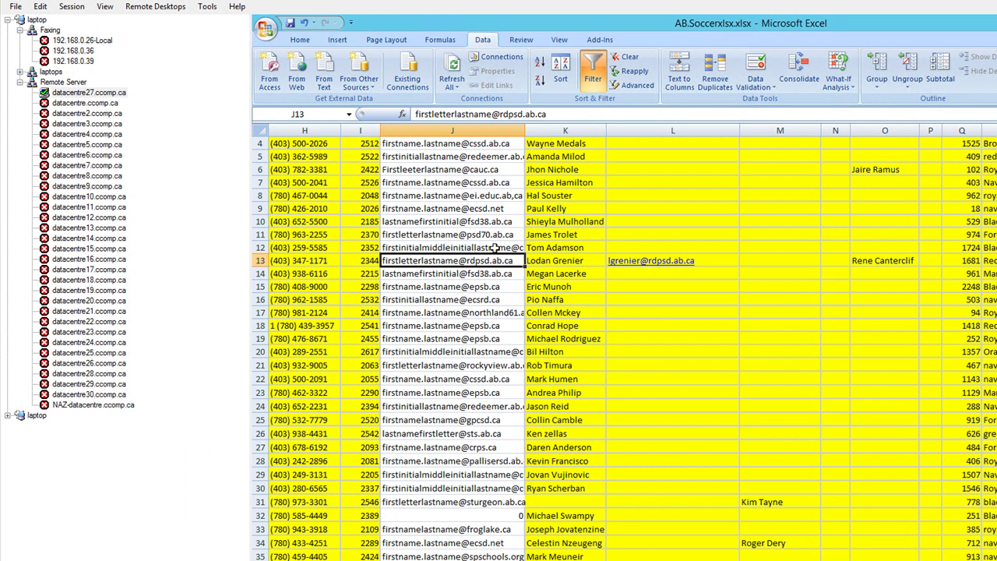
click(496, 248)
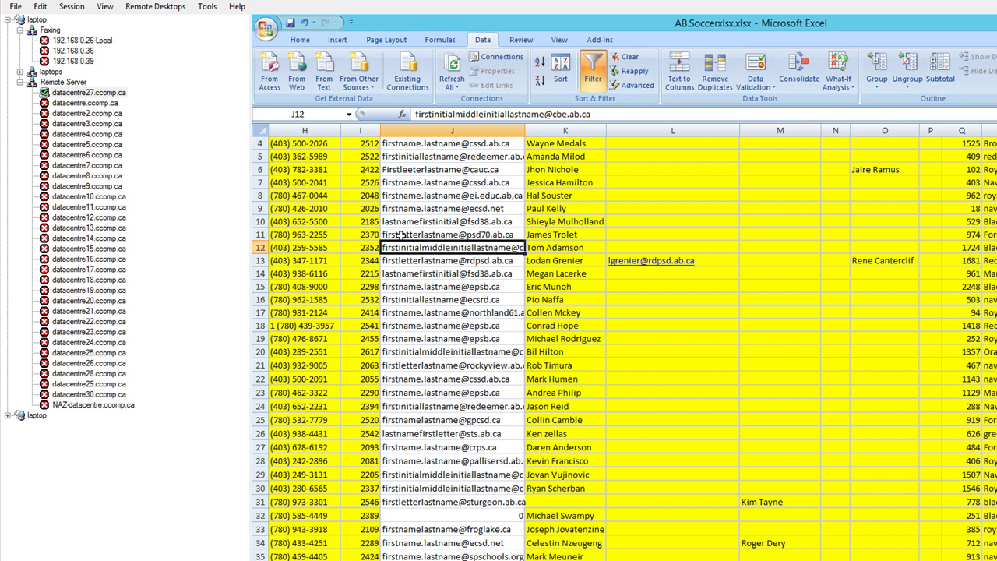
click(400, 235)
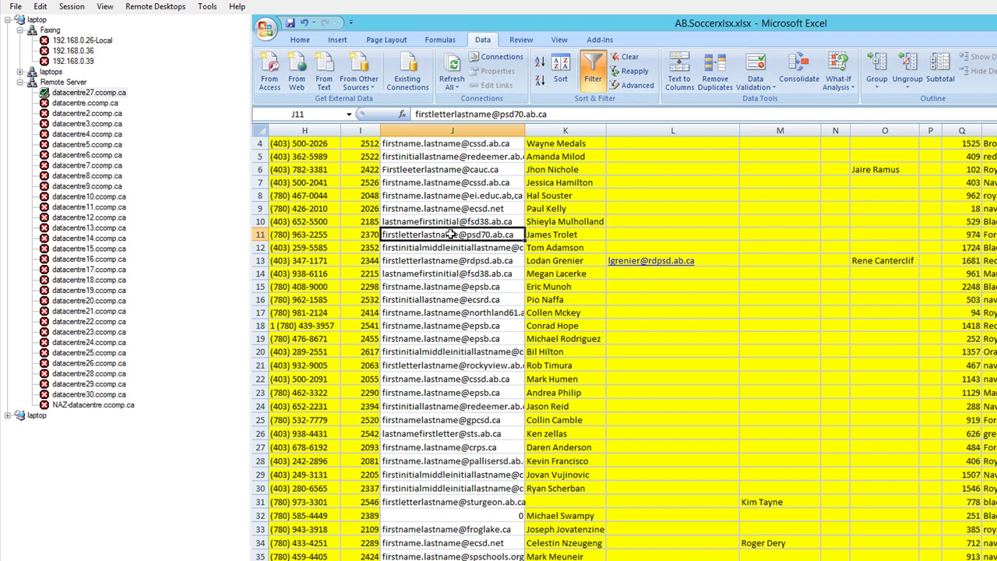
click(402, 326)
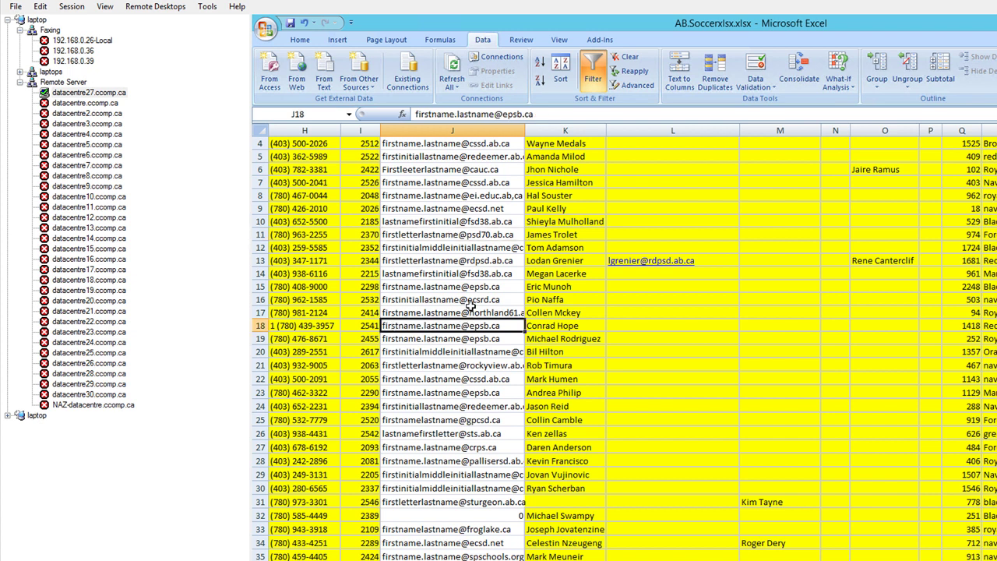
scroll(474, 316, down, 3)
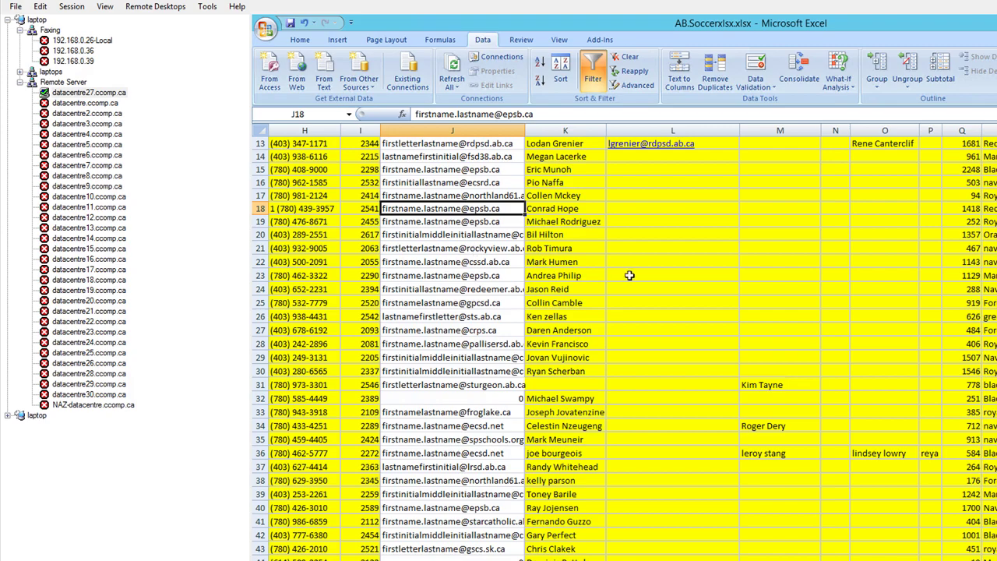
scroll(630, 276, up, 4)
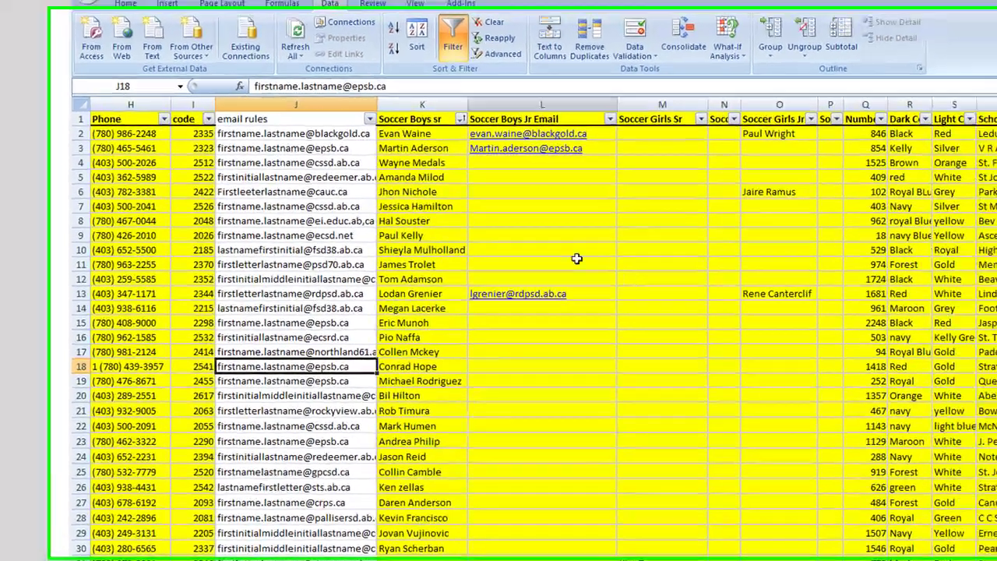
scroll(697, 297, down, 2)
scroll(533, 290, down, 13)
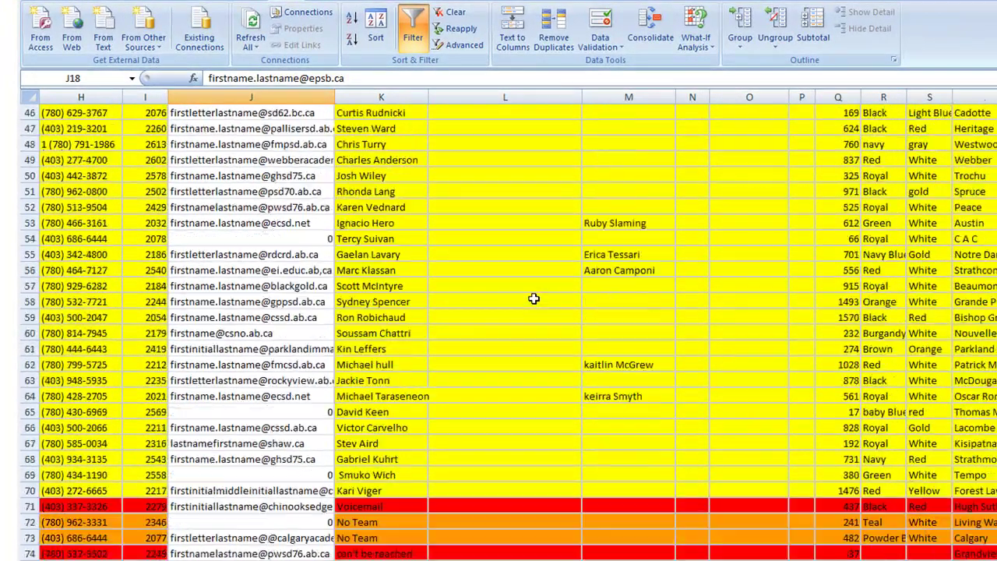
drag(496, 492, 457, 326)
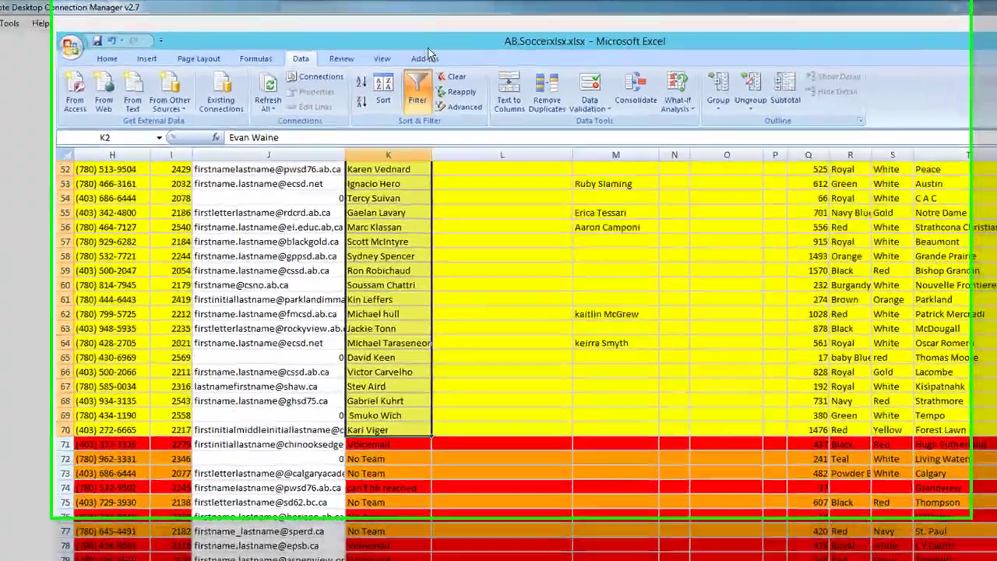
scroll(474, 380, up, 17)
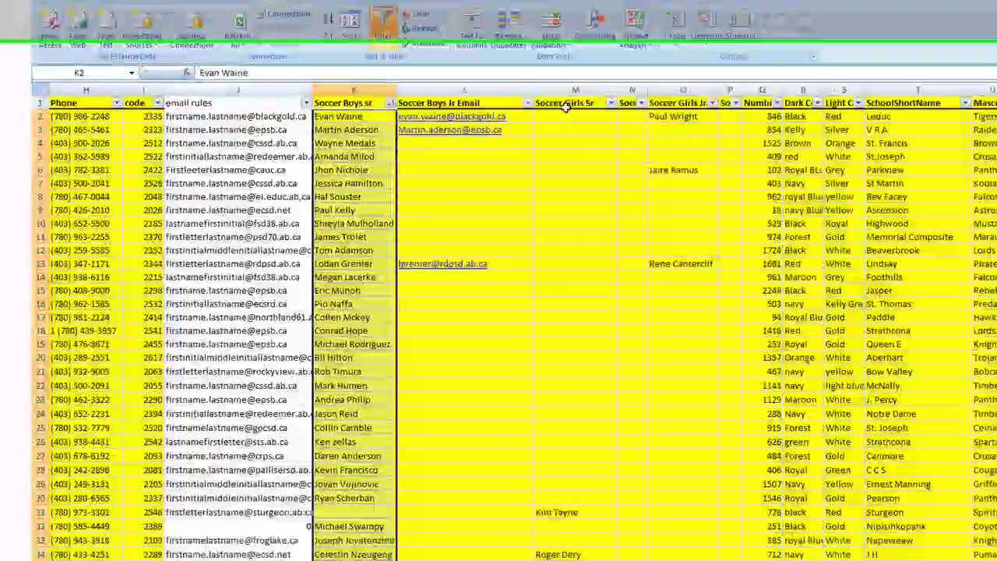
click(571, 90)
scroll(572, 198, down, 10)
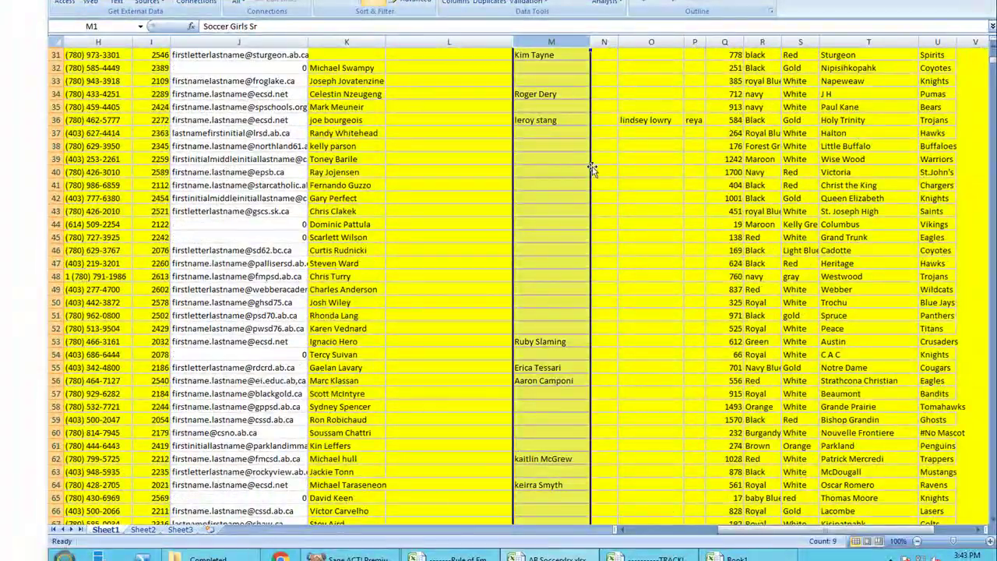
click(646, 107)
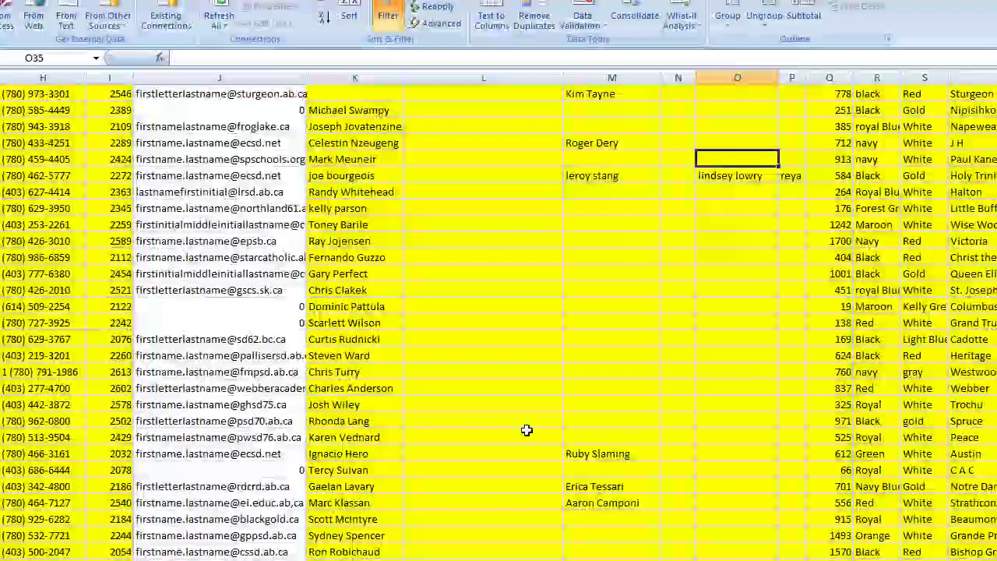
click(295, 312)
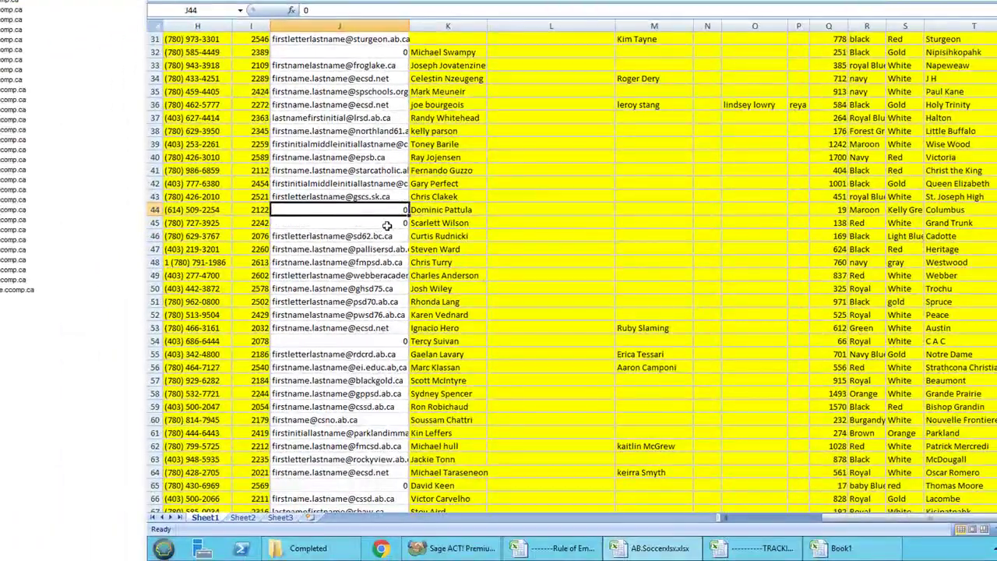
click(842, 548)
drag(740, 518, 739, 517)
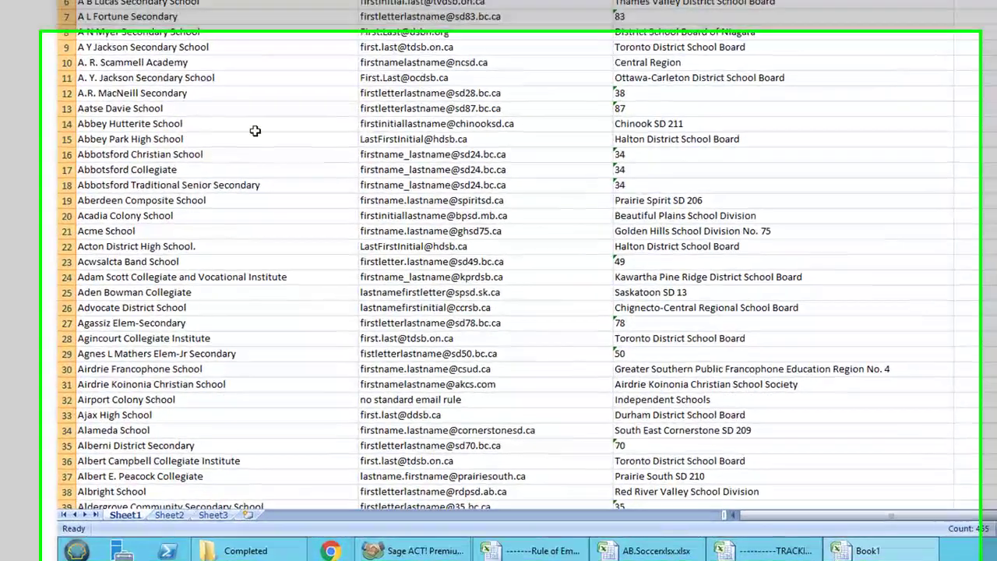
scroll(312, 145, down, 10)
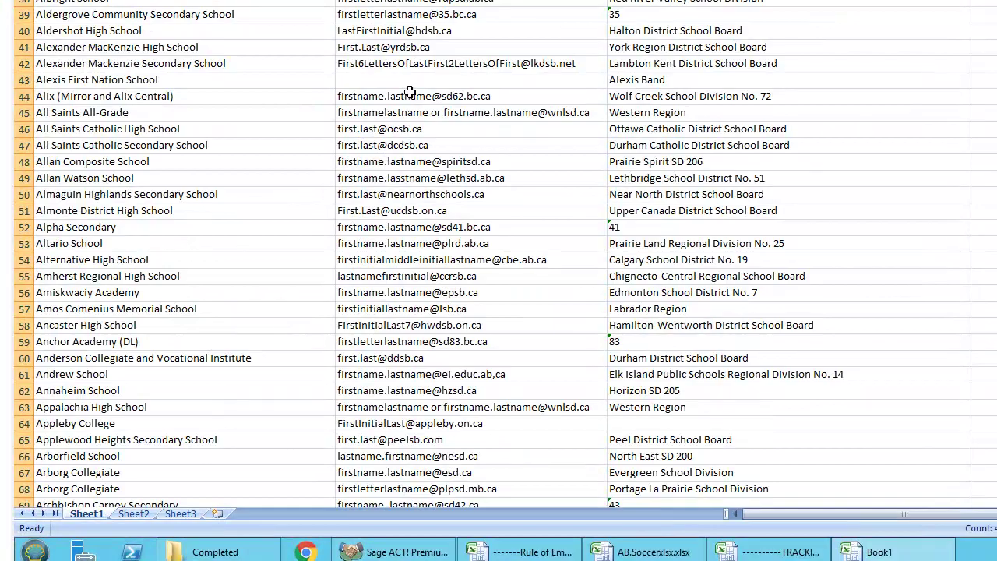
click(410, 81)
click(198, 78)
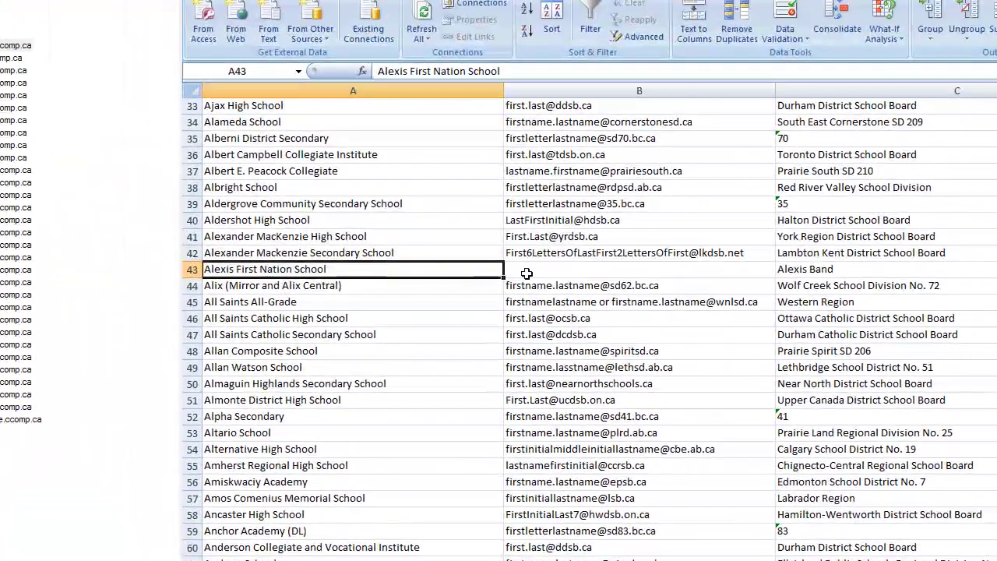
click(482, 212)
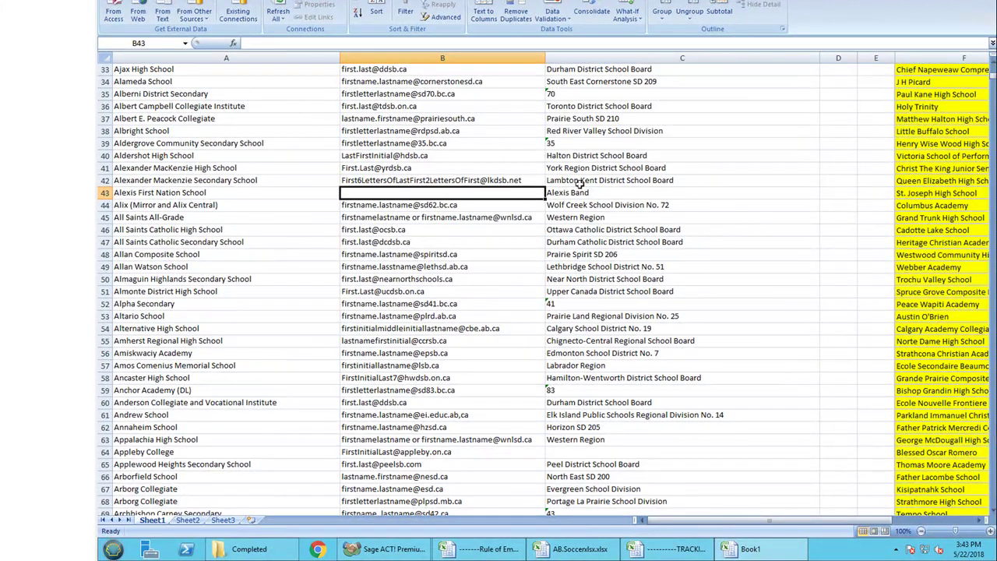
click(574, 192)
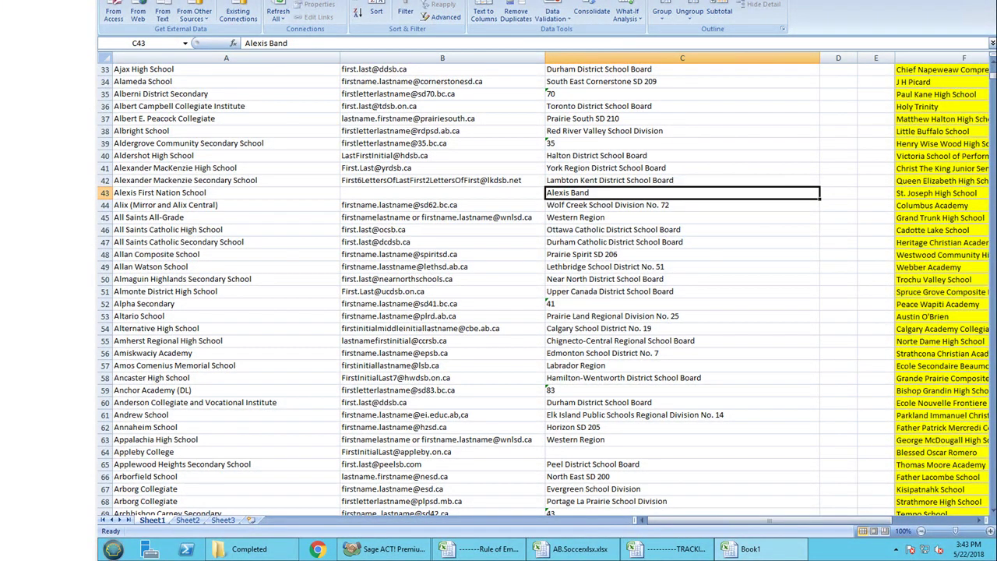
click(732, 550)
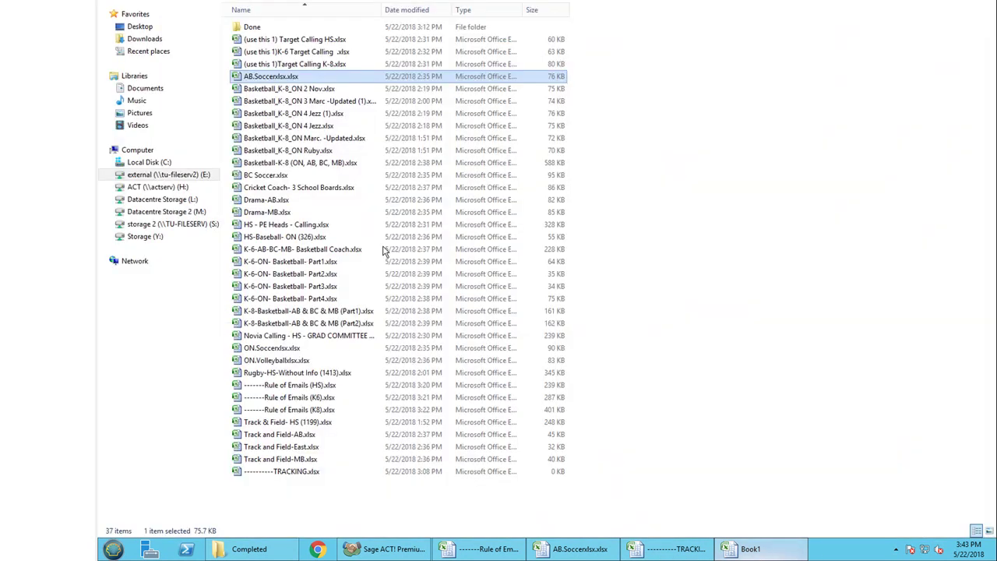
click(588, 551)
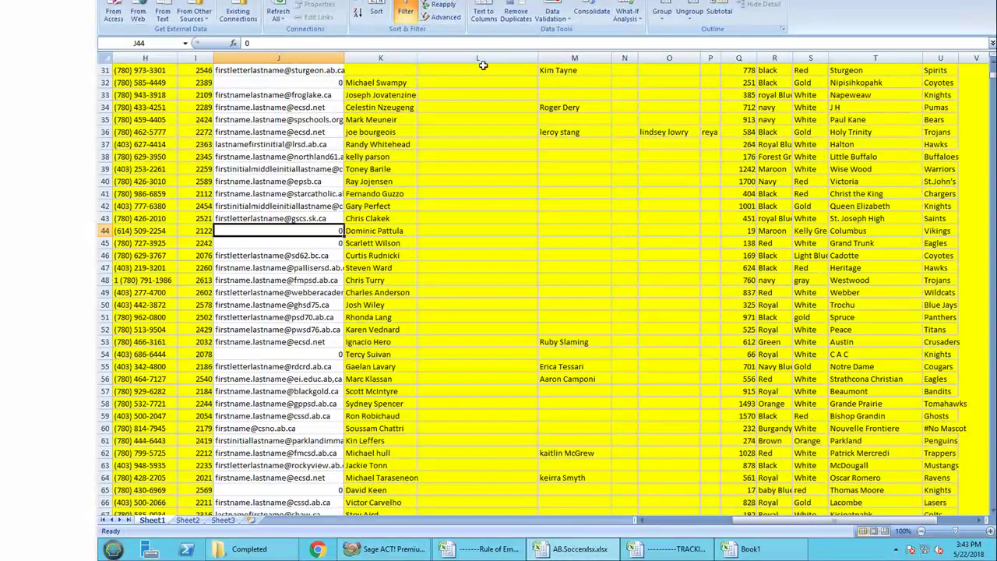
scroll(366, 358, down, 13)
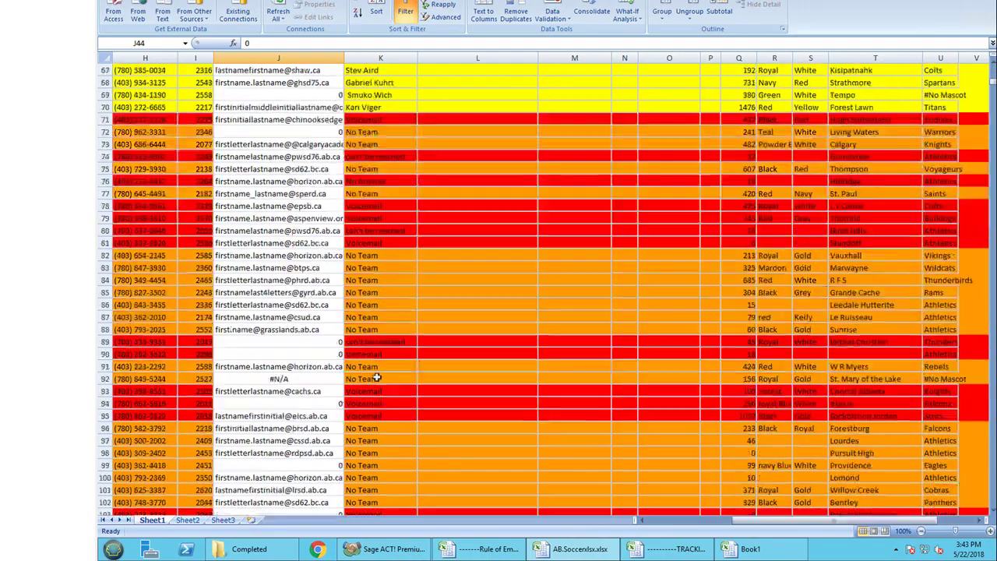
scroll(373, 368, up, 5)
scroll(376, 377, up, 18)
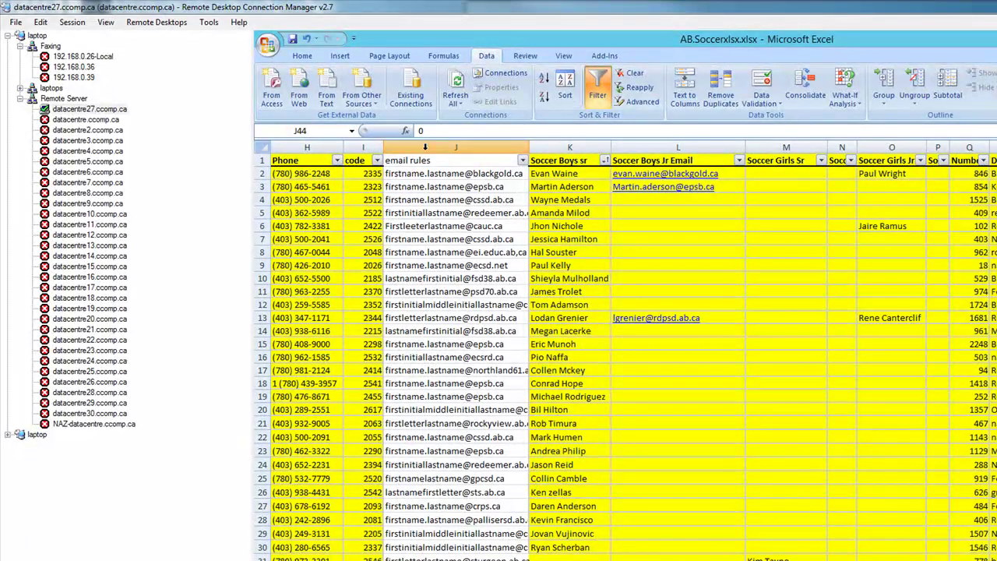
- Set the email rules AutoFilter to show only 0, then scroll back to the school names
click(523, 161)
click(428, 266)
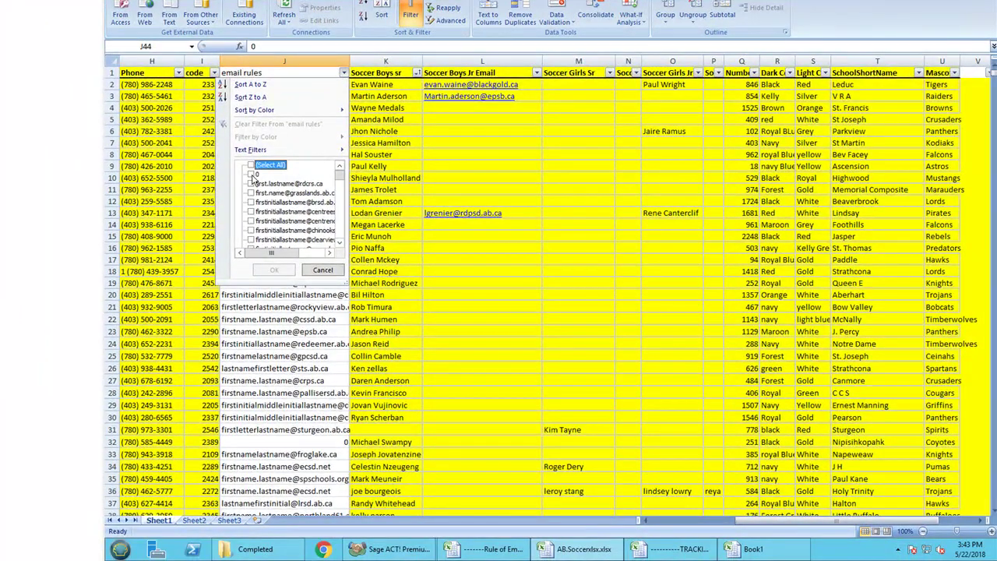
click(252, 174)
click(274, 270)
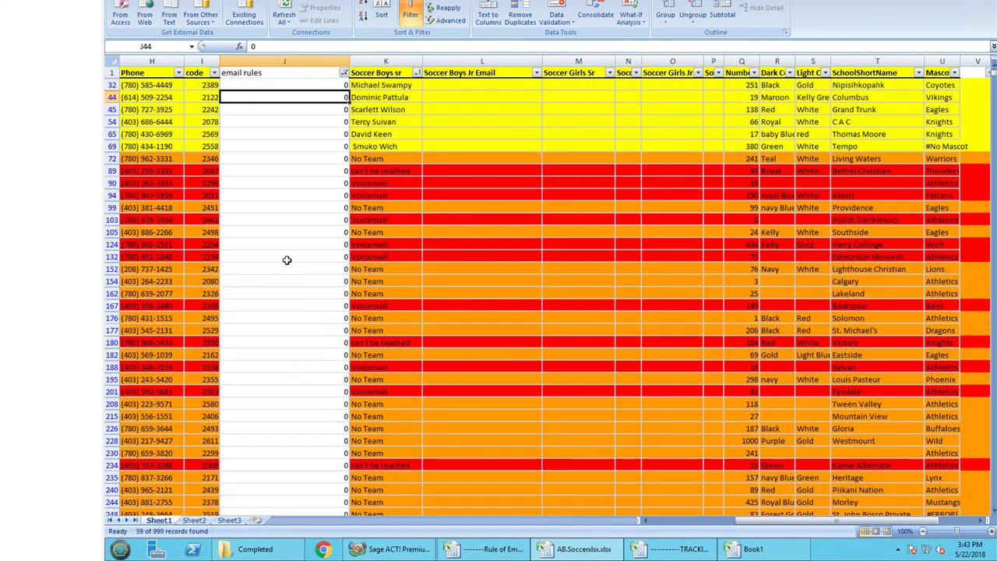
drag(744, 520, 700, 525)
drag(594, 85, 596, 146)
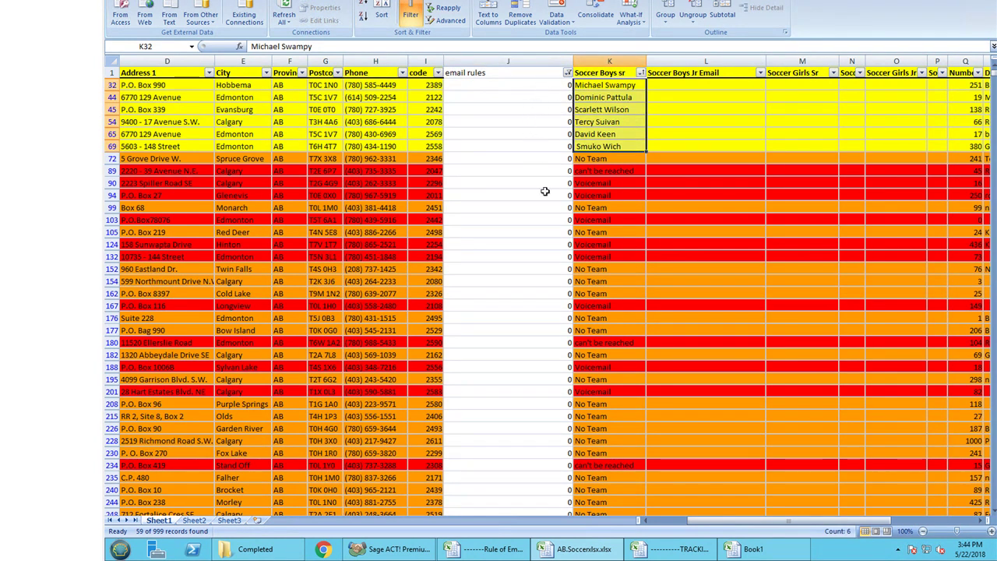
- Find Nipisihkopahk Secondary School in Book1 and confirm its email rule cell is empty
drag(728, 522, 651, 522)
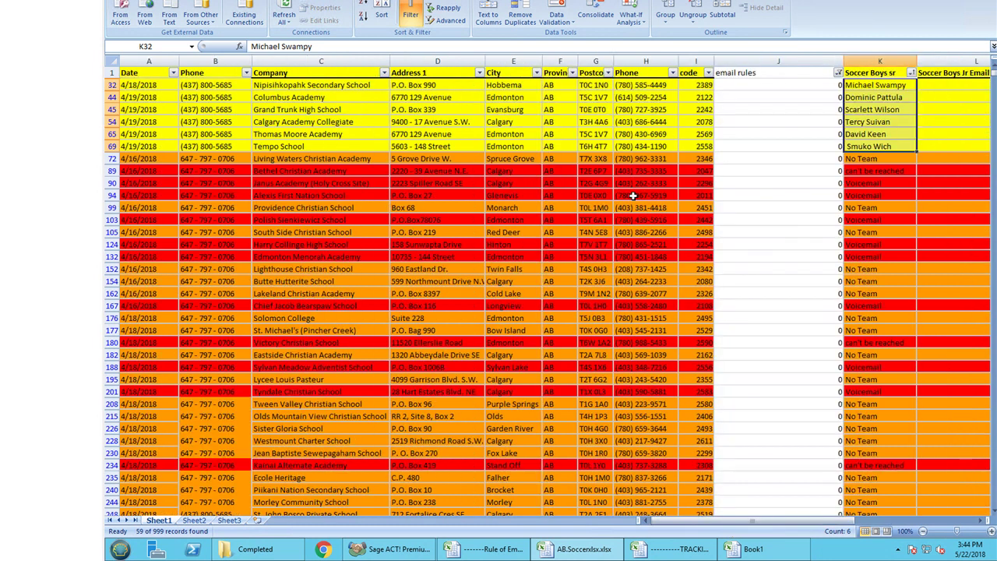
click(279, 85)
key(ctrl+c)
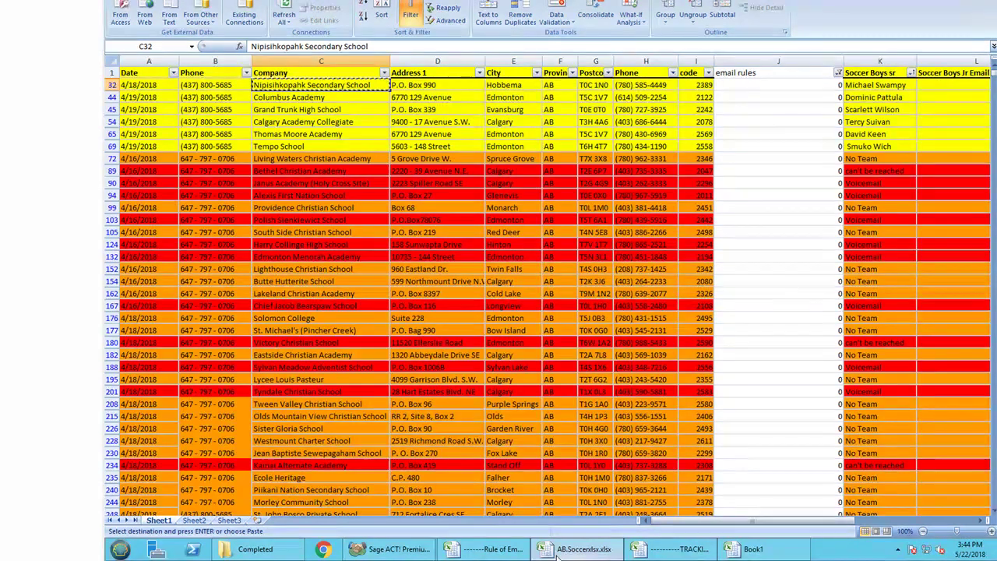
click(494, 550)
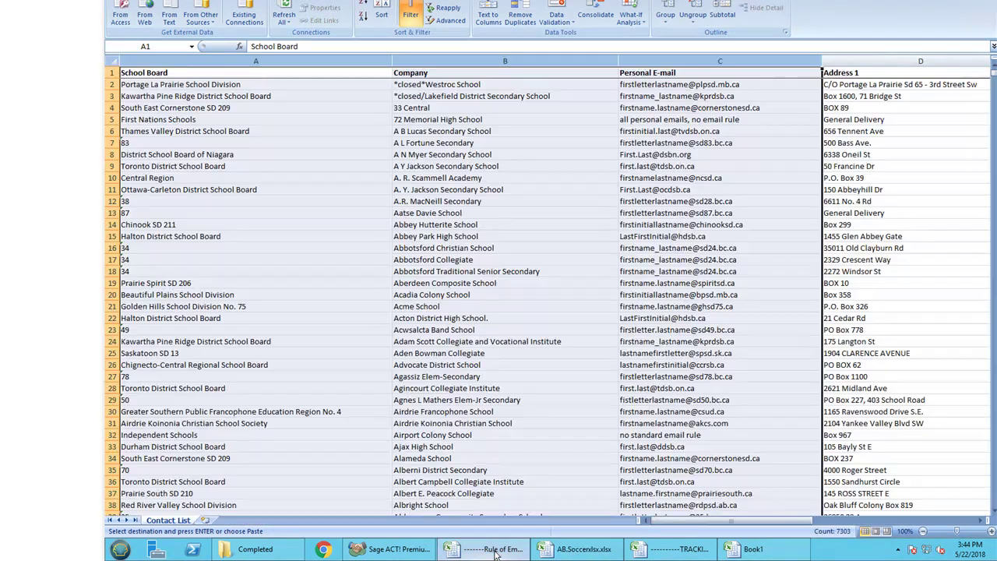
click(753, 550)
scroll(239, 72, up, 6)
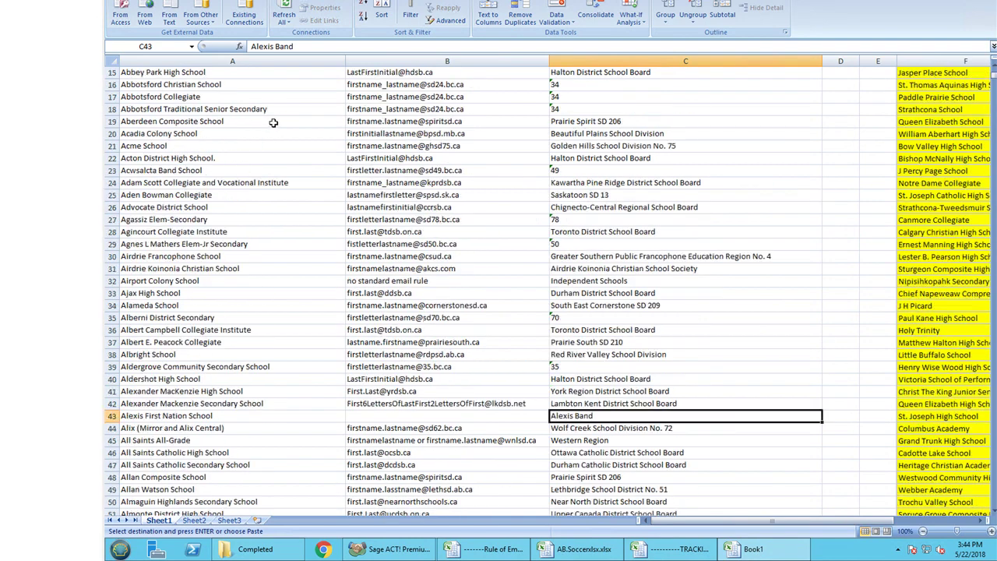
click(249, 60)
key(ctrl+f)
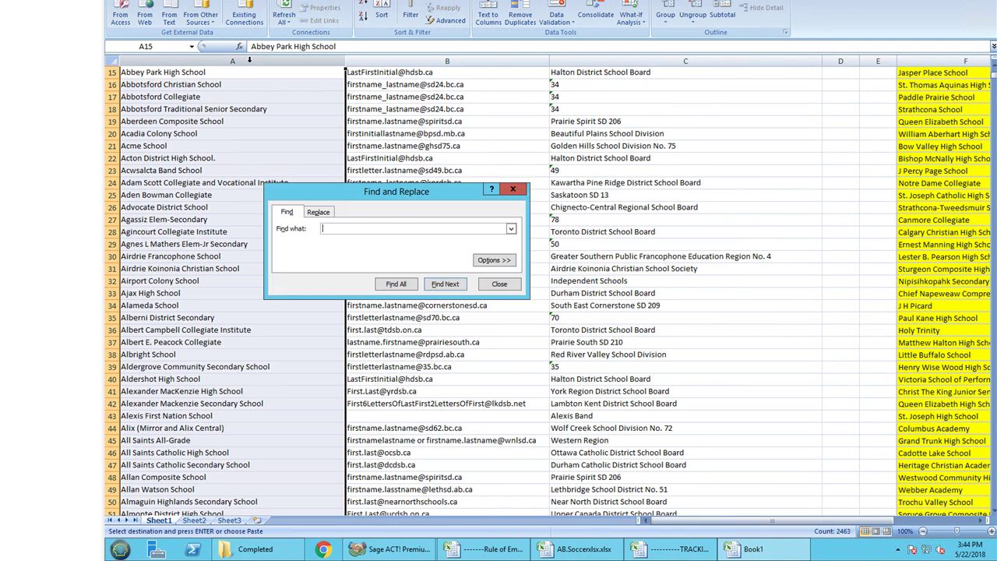
key(ctrl+v)
key(Return)
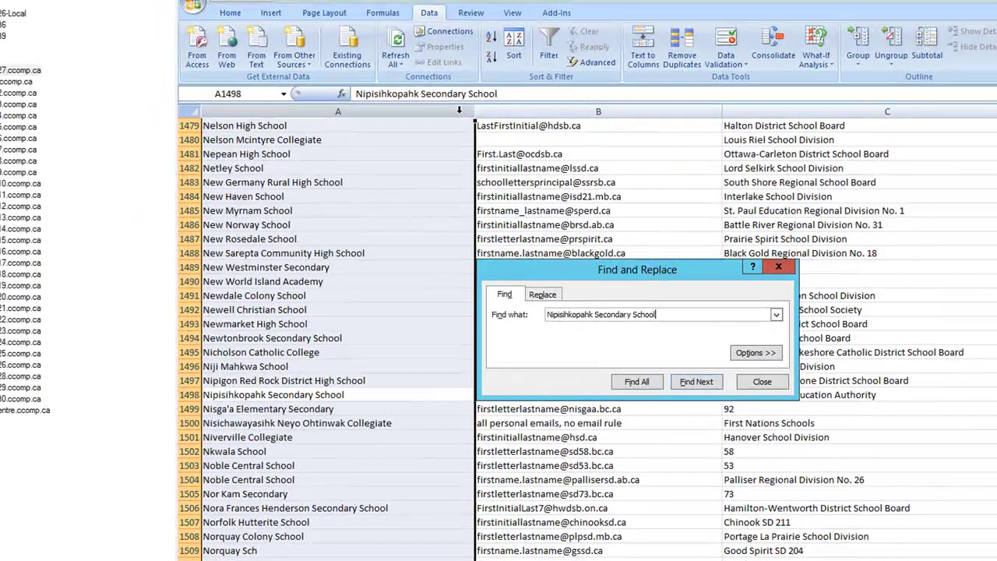
drag(653, 266, 661, 192)
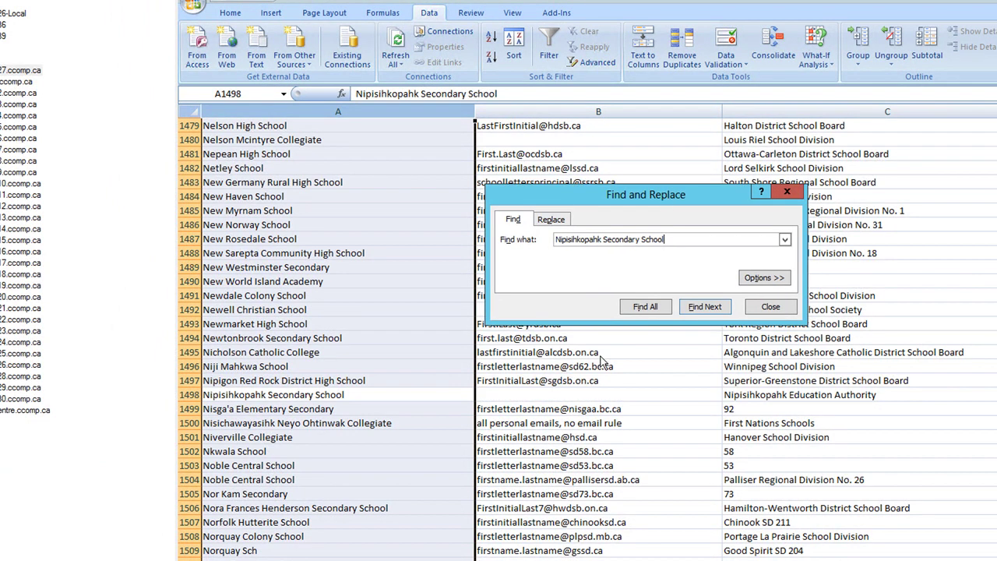
click(189, 394)
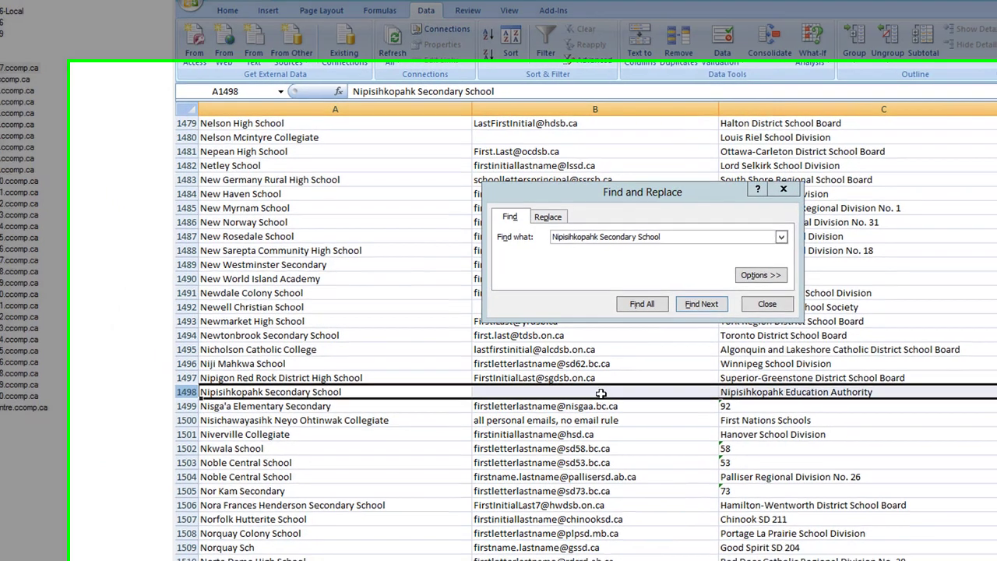
click(623, 394)
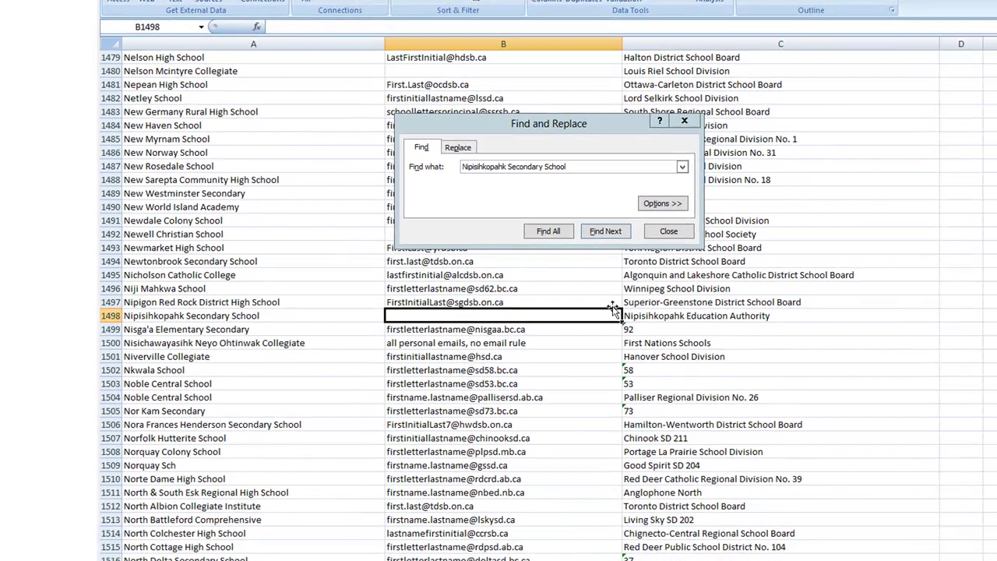
- Search the board column for other Nipisihkopahk Education Authority schools, then return to AB.Soccer
click(649, 317)
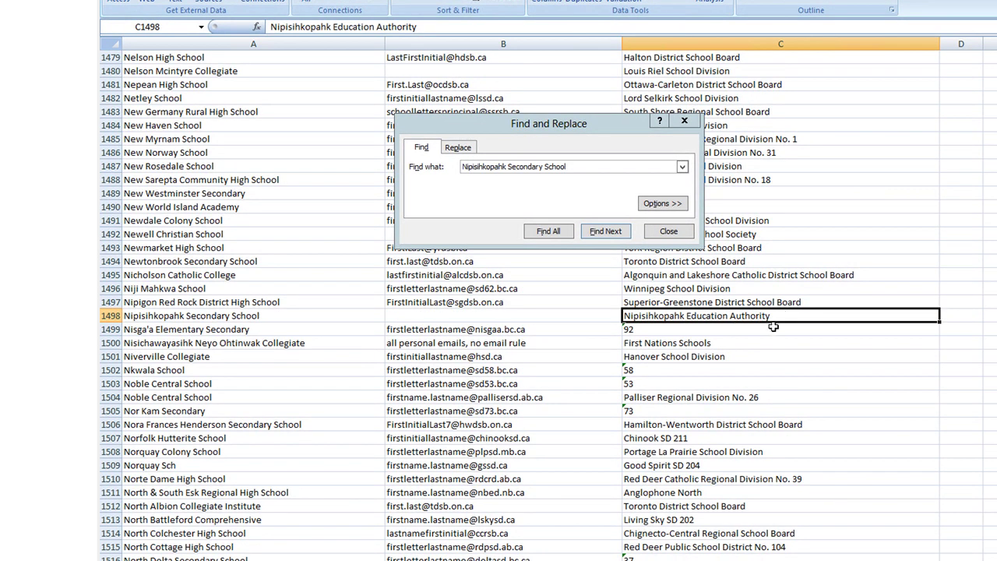
key(ctrl+c)
click(587, 168)
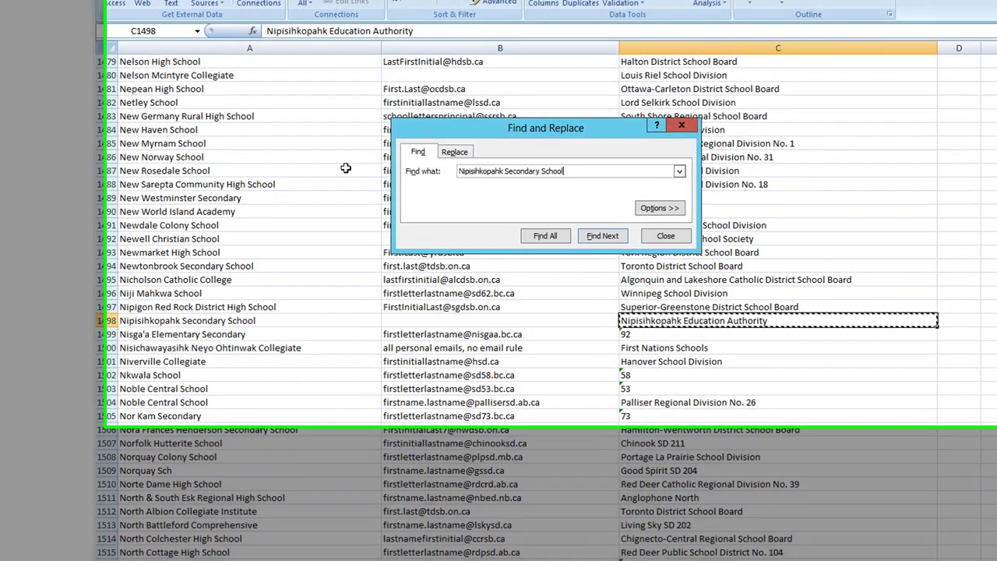
key(ctrl+a)
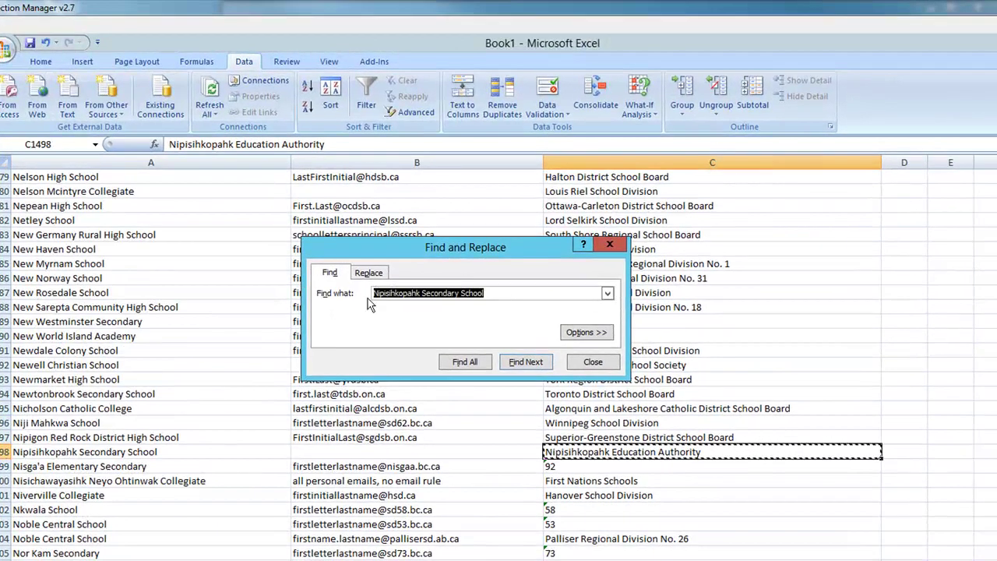
key(ctrl+v)
click(654, 165)
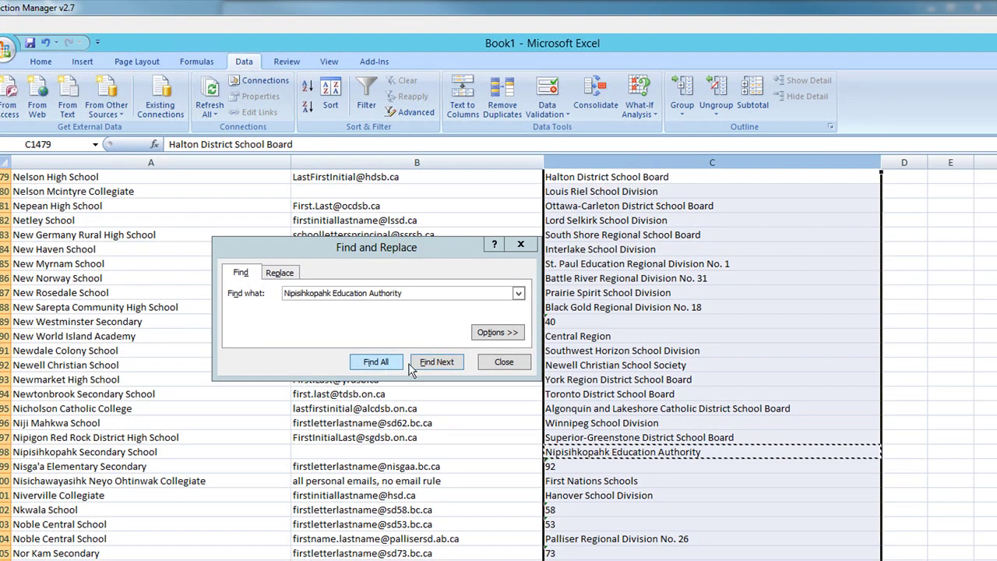
click(430, 363)
click(431, 363)
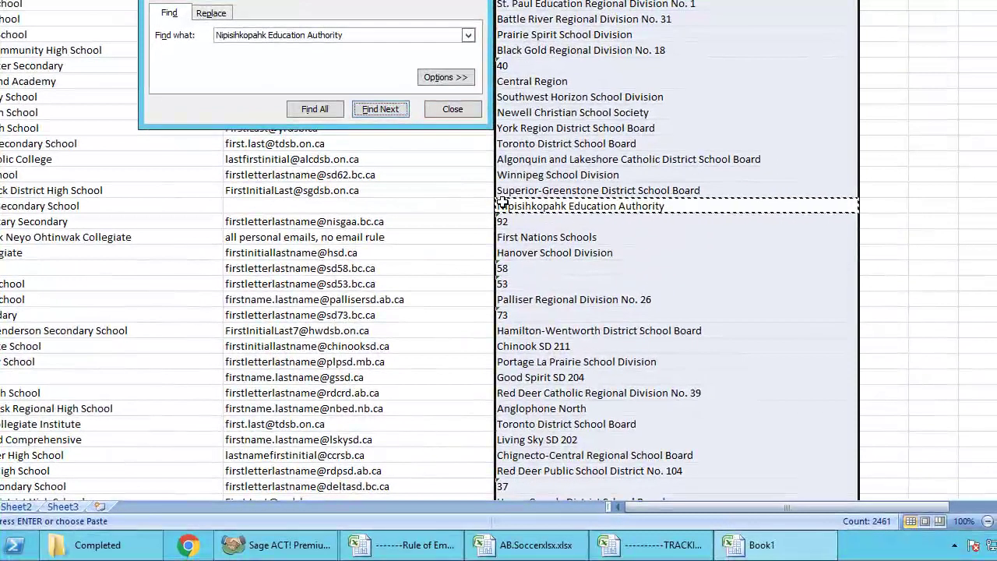
click(464, 109)
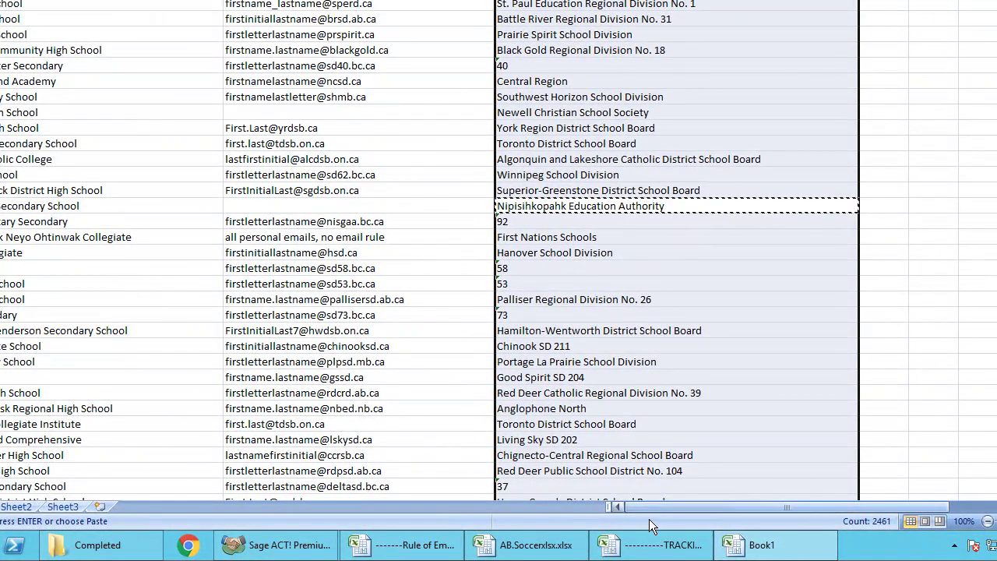
click(561, 546)
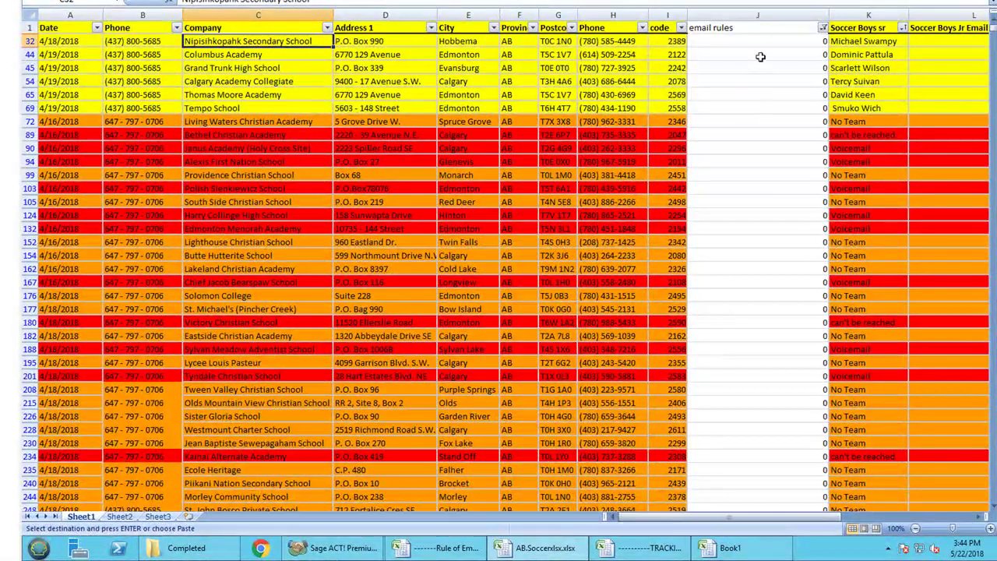
- Enter = in Nipisihkopahk's Soccer Boys Jr Email cell L32
click(764, 41)
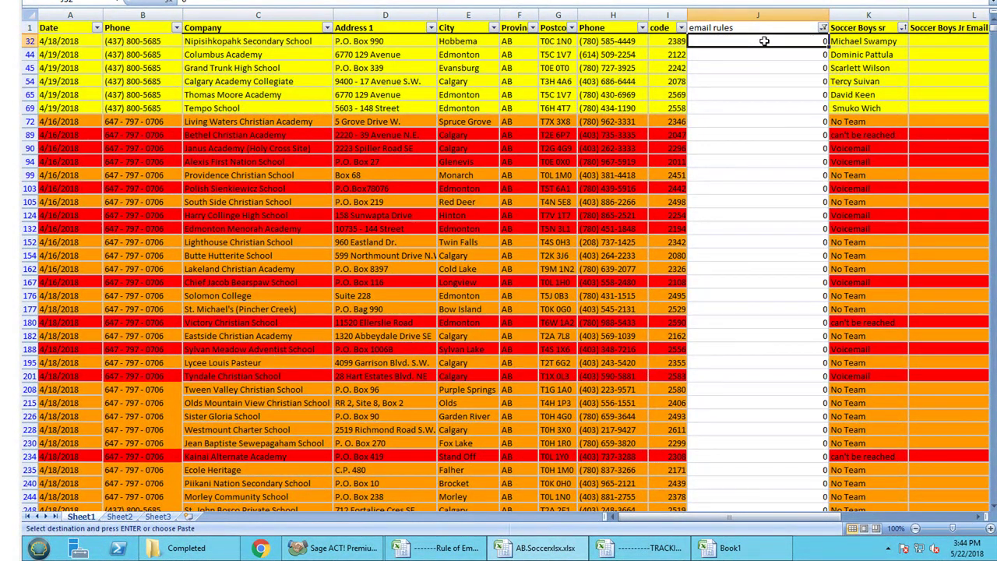
drag(757, 520, 876, 521)
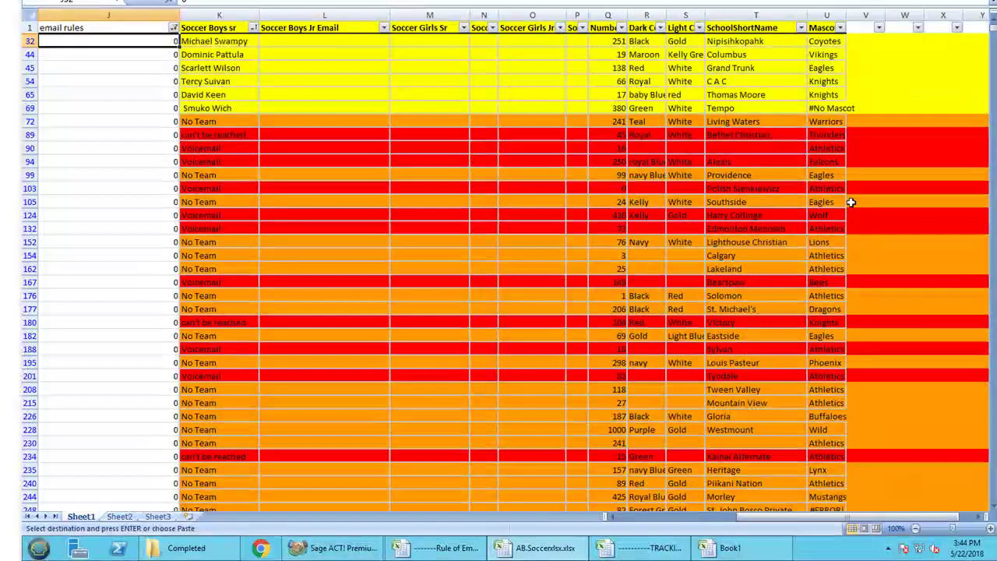
click(273, 44)
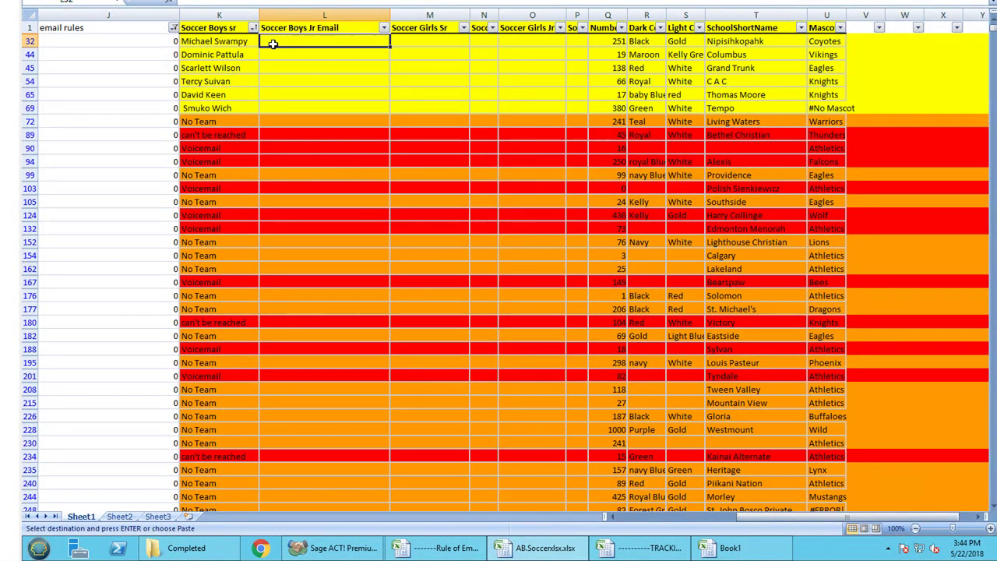
text(=)
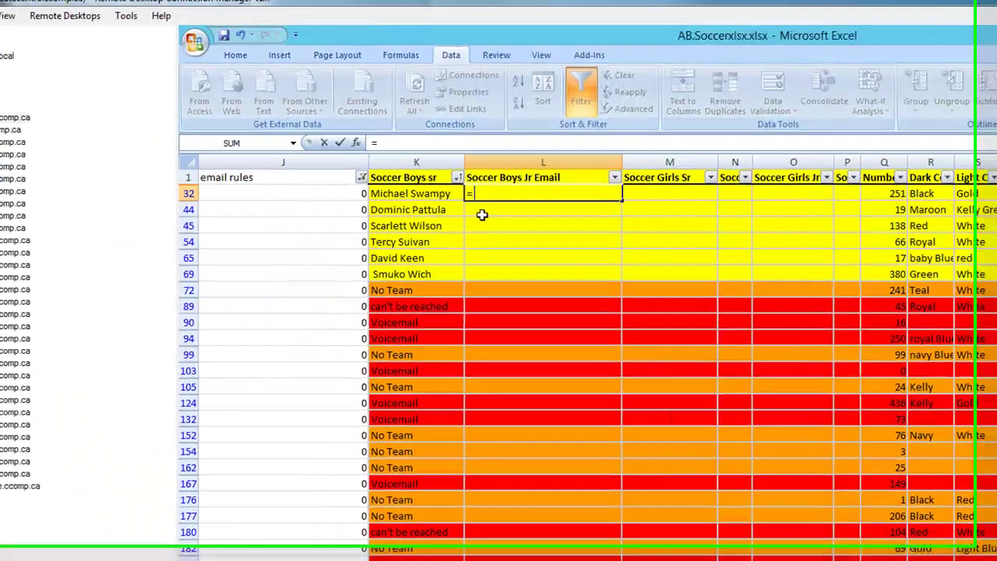
click(276, 55)
key(Escape)
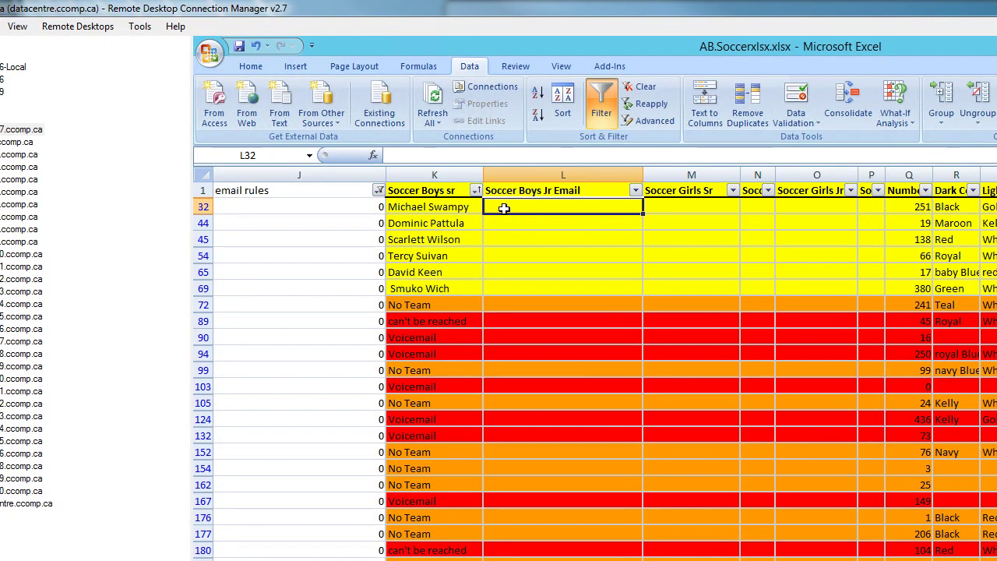
text(=)
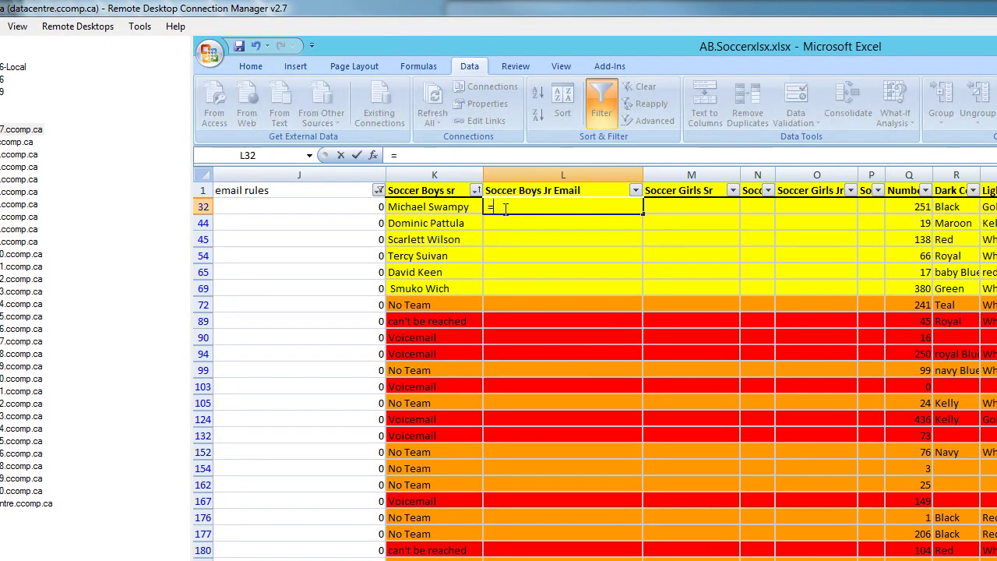
key(Return)
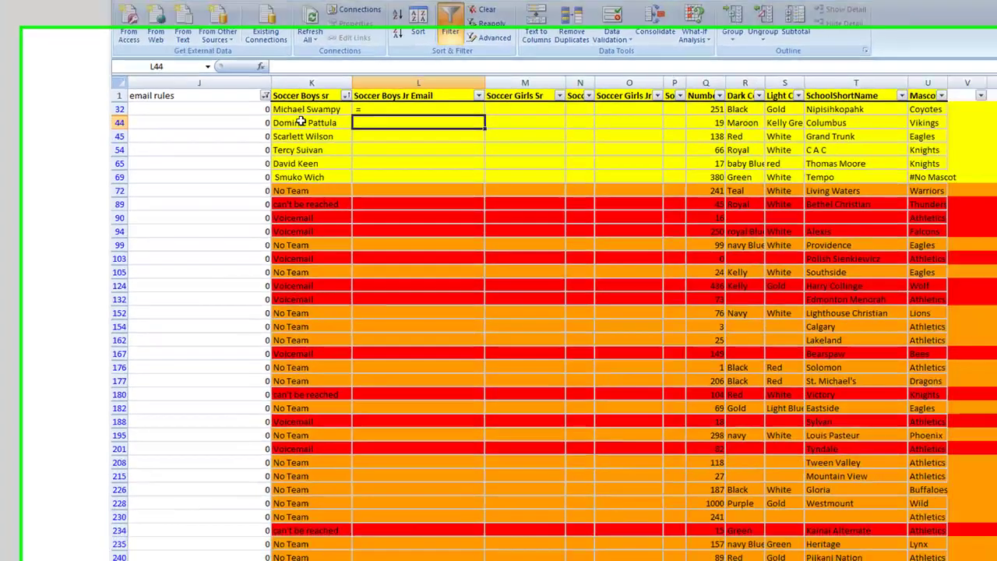
- Copy the next school name, Columbus Academy, from row 44
key(Left)
drag(768, 521, 643, 522)
click(279, 86)
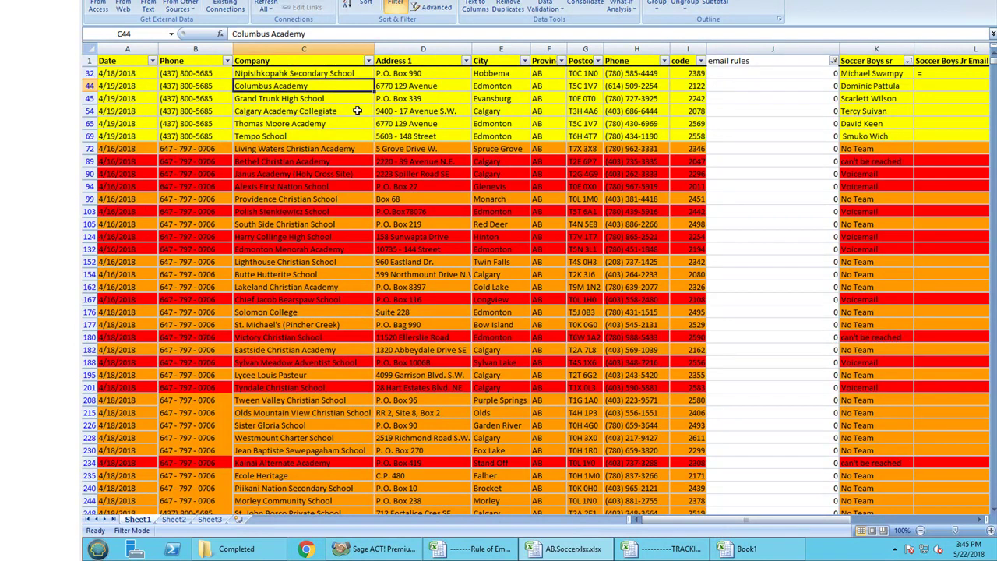
key(ctrl+c)
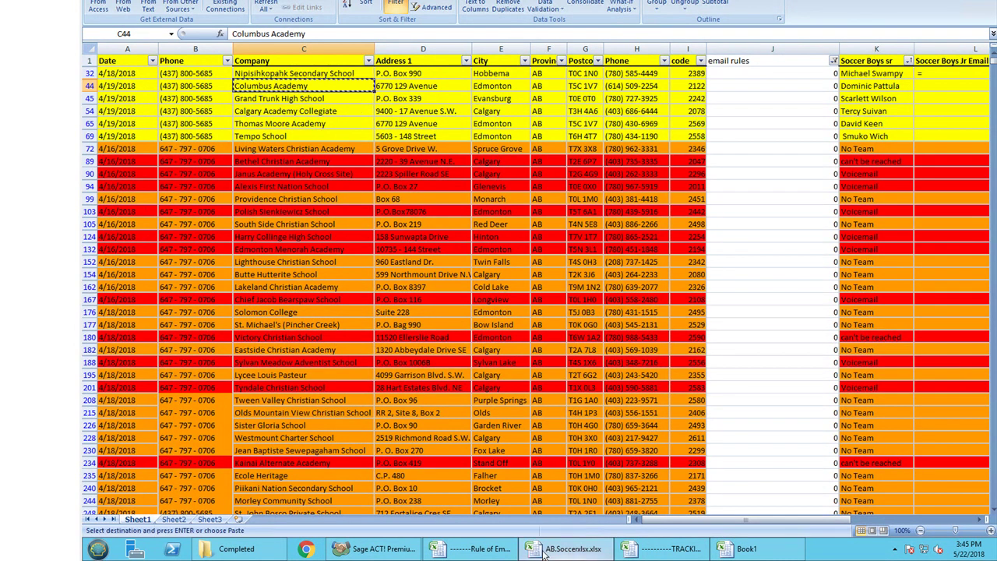
- Find Columbus Academy in Book1's school name column
click(759, 555)
click(246, 48)
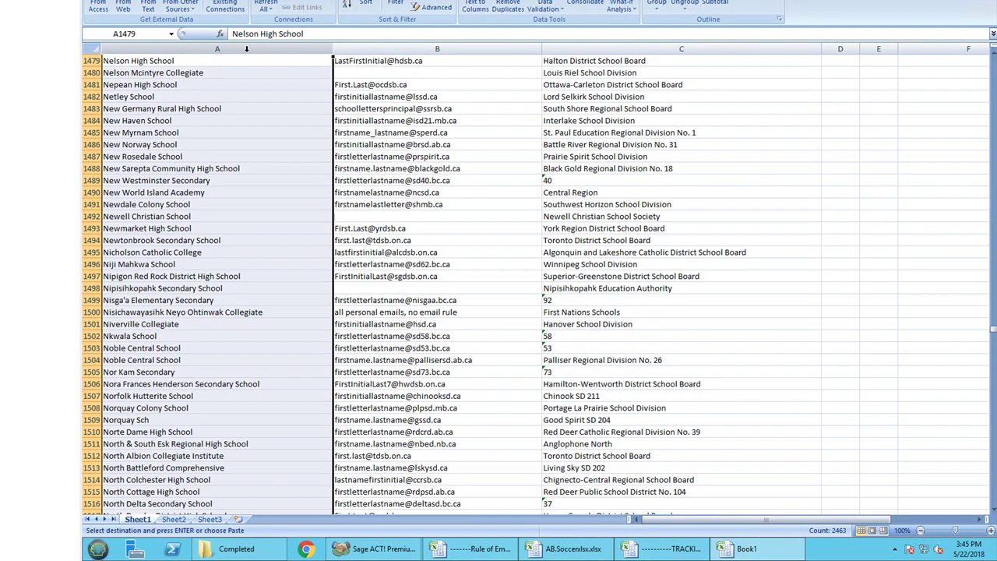
key(ctrl+f)
key(ctrl+v)
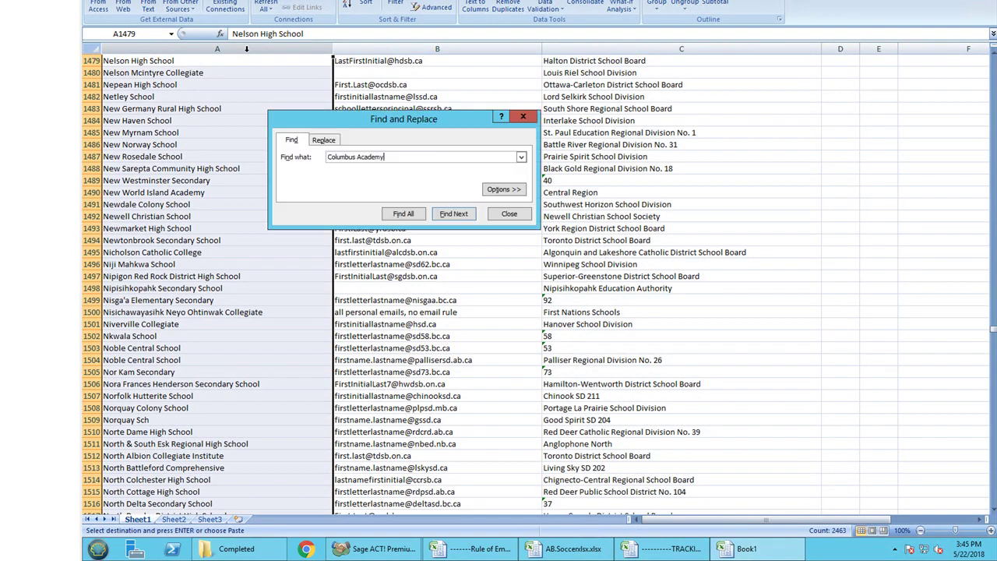
key(Return)
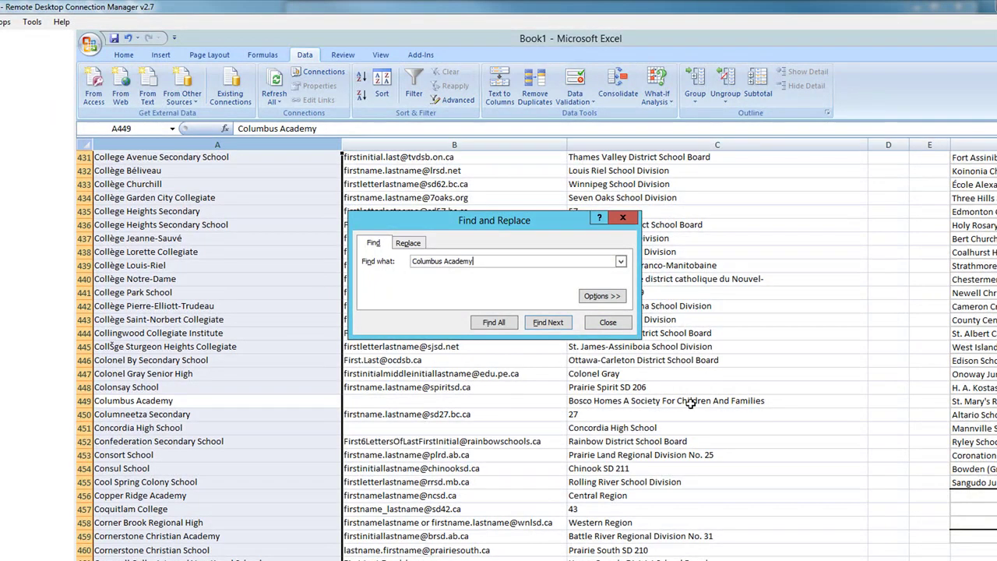
- Search the board column for other Bosco Homes A Society For Children And Families schools
click(691, 403)
key(ctrl+c)
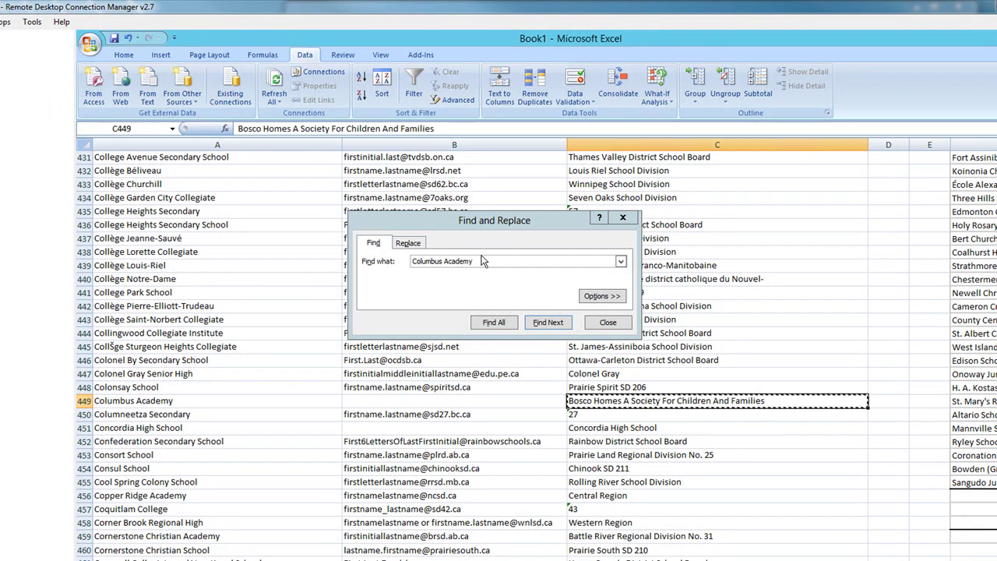
click(383, 273)
key(ctrl+v)
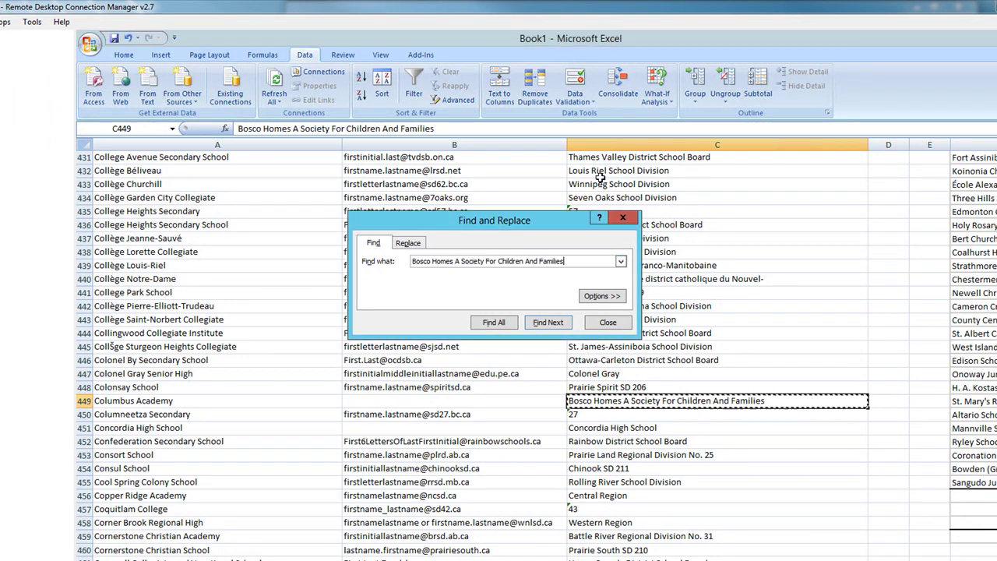
click(626, 143)
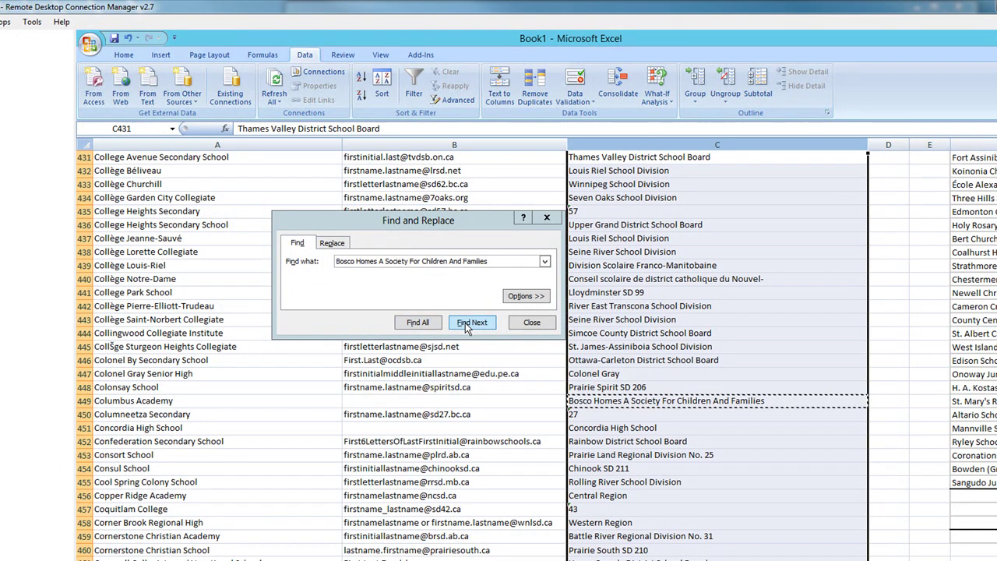
click(471, 322)
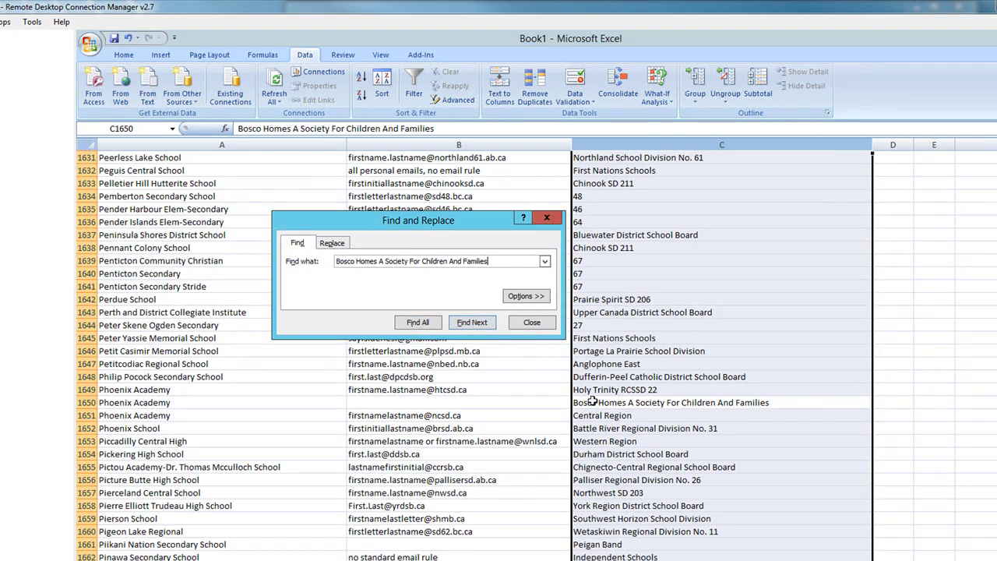
click(470, 326)
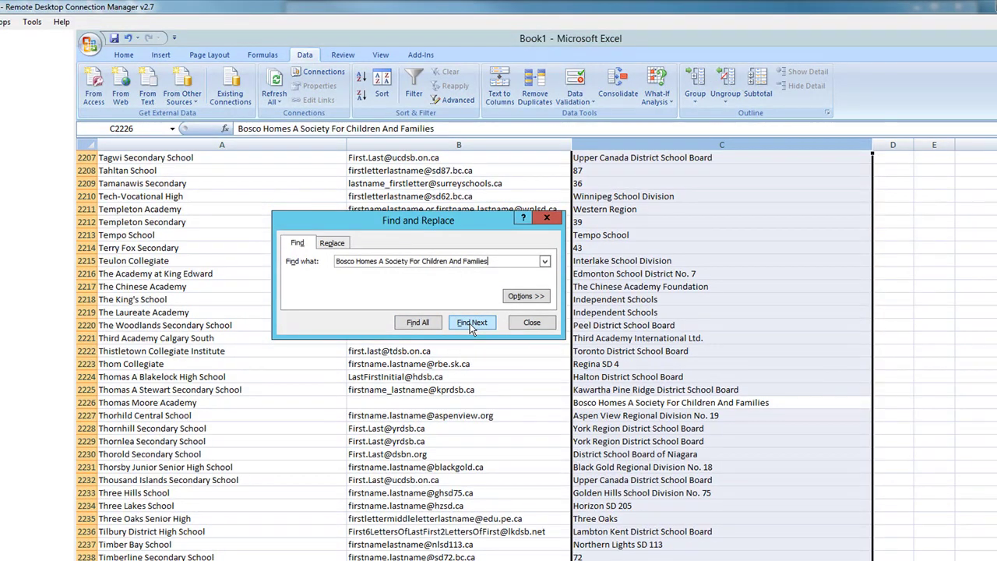
click(471, 322)
click(471, 322)
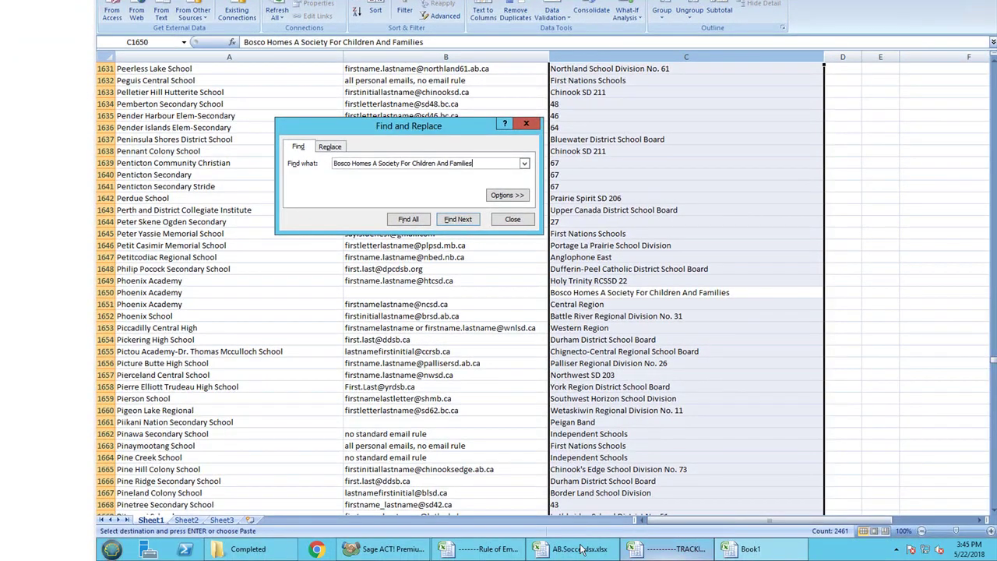
- Copy the Thomas Moore Academy name from the soccer sheet
click(578, 549)
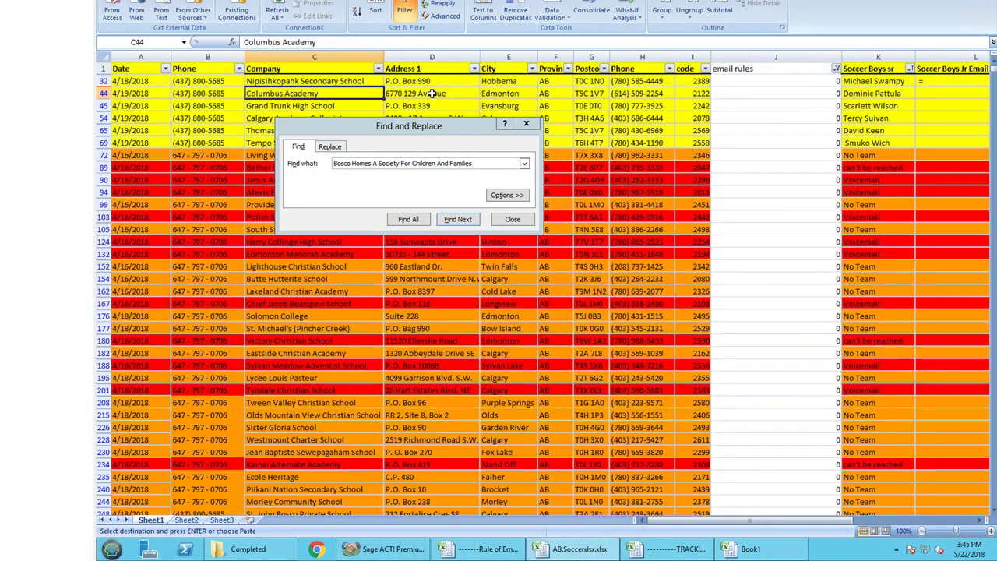
click(296, 105)
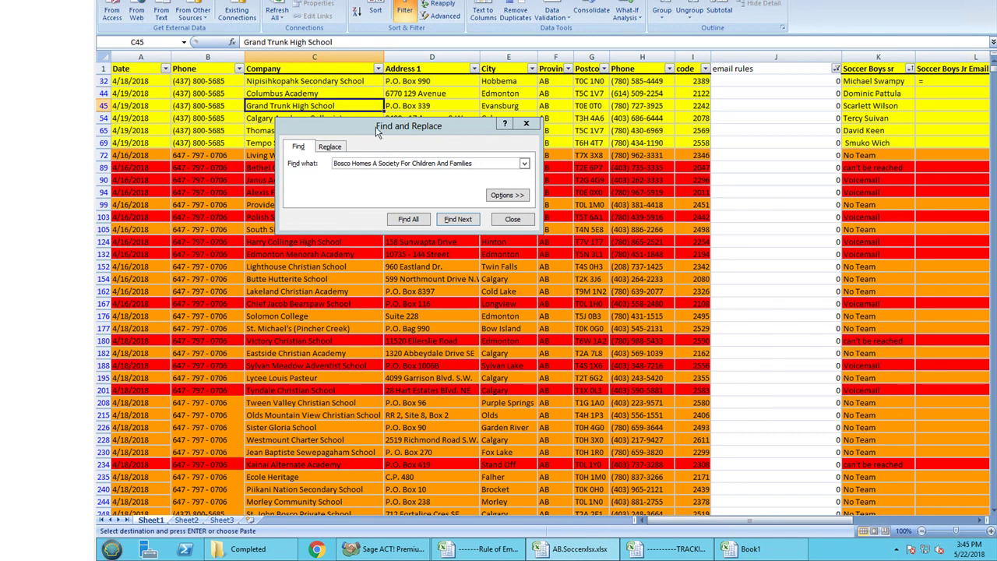
drag(374, 132, 460, 191)
click(321, 130)
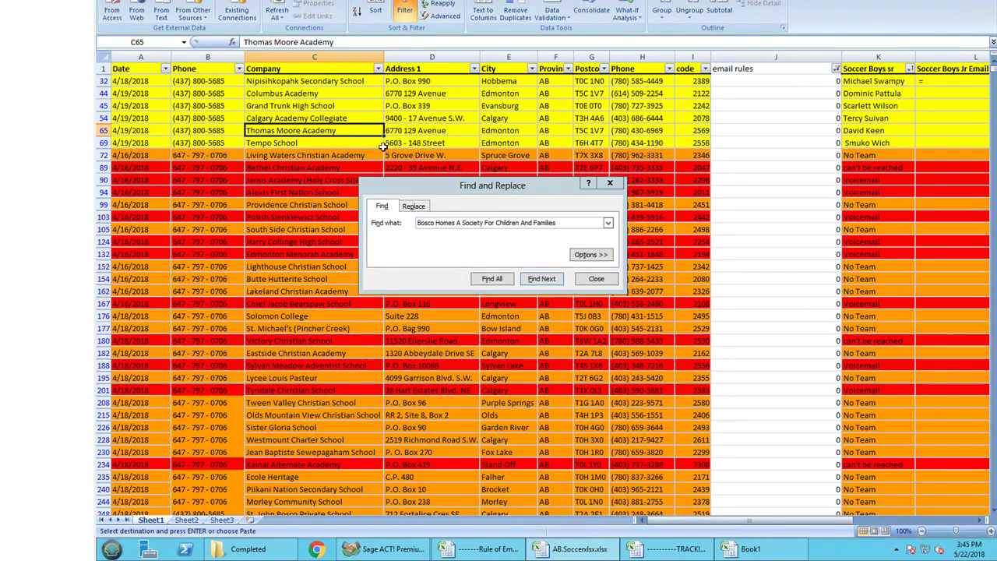
key(ctrl+c)
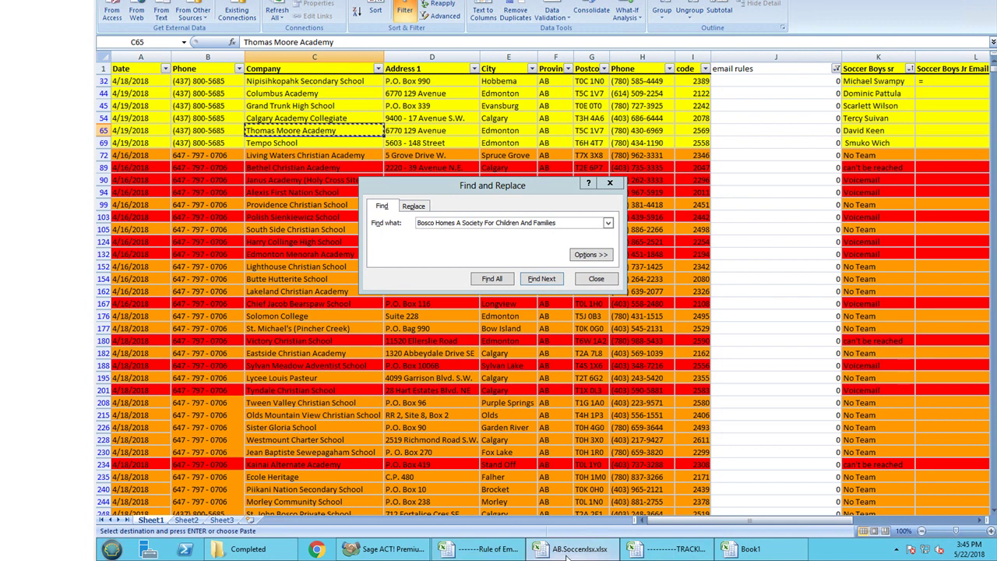
- Find Thomas Moore Academy in the email-rules workbook's school-name column
click(776, 551)
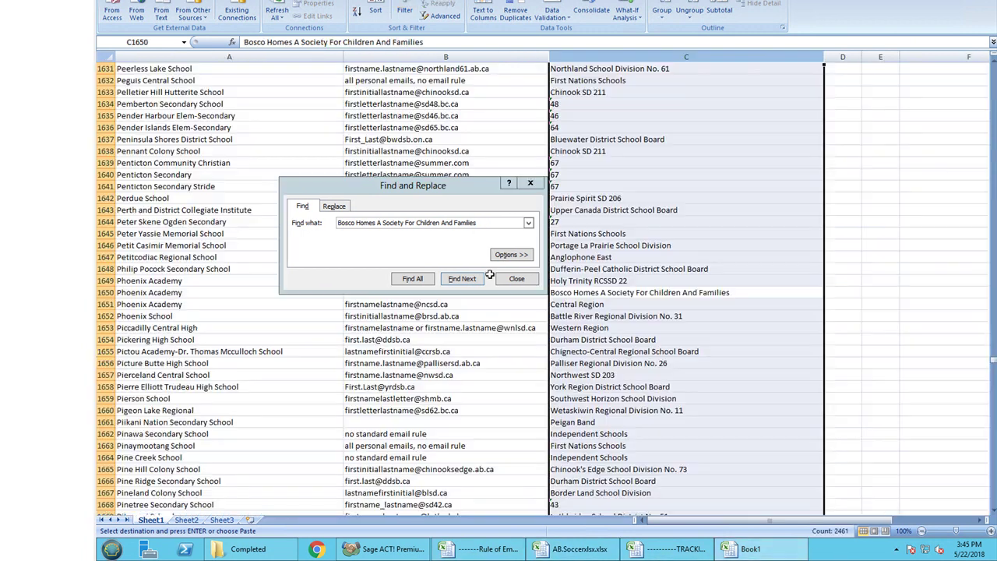
click(268, 56)
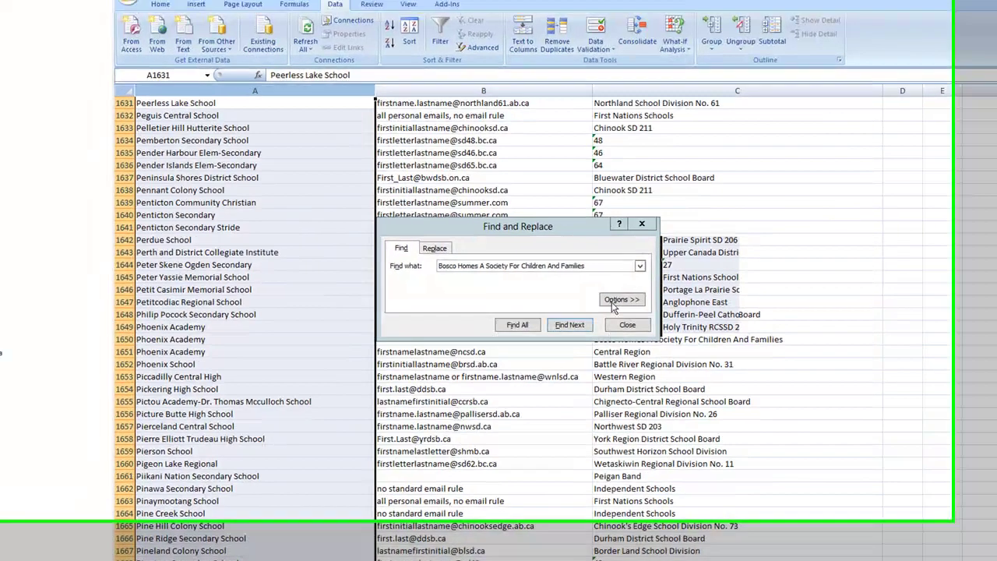
click(549, 222)
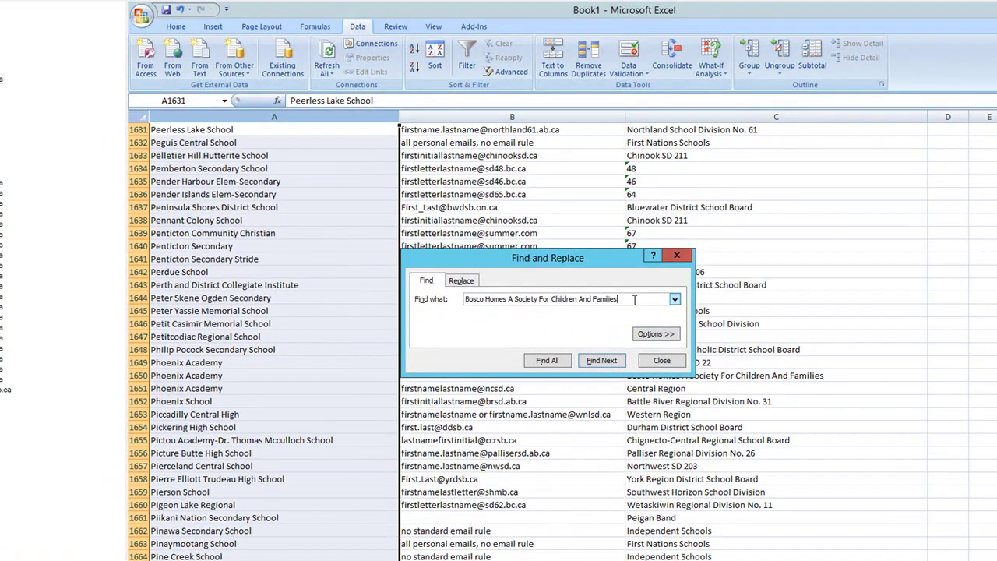
drag(634, 299, 401, 280)
key(ctrl+v)
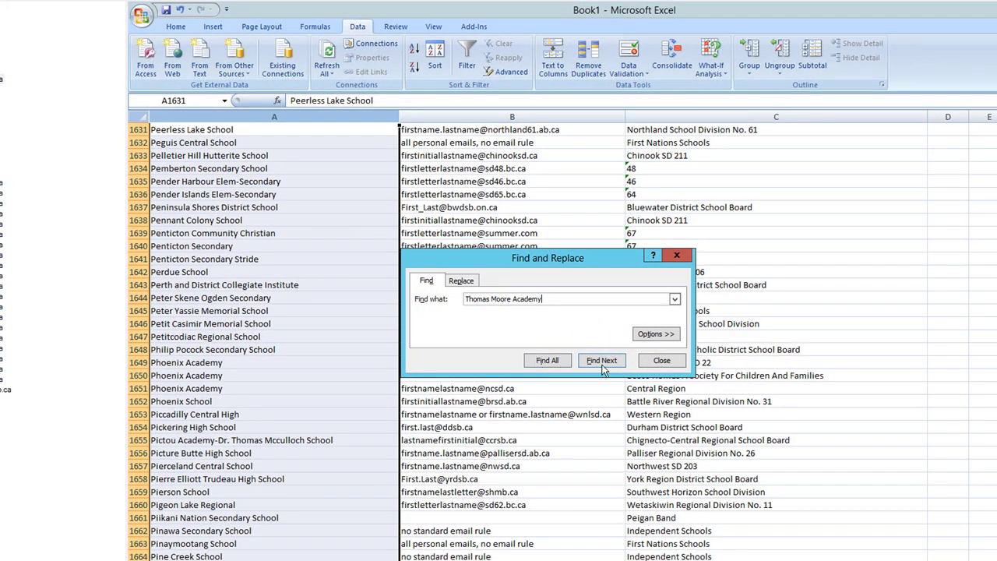
click(603, 364)
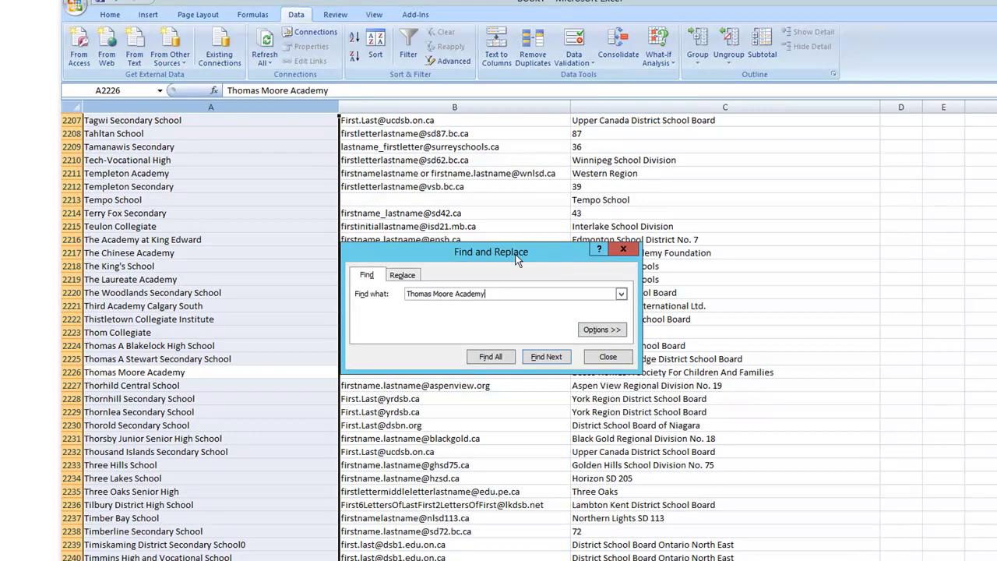
drag(518, 260, 522, 174)
- Step through every school under its board, Bosco Homes A Society For Children And Families
click(628, 372)
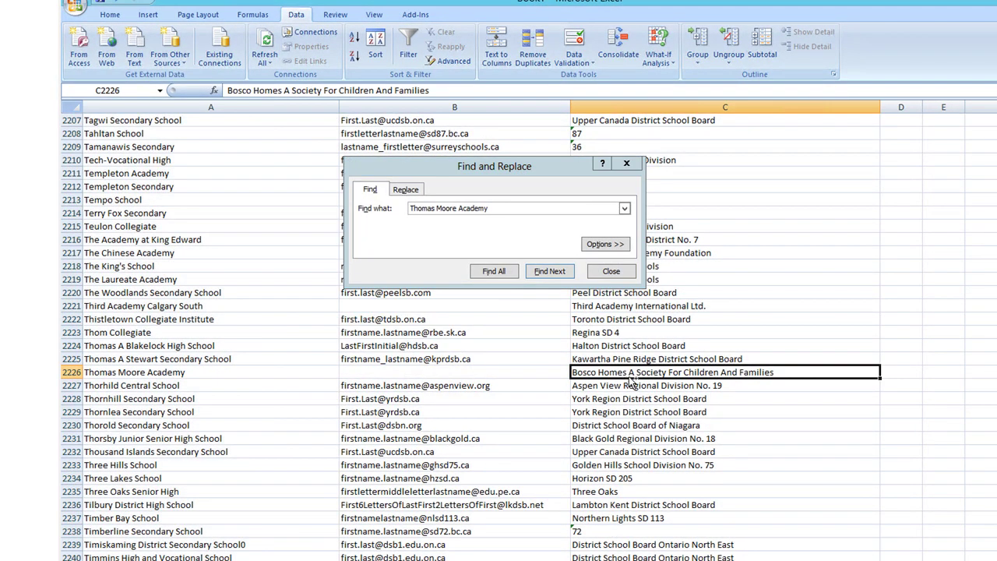
key(ctrl+c)
click(508, 214)
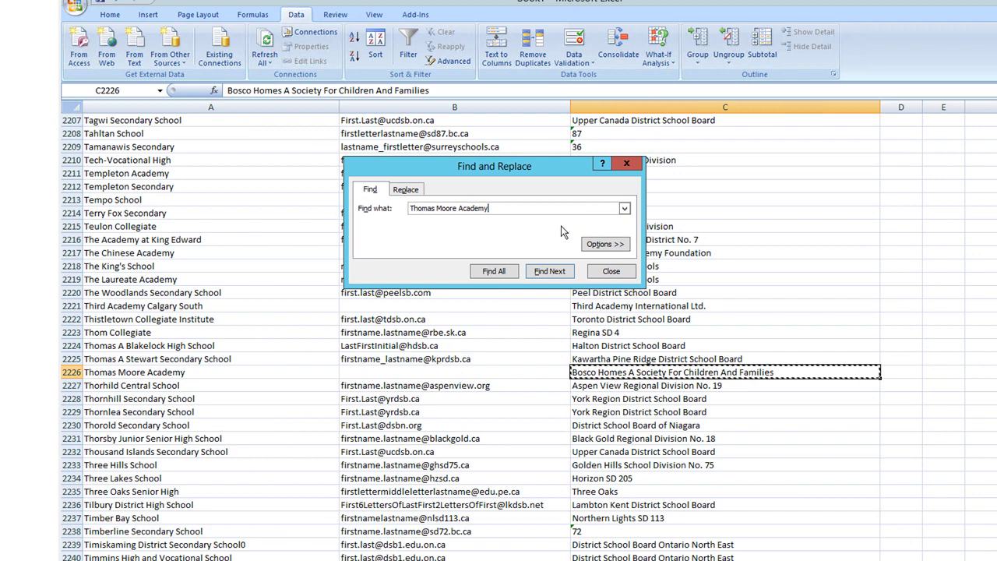
key(ctrl+a)
key(ctrl+v)
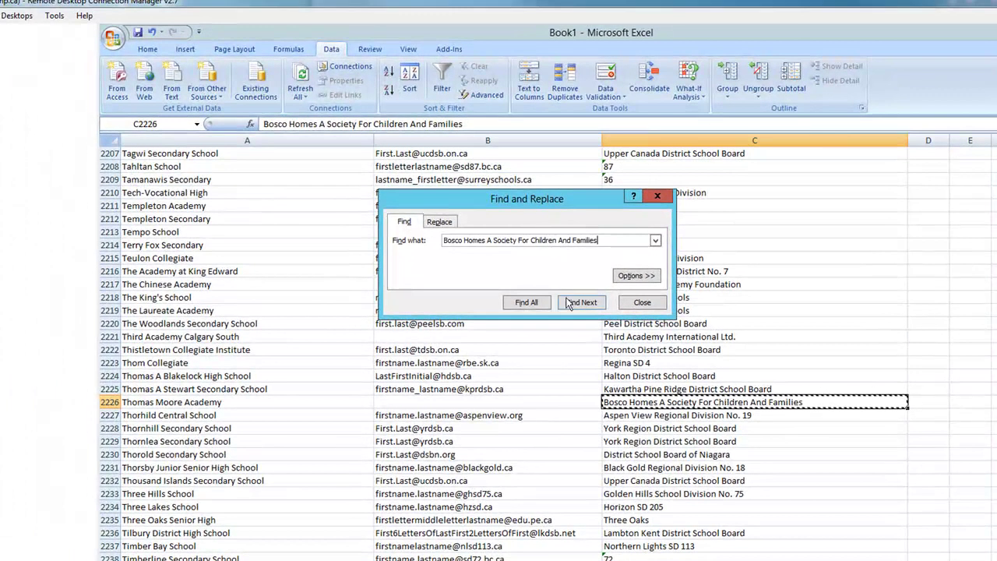
click(581, 303)
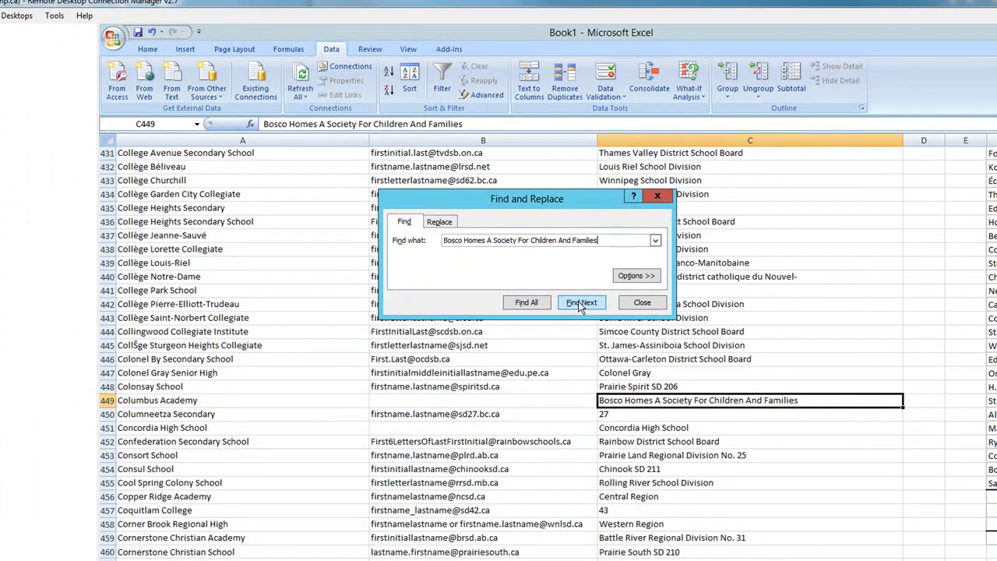
click(581, 303)
click(581, 303)
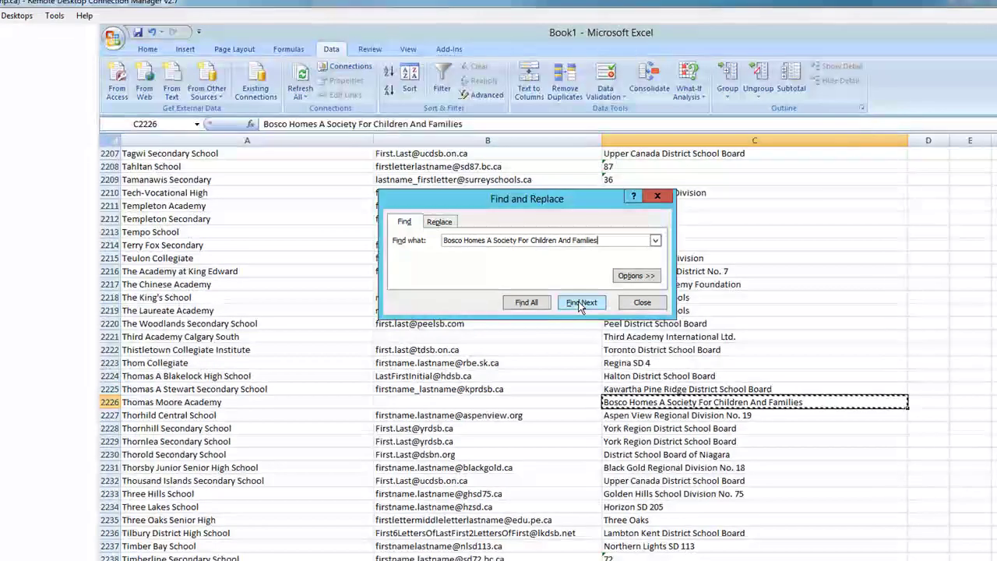
click(581, 303)
click(581, 303)
click(581, 303)
click(581, 303)
click(581, 302)
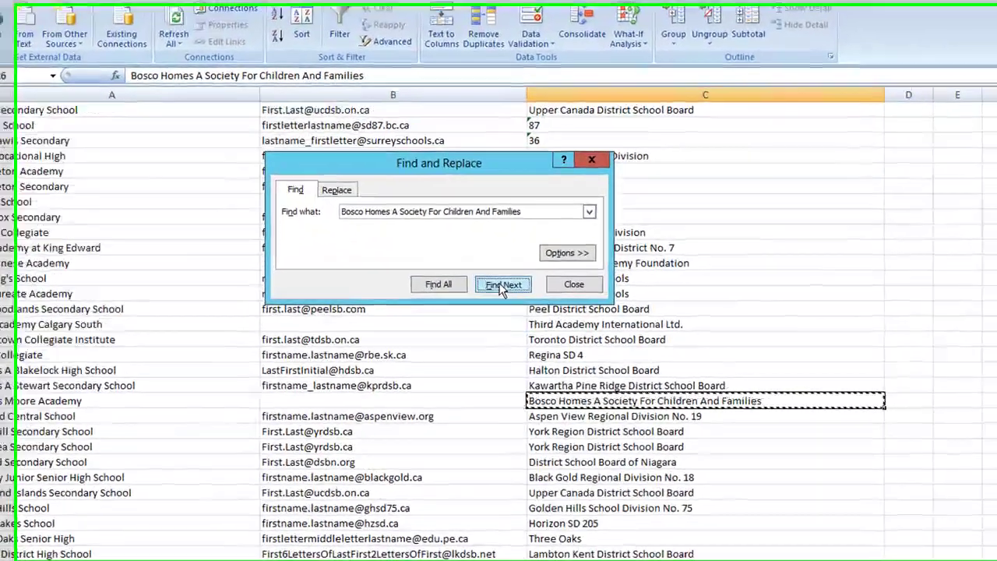
click(583, 157)
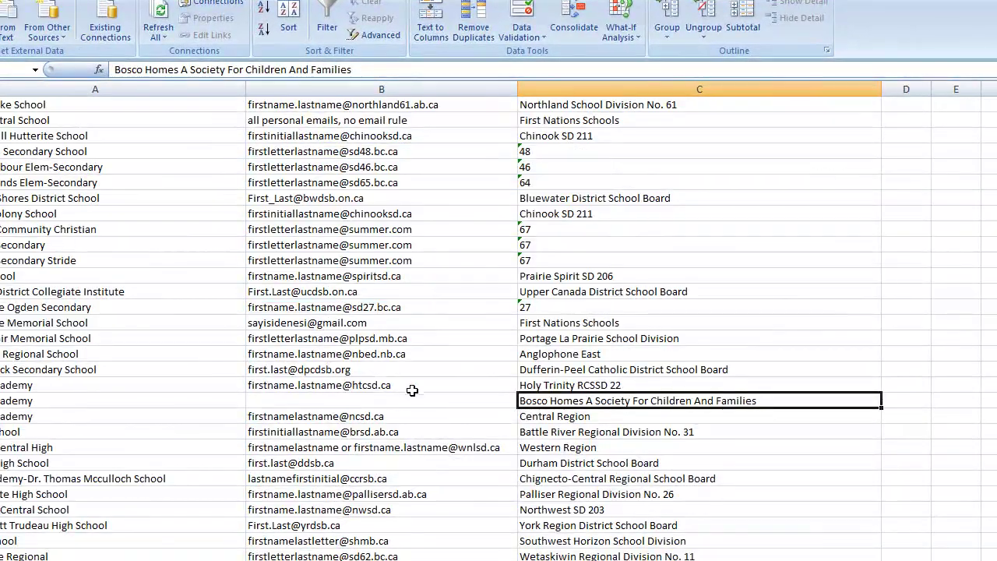
click(423, 384)
key(ctrl+c)
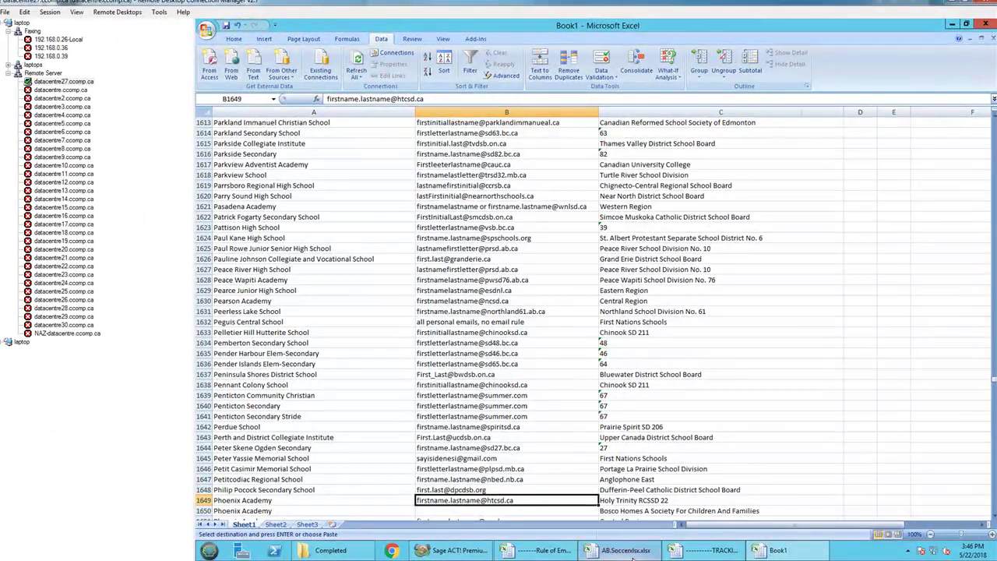
click(634, 552)
drag(670, 523, 806, 524)
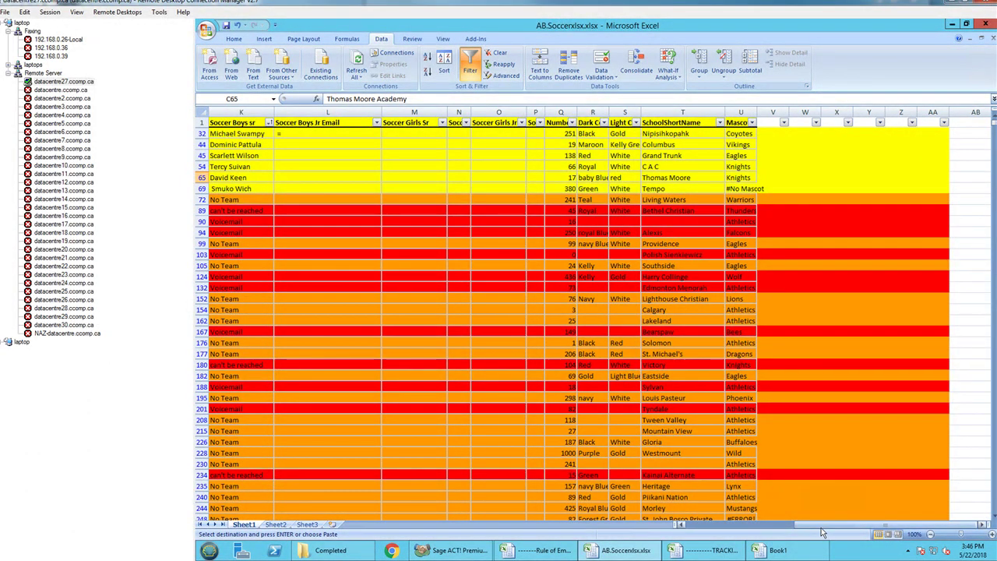
drag(821, 524, 703, 524)
click(373, 553)
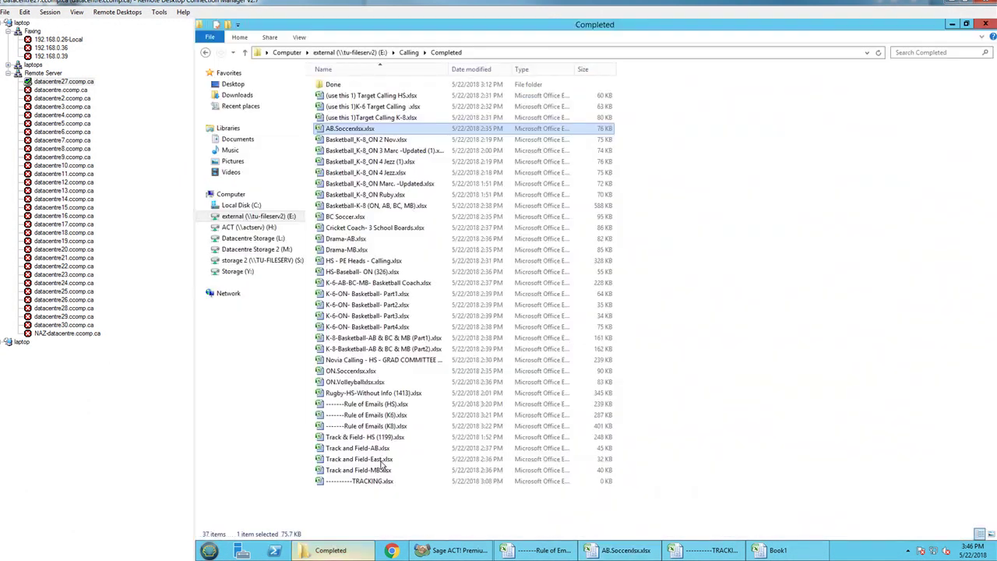
click(705, 408)
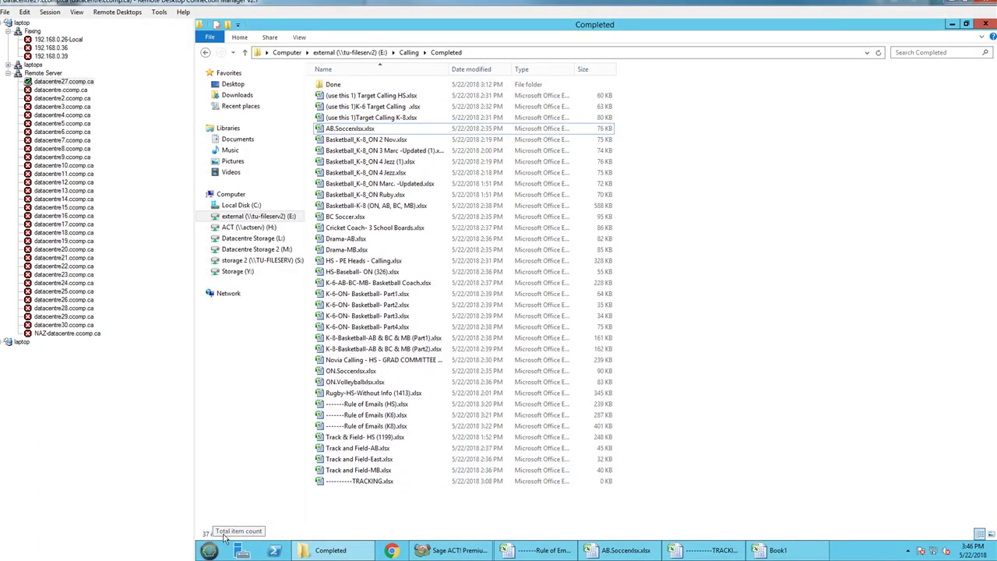
click(355, 481)
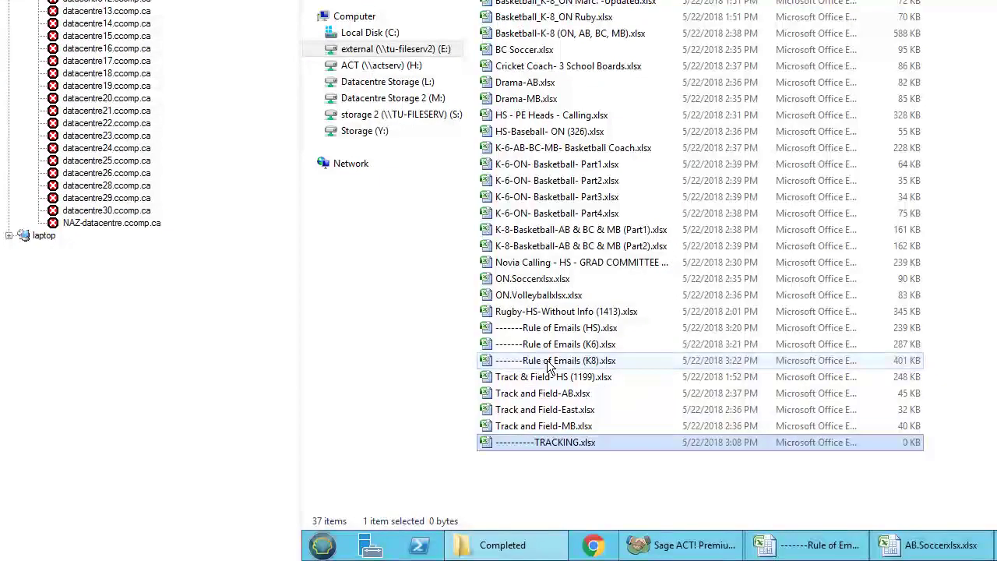
click(550, 362)
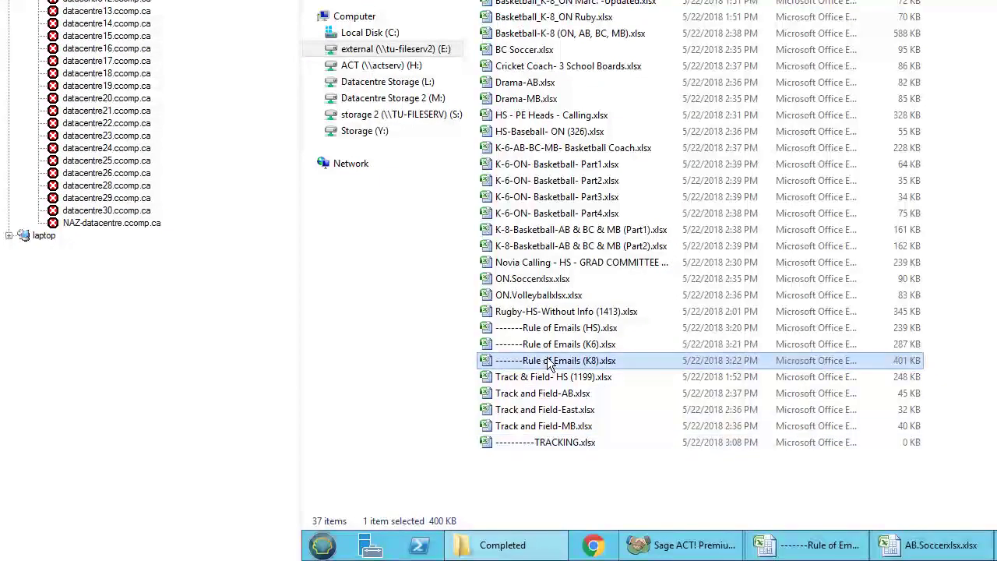
shift+click(553, 330)
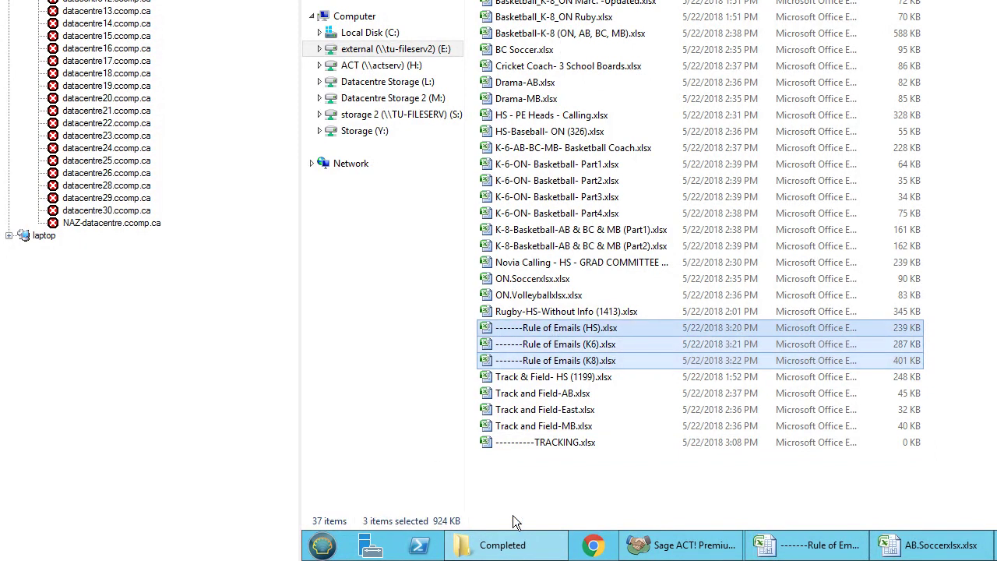
click(685, 233)
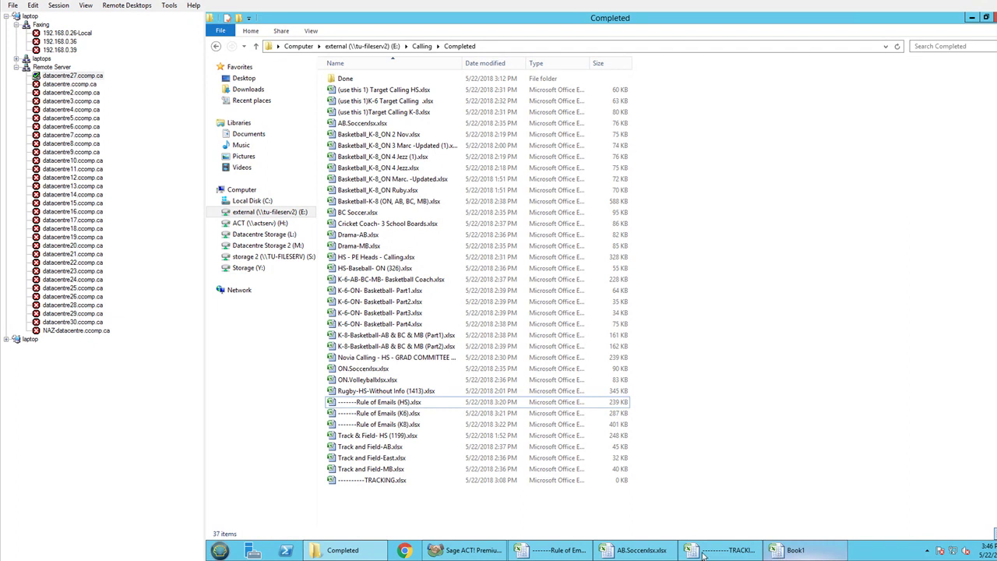
click(637, 550)
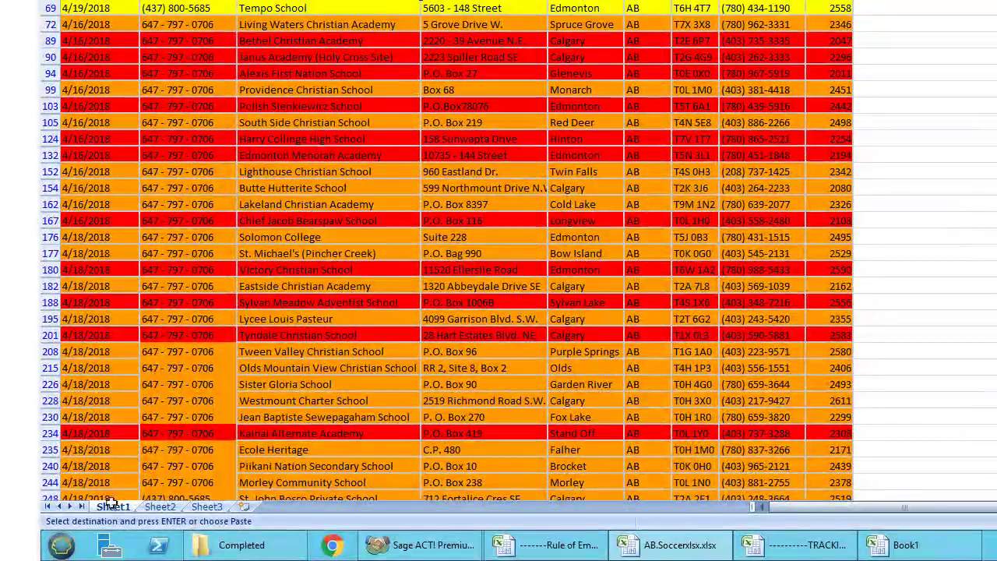
- Create a copy of Sheet1 placed before Sheet2
right_click(113, 504)
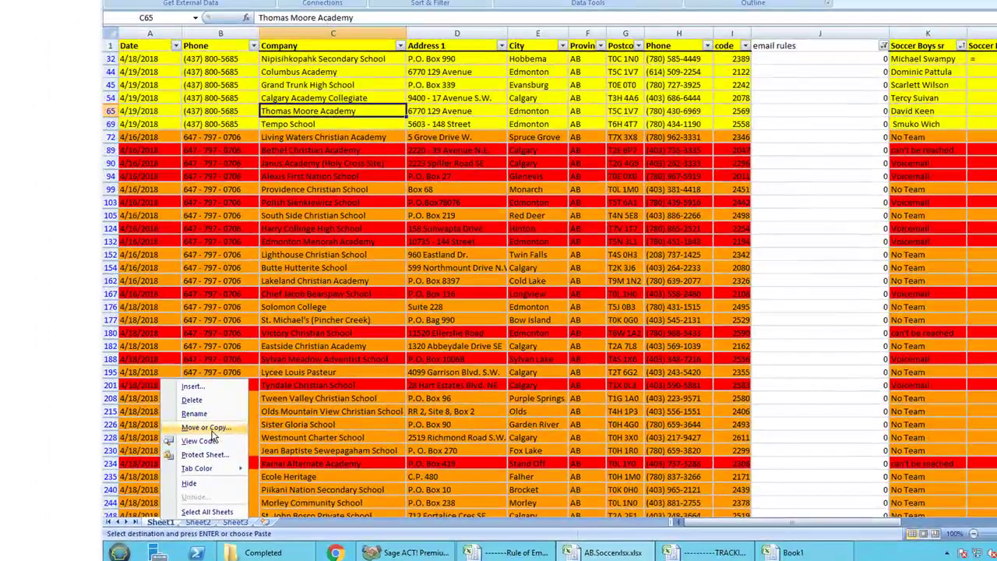
click(204, 426)
click(148, 416)
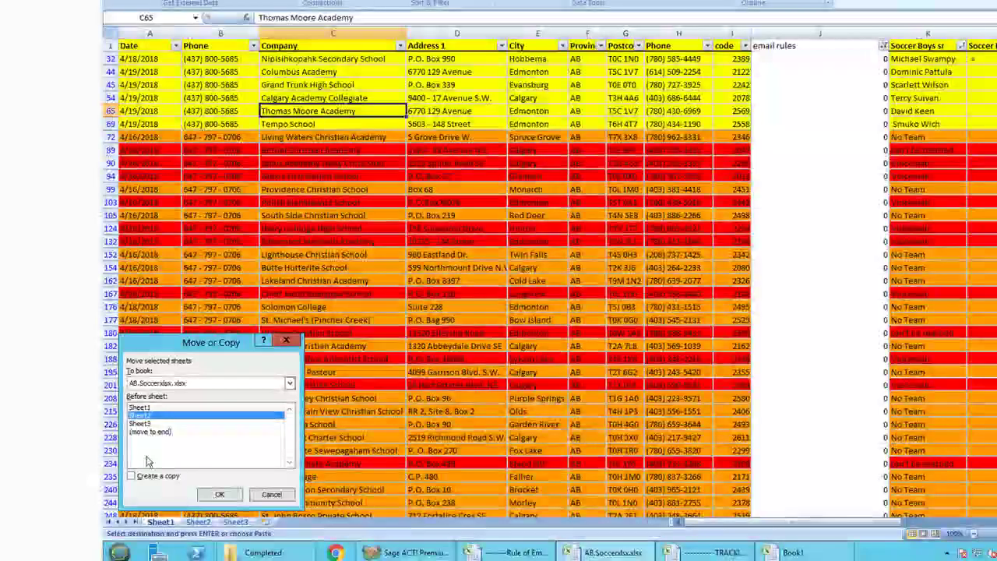
click(201, 494)
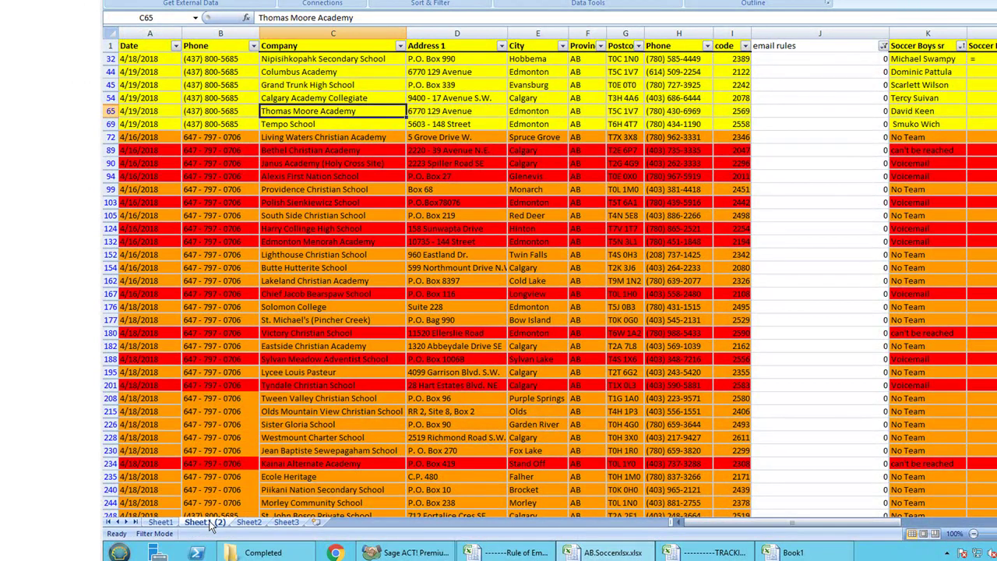
- Rename Sheet1 to Main and Sheet1 (2) to Worked, ending on the Main sheet
click(161, 523)
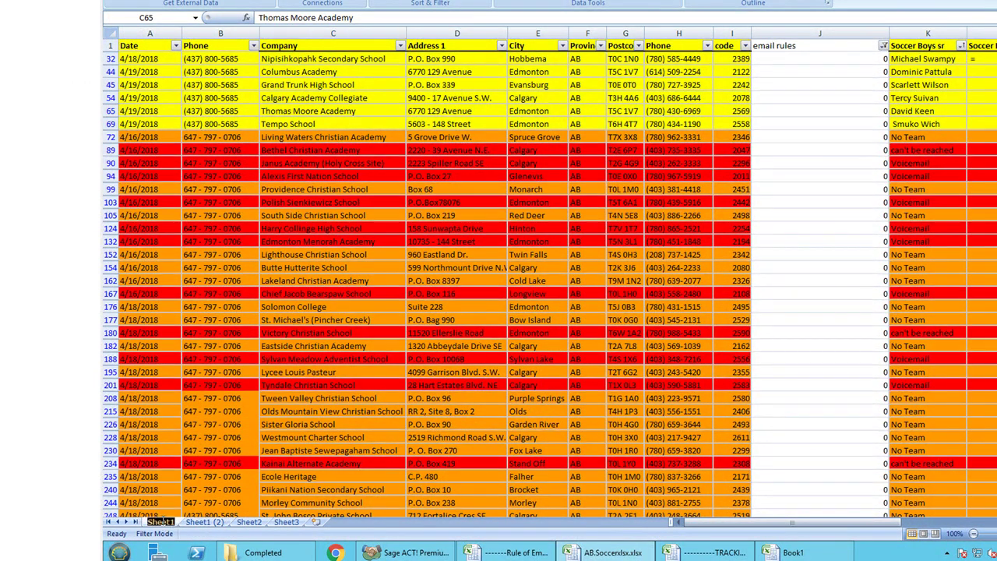
text(Main)
key(Return)
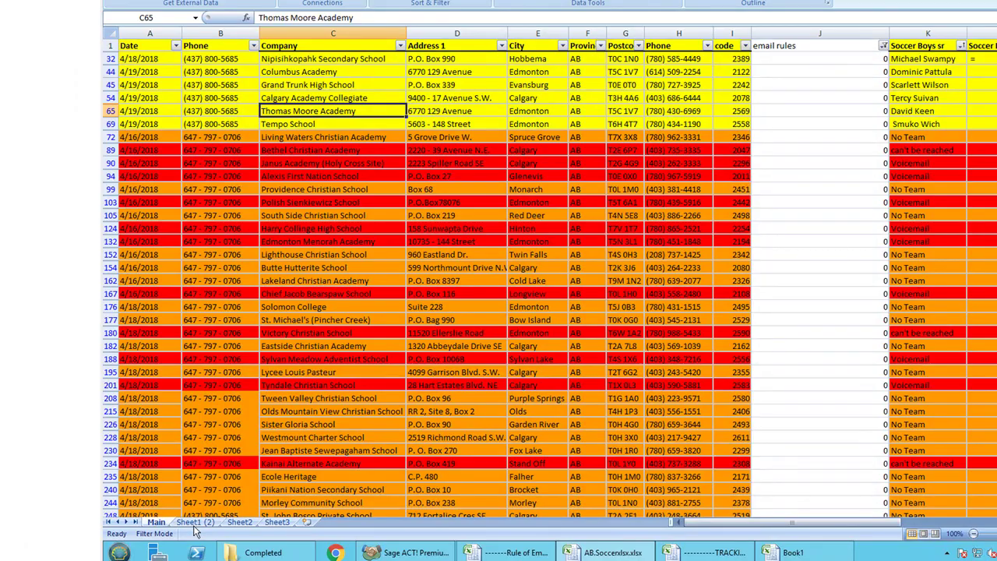
double_click(193, 523)
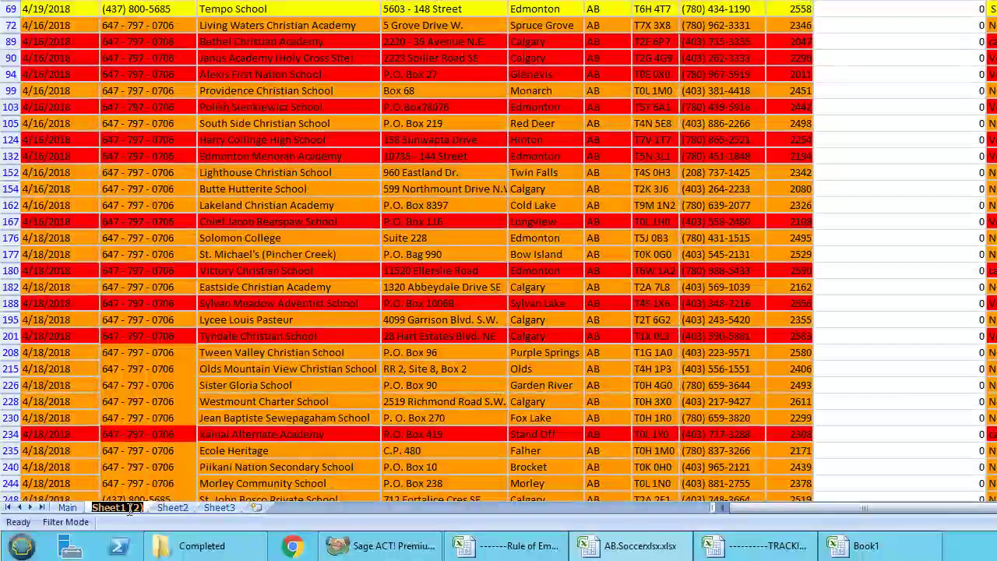
text(Worked)
key(Return)
click(902, 27)
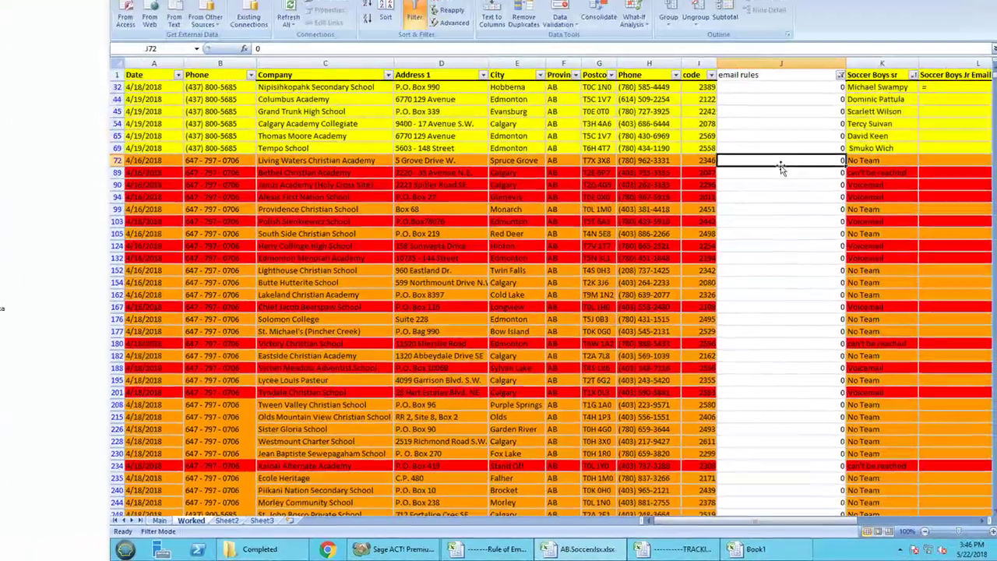
click(160, 521)
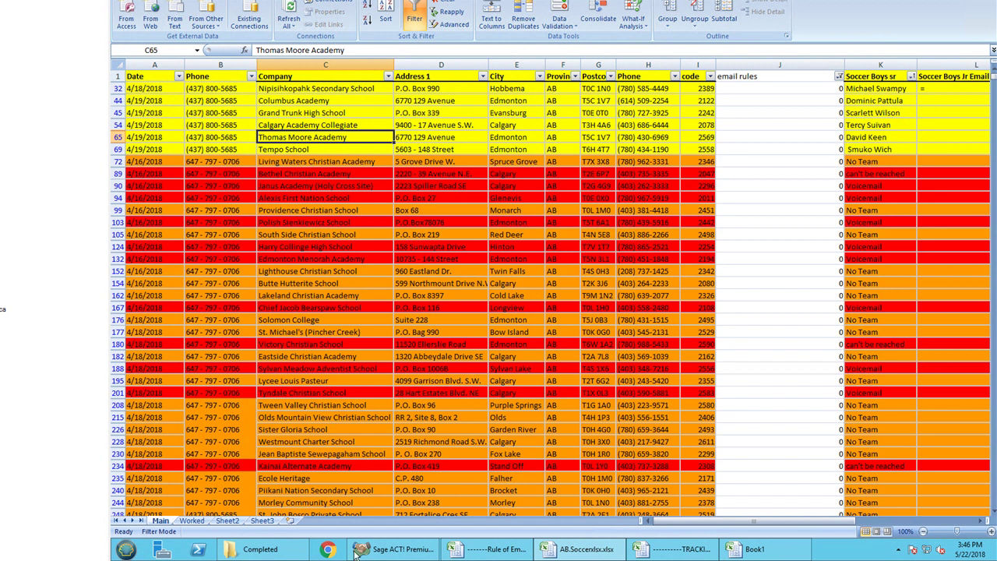